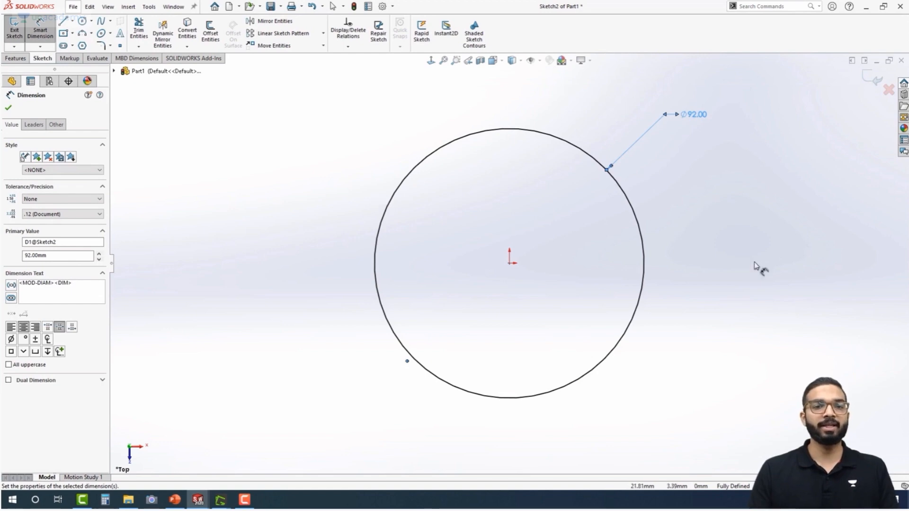
Extrude the 92 mm circle sketch as a blind boss to a depth of 80 mm
left_click(14, 59)
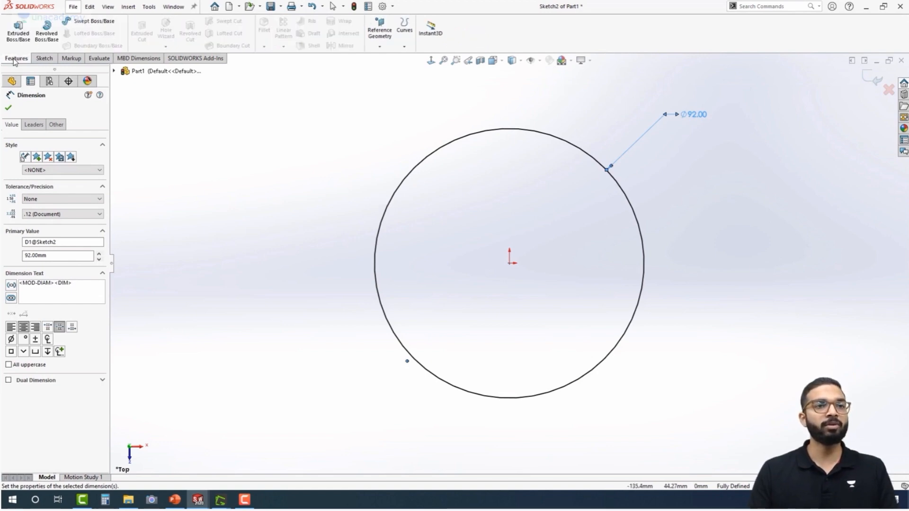
left_click(20, 36)
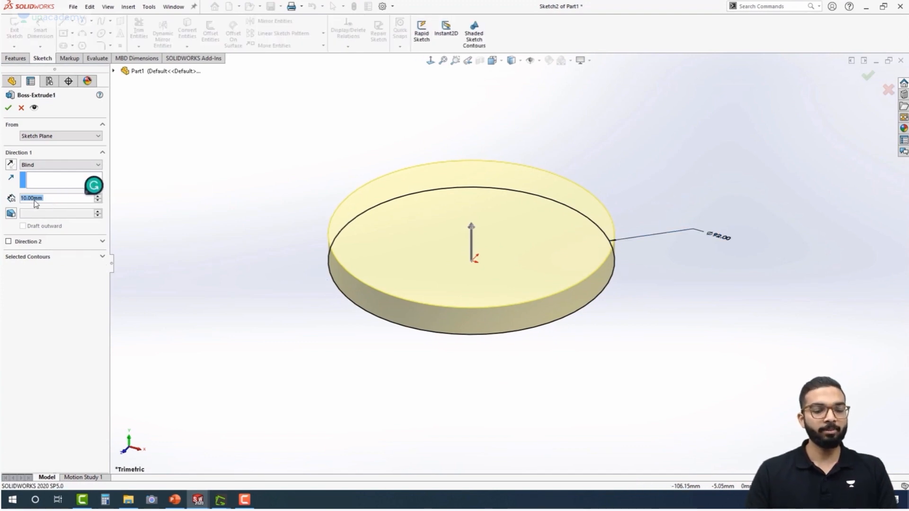
type("80")
key("Return")
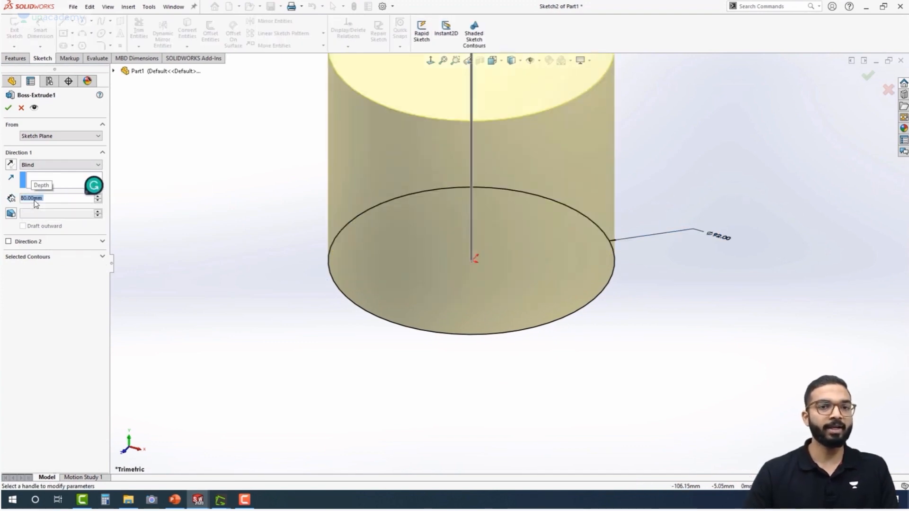
scroll(379, 321, "up", 4)
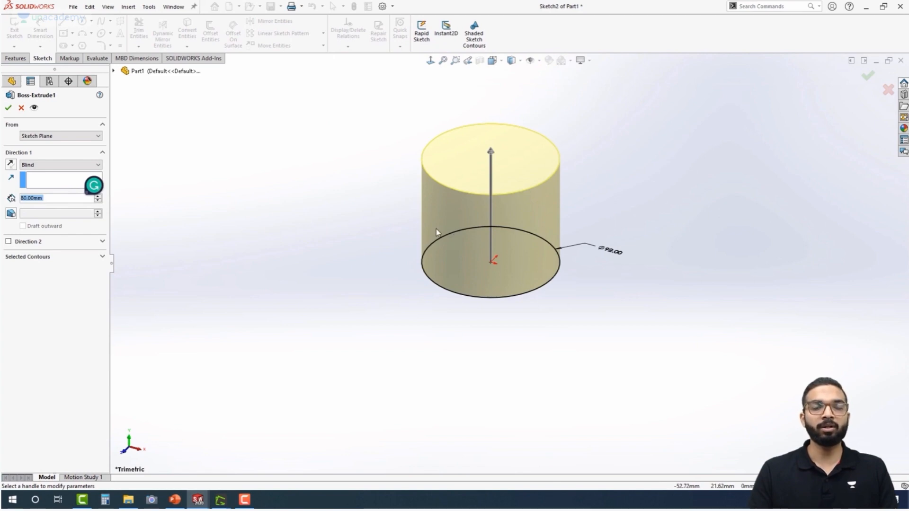
left_click(8, 110)
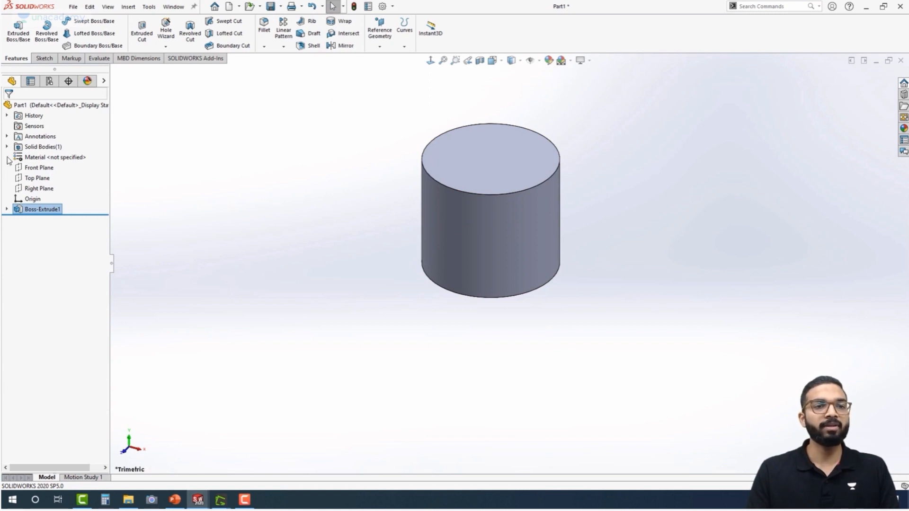
Start a sketch on the Top Plane and draw a circle about 73 mm in diameter centred on the origin
left_click(27, 179)
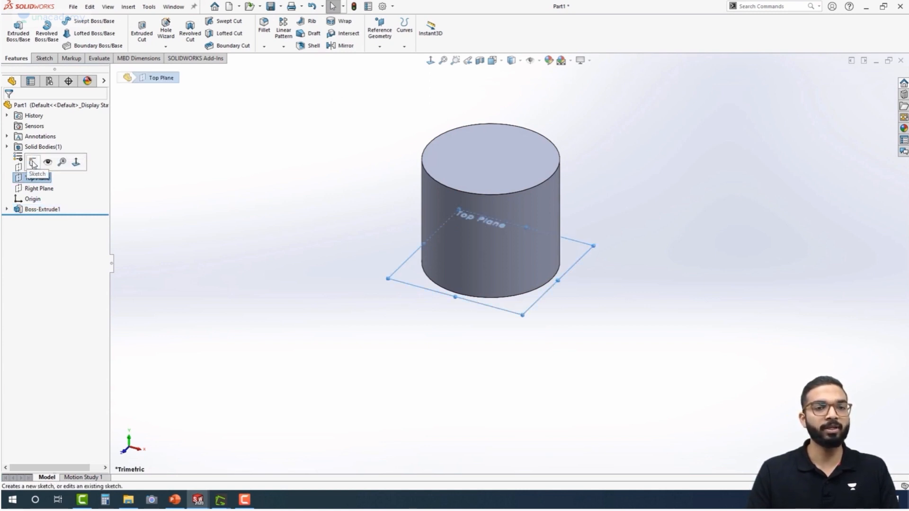
left_click(33, 164)
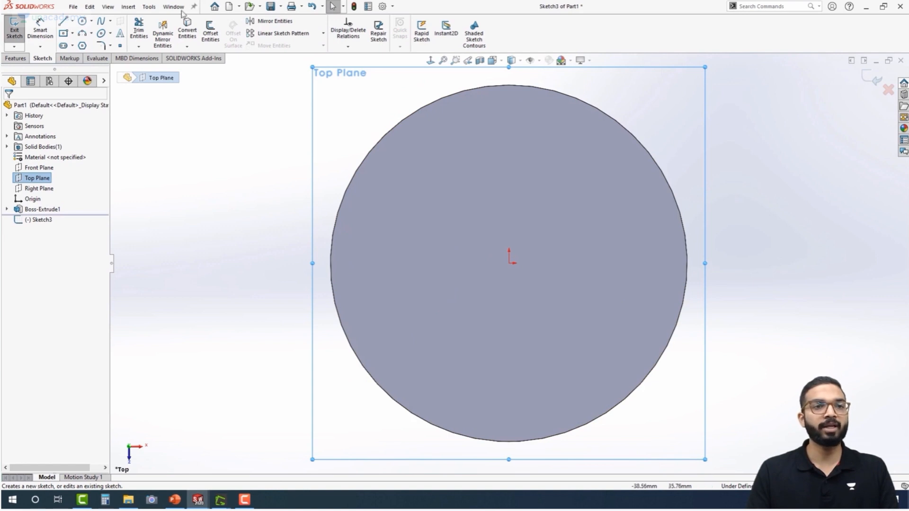
left_click(82, 22)
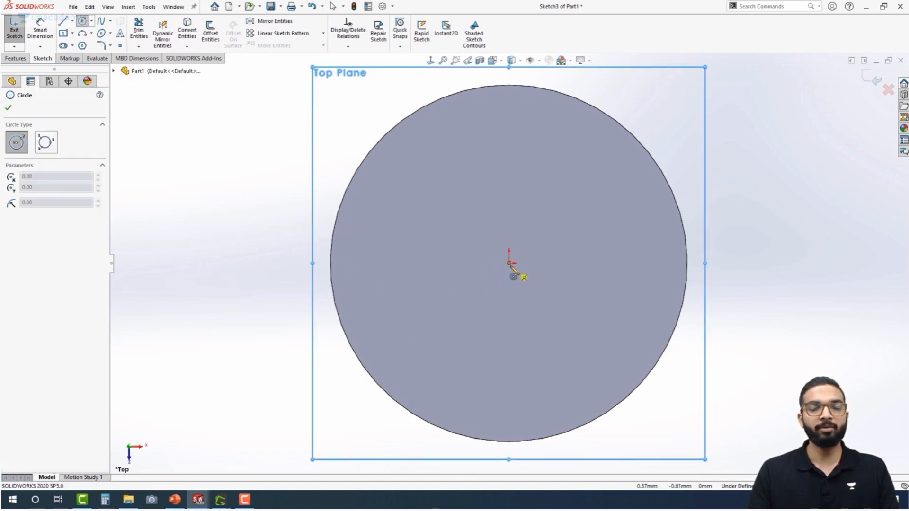
left_click(510, 264)
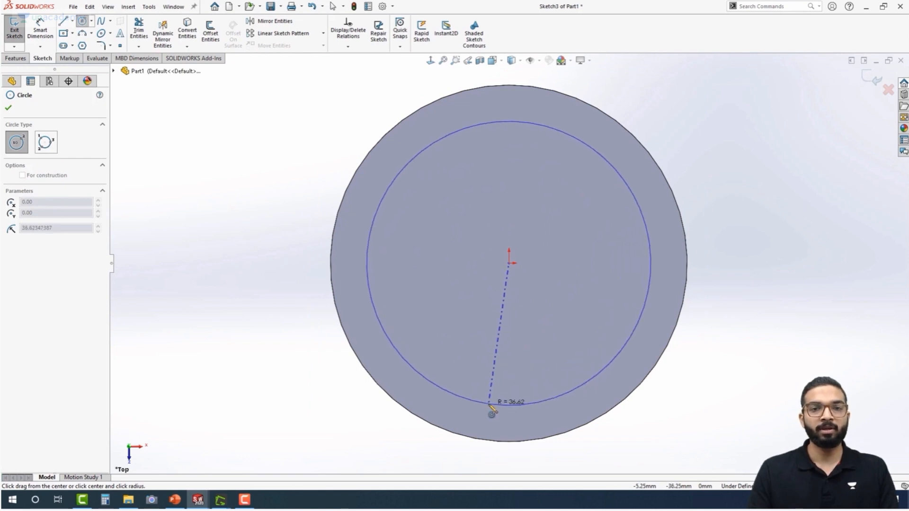
left_click(490, 404)
Dimension the new circle's diameter and set it to 84 mm
right_click_drag(754, 154, 753, 116)
left_click(633, 198)
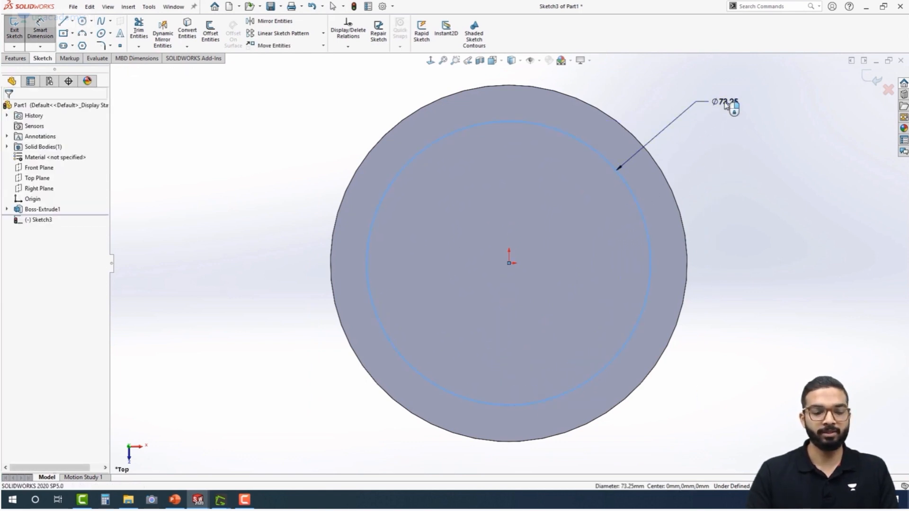
left_click(724, 104)
key("Return")
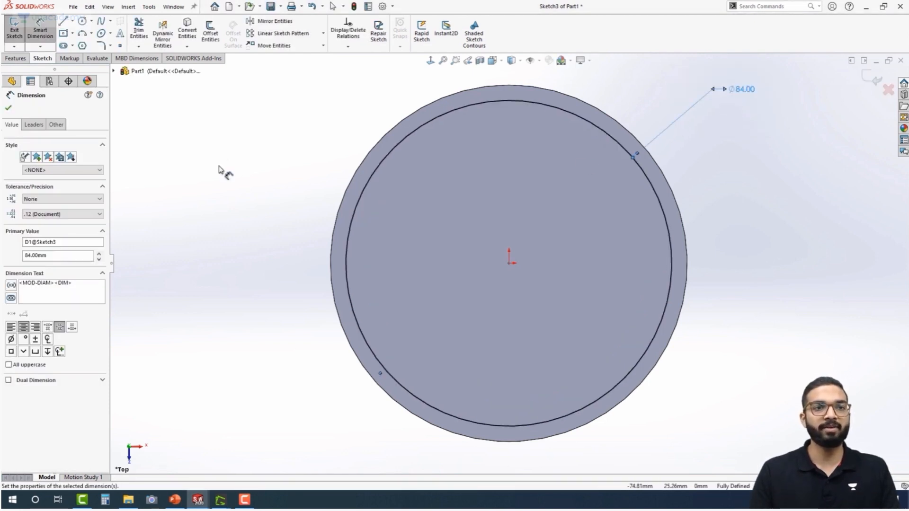
Create a blind extruded cut from the 84 mm circle, starting at a 65 mm offset from the sketch plane
left_click(13, 59)
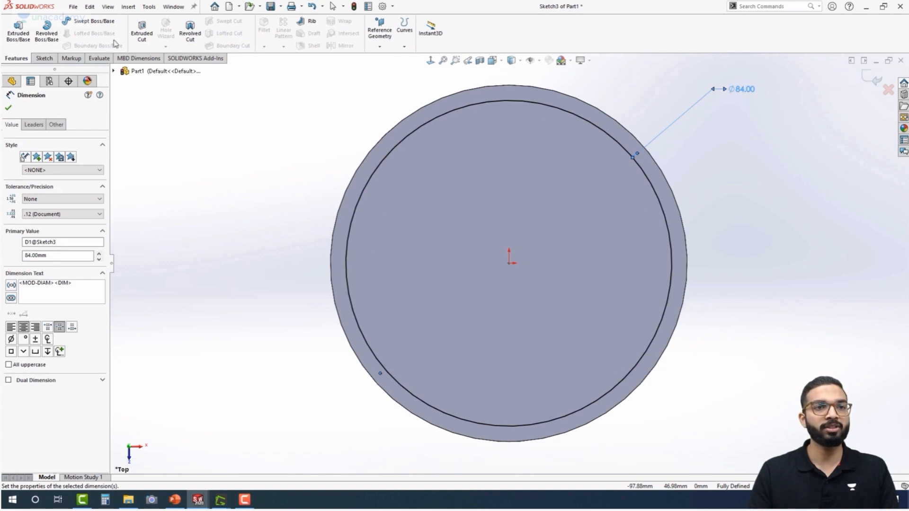
left_click(141, 30)
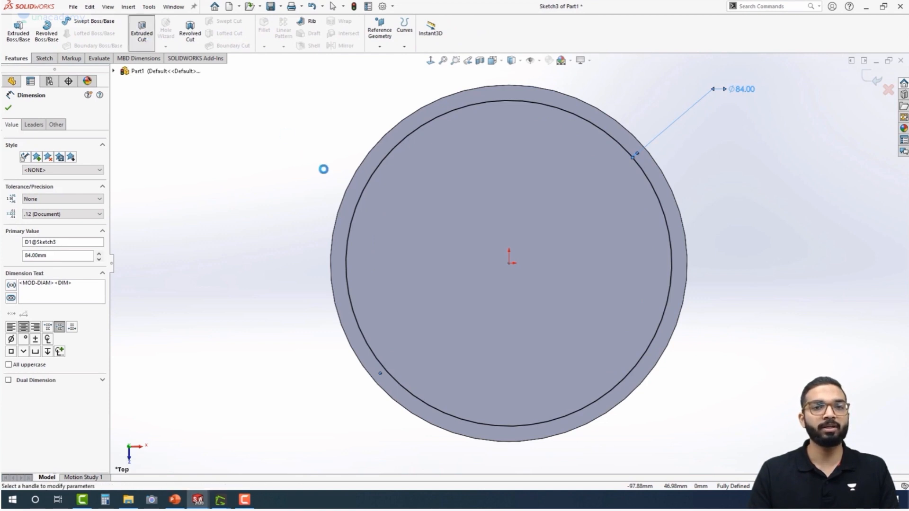
middle_click_drag(377, 254, 514, 140)
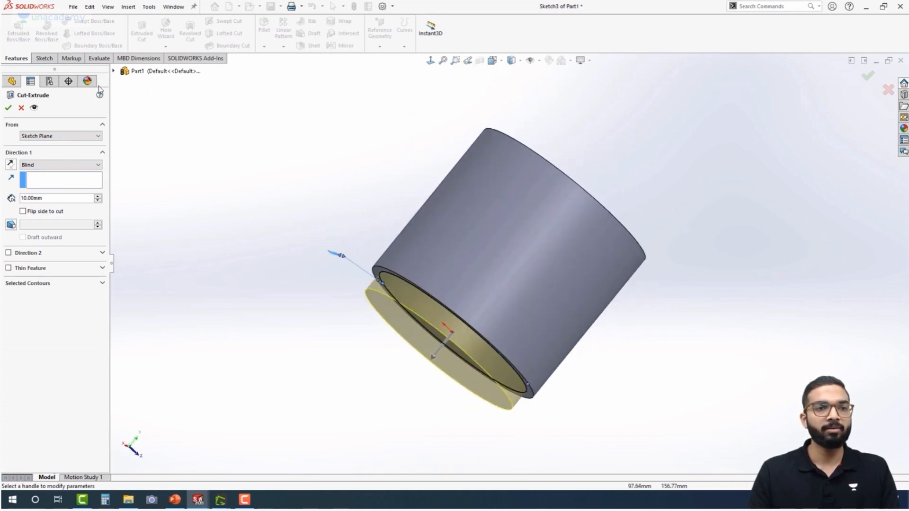
left_click(60, 135)
left_click(41, 161)
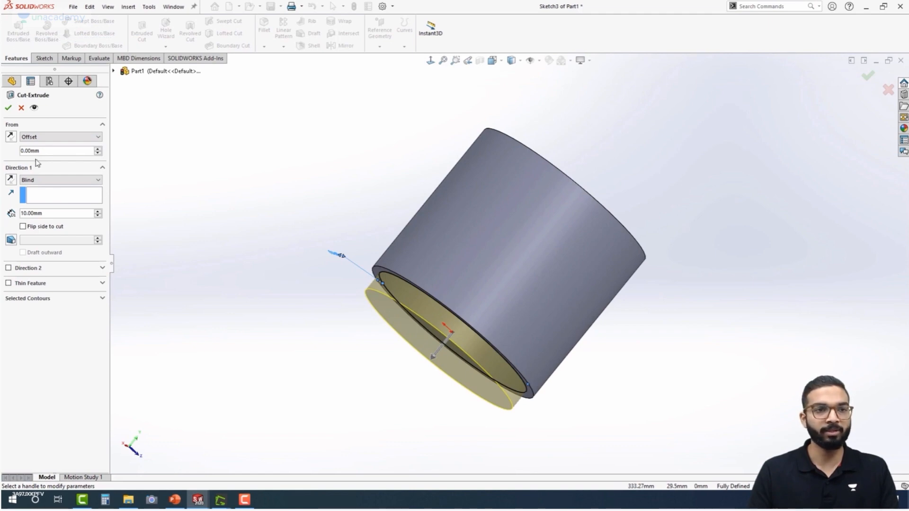
double_click(56, 150)
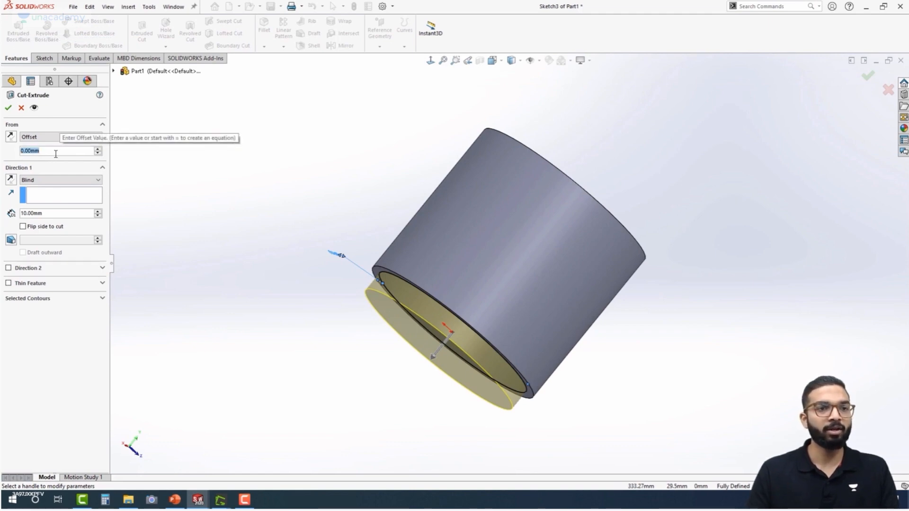
type("65")
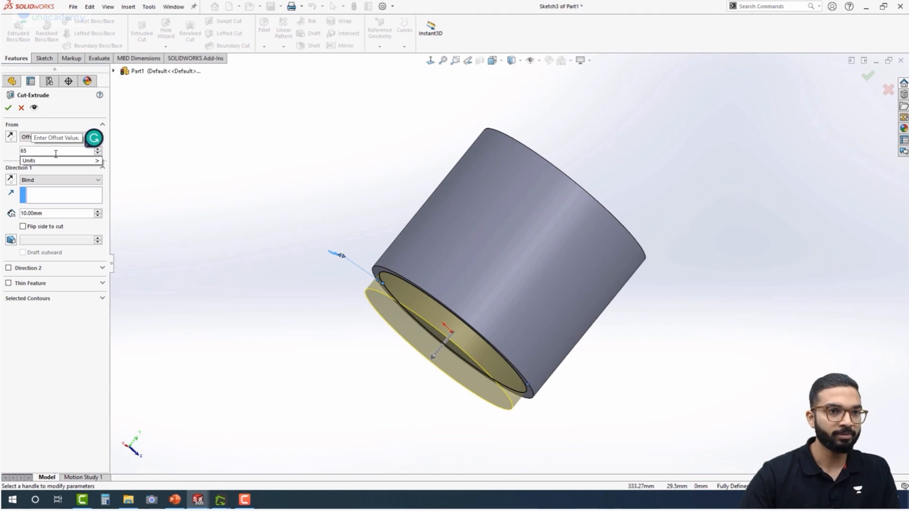
key("Return")
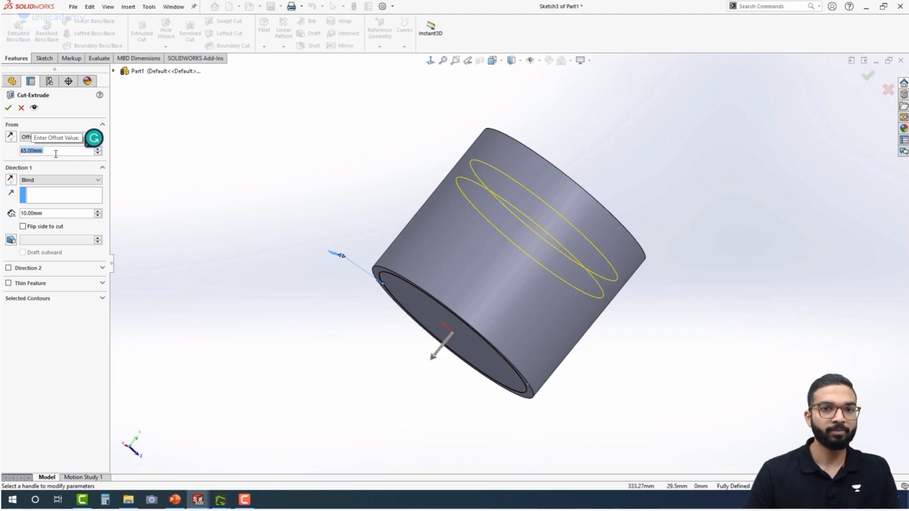
middle_click_drag(253, 183, 319, 126)
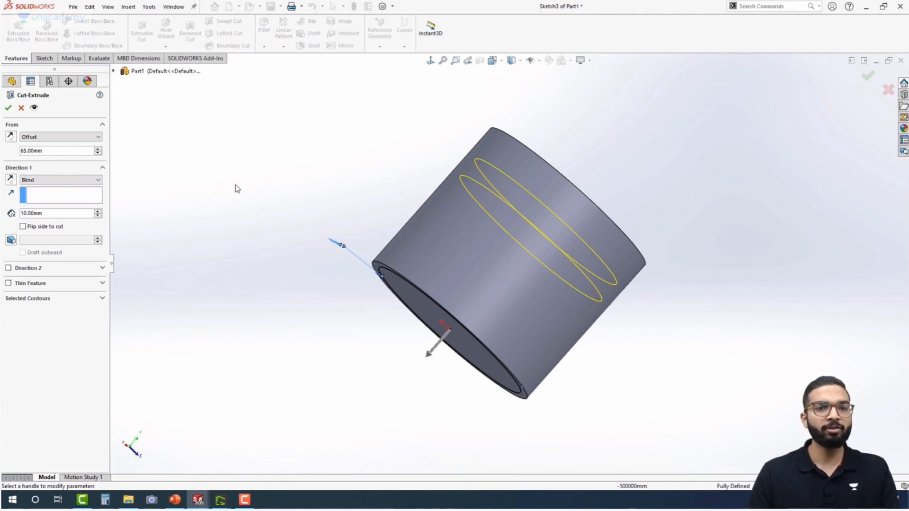
left_click(8, 108)
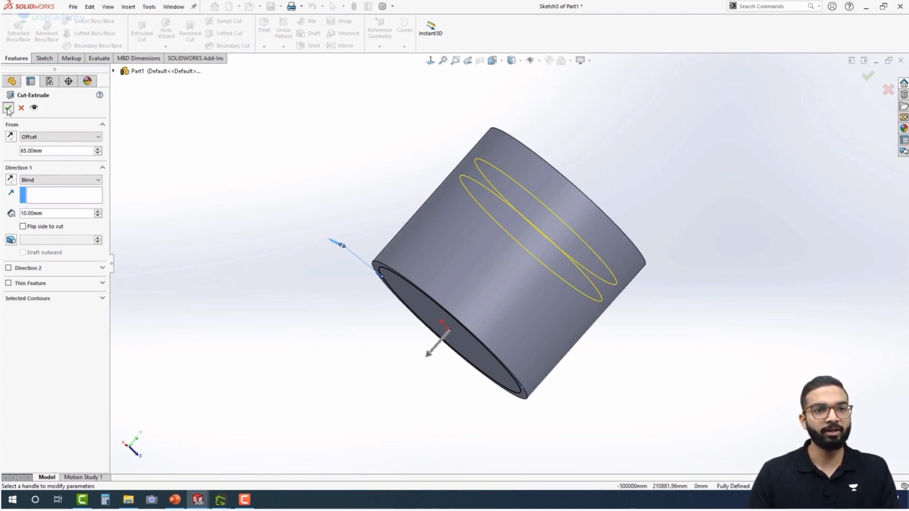
Apply a section view of the cylinder along the Front Plane
middle_click_drag(363, 182, 130, 156)
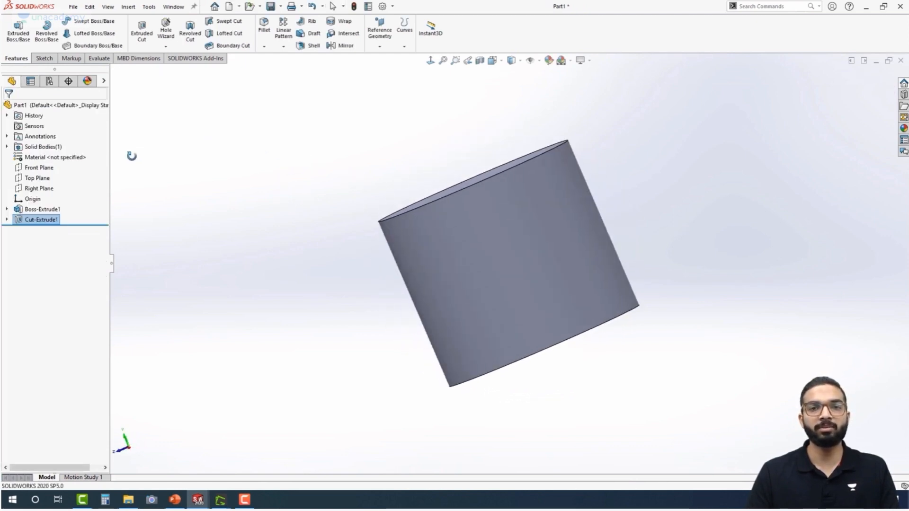
left_click(479, 61)
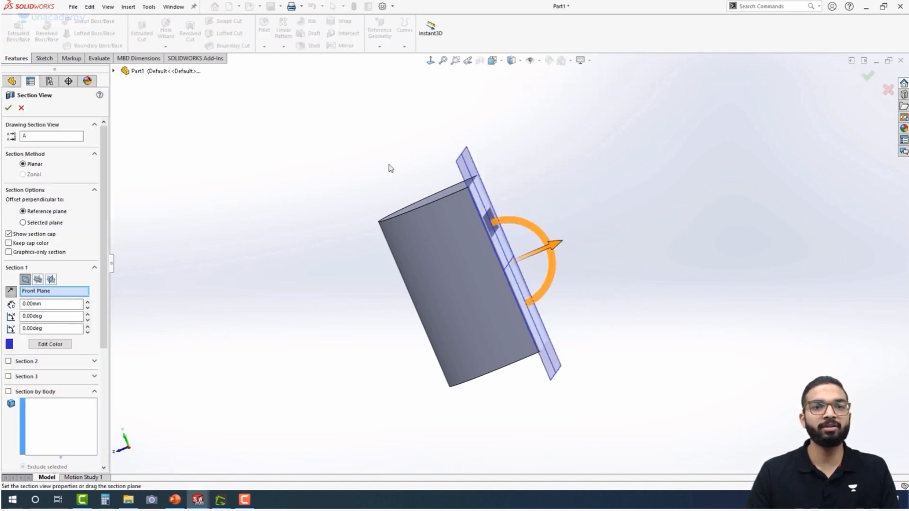
middle_click_drag(390, 167, 126, 146)
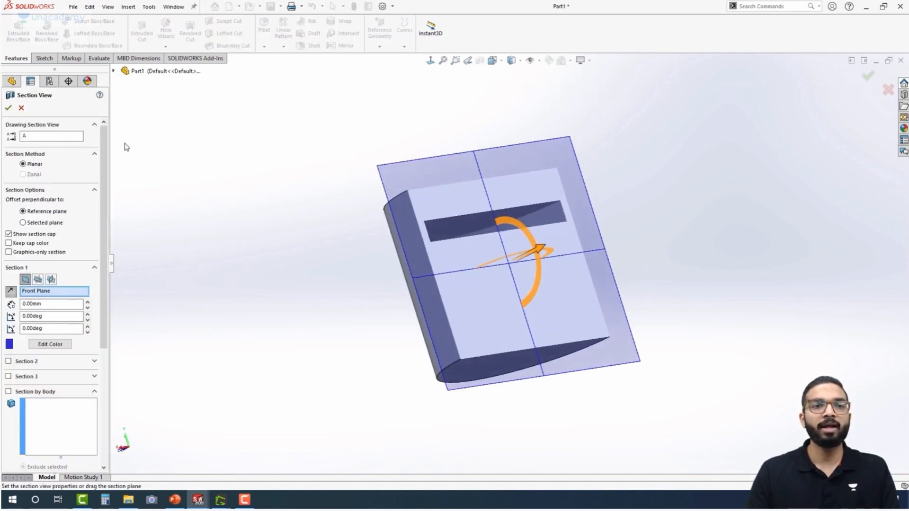
left_click(12, 107)
Examine the internal cut's faces and edges in the sectioned cylinder, and turn the section view off
middle_click_drag(385, 193, 341, 196)
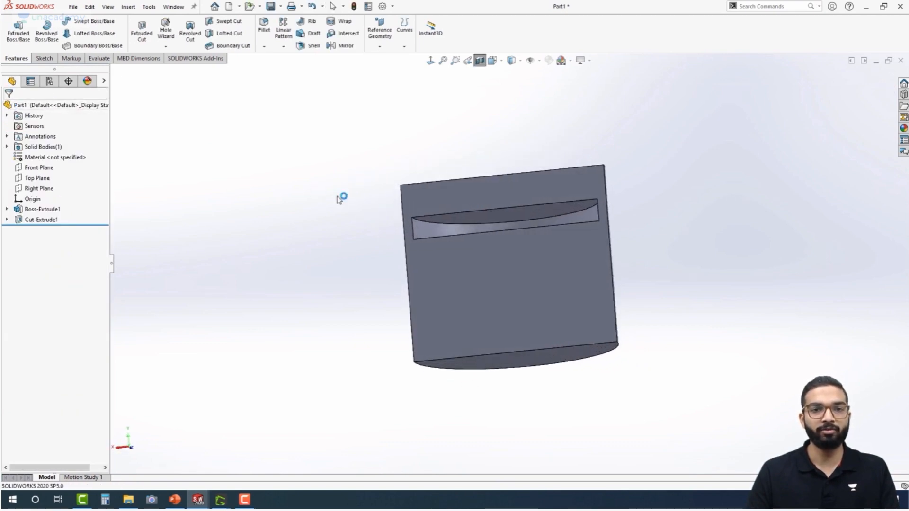
left_click(446, 225)
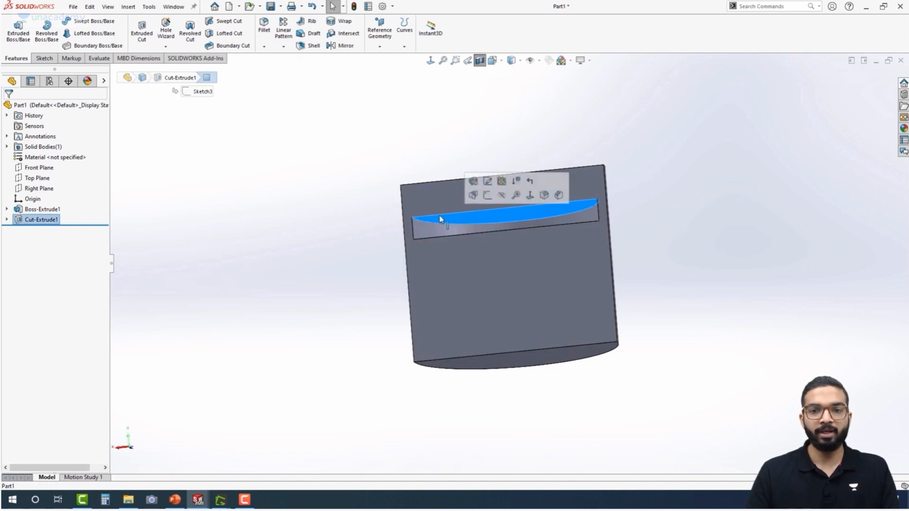
left_click(439, 223)
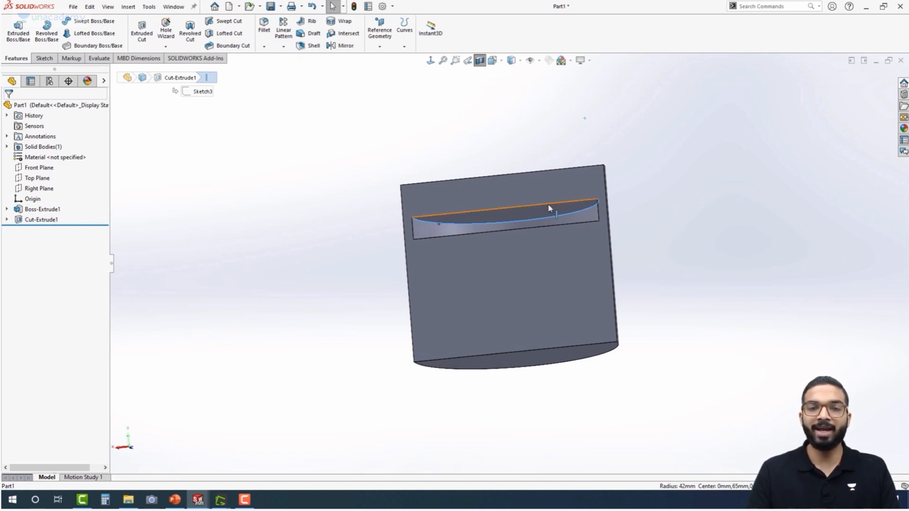
middle_click_drag(389, 205, 407, 230)
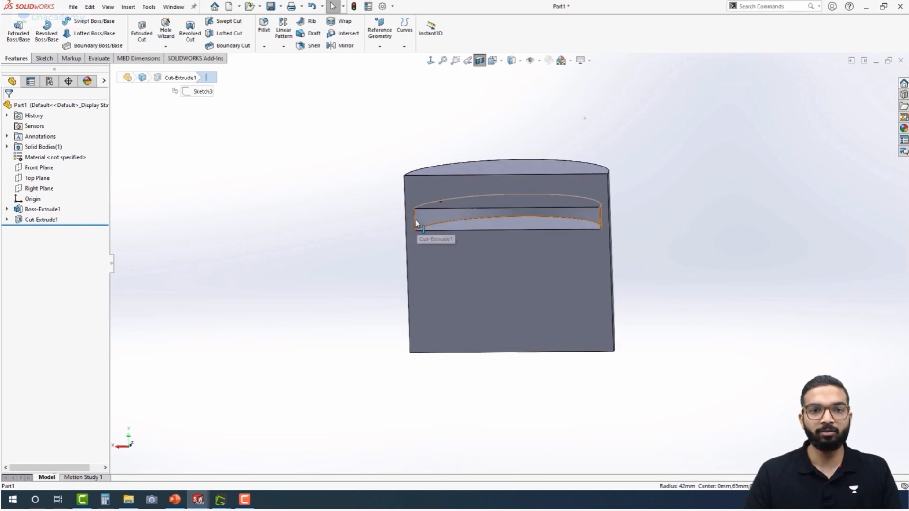
left_click(416, 219)
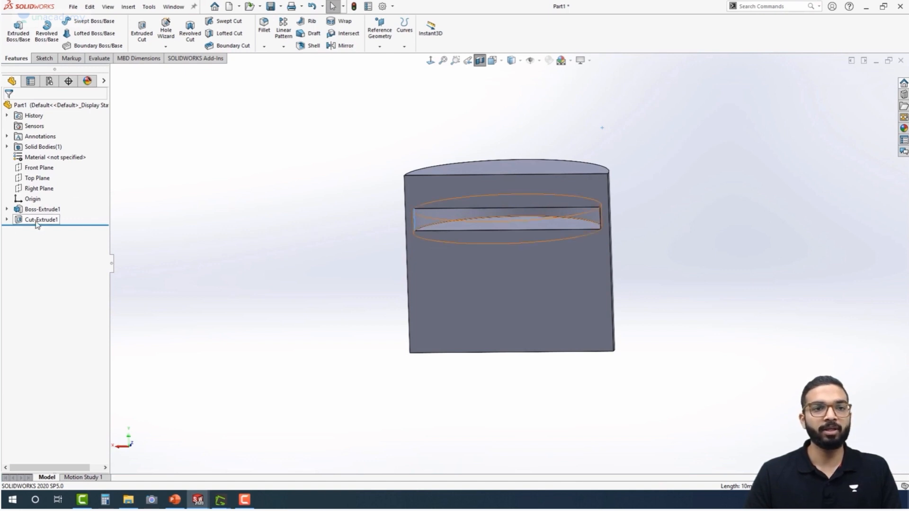
left_click(480, 61)
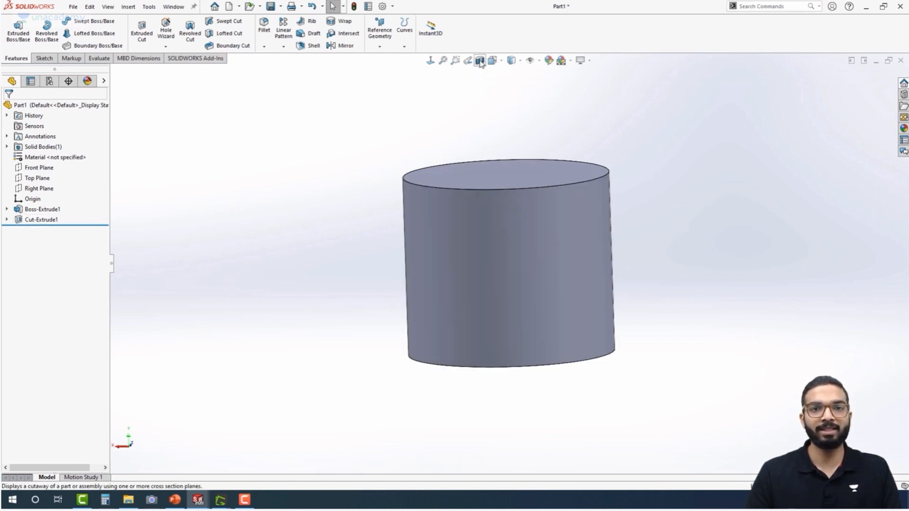
Edit the offset extruded cut to a 3 mm depth and flip the side to cut, forming an outer groove
left_click(41, 219)
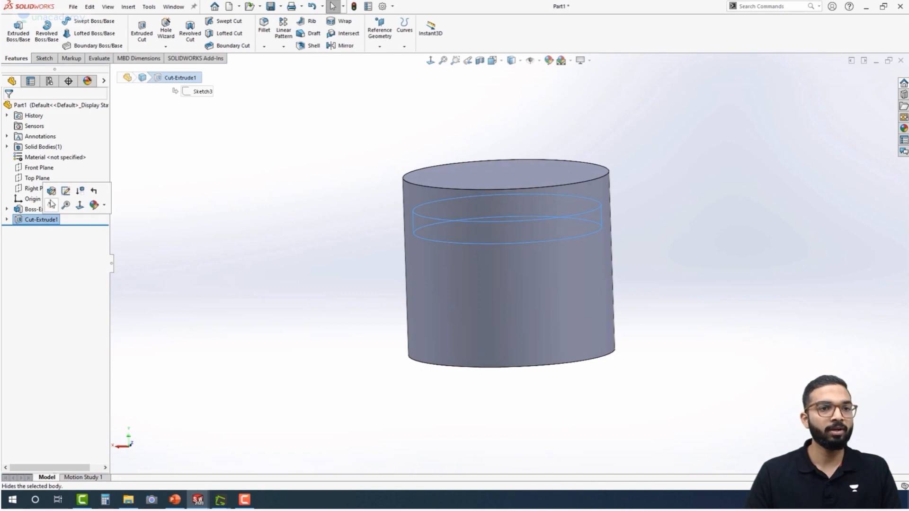
left_click(51, 192)
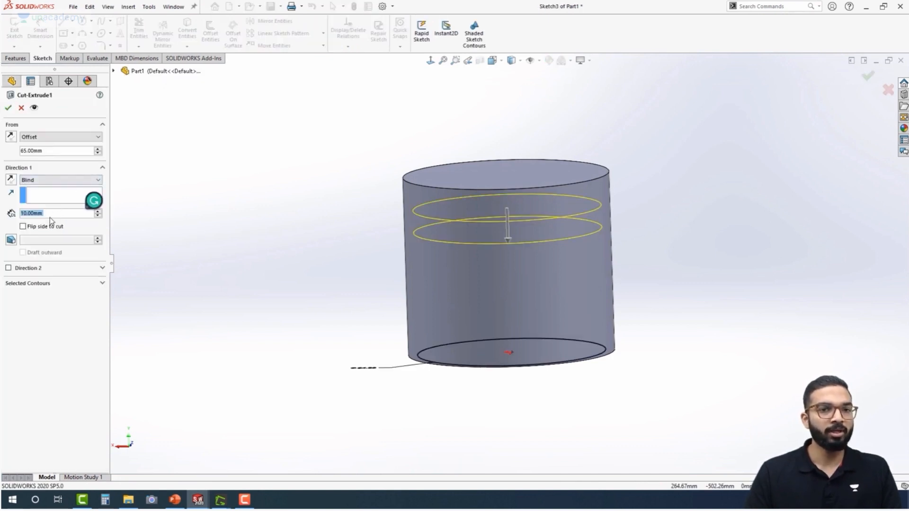
type("3")
key("Return")
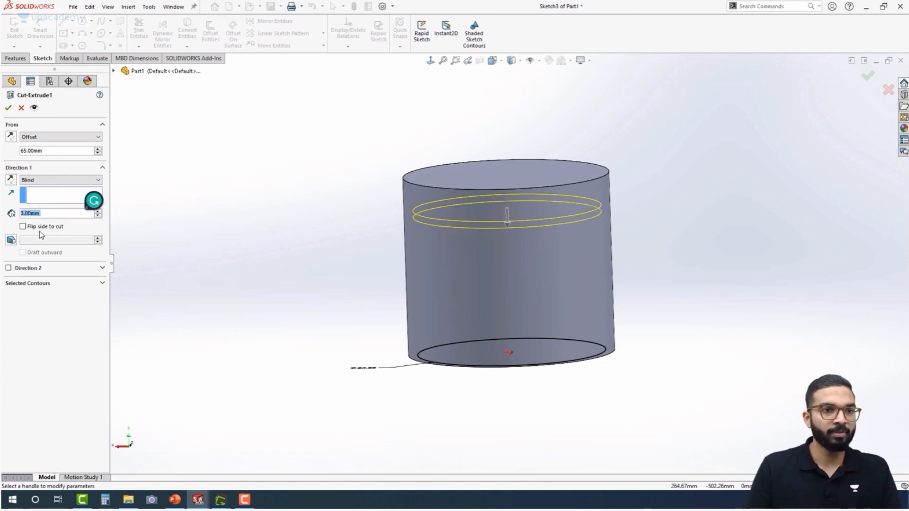
left_click(23, 227)
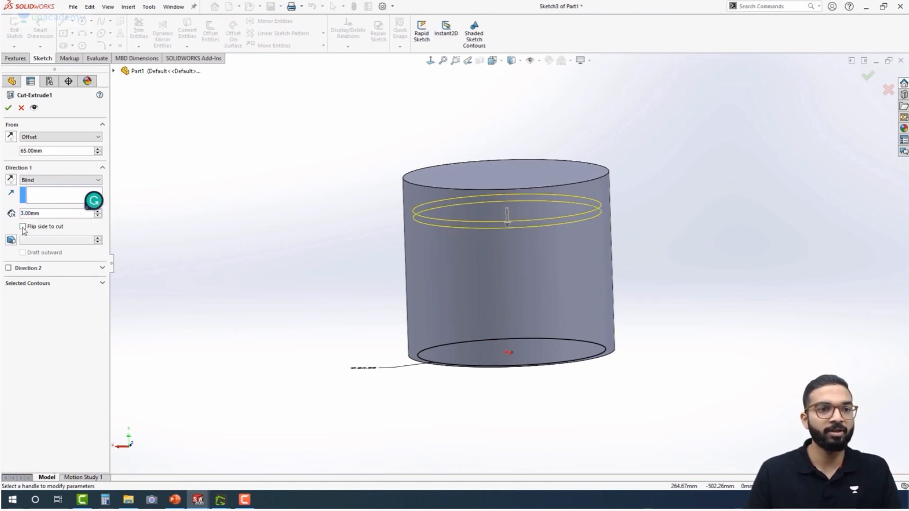
middle_click_drag(378, 234, 339, 248)
scroll(422, 211, "down", 5)
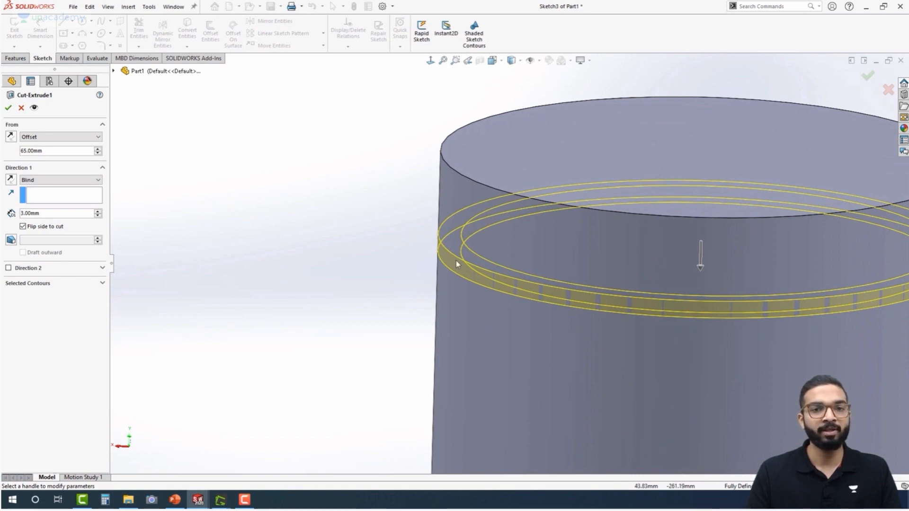
middle_click_drag(386, 272, 371, 252)
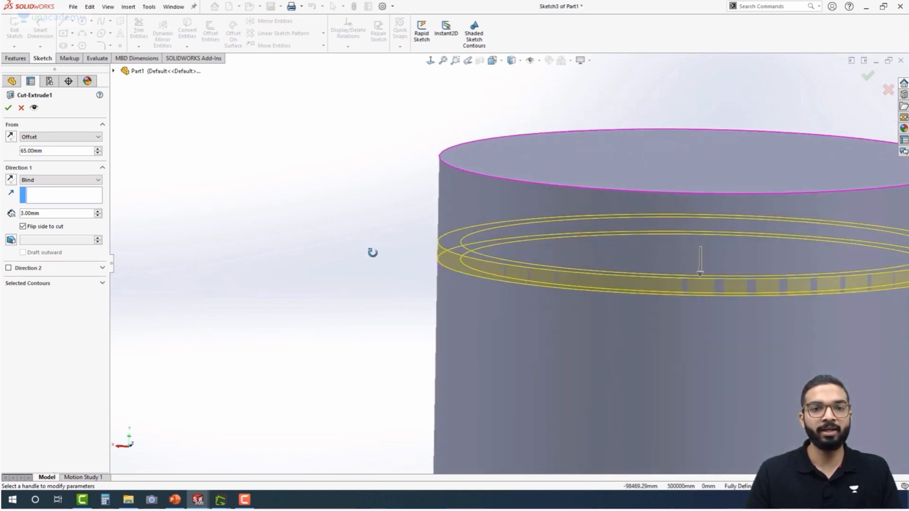
left_click(9, 108)
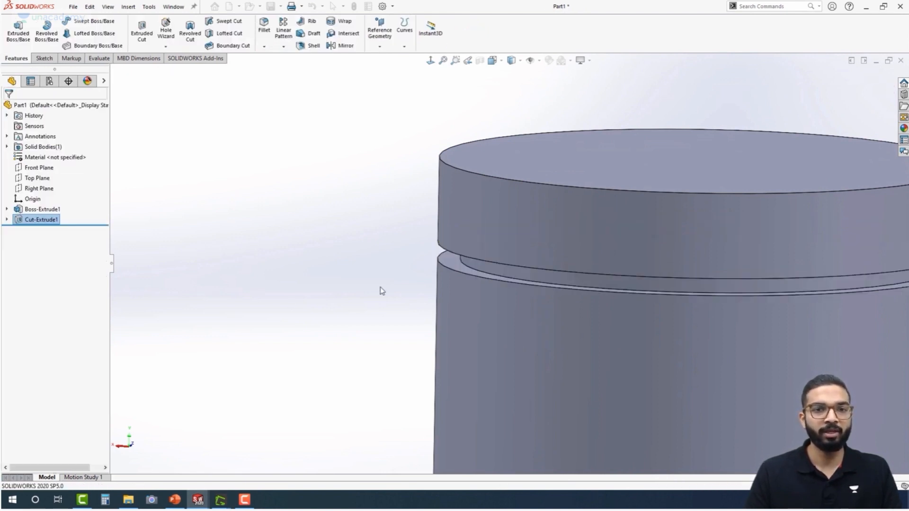
Start a linear pattern of the groove cut, show temporary axes, and set the cylinder's central axis as the pattern direction
middle_click_drag(362, 244, 284, 217)
scroll(360, 274, "up", 6)
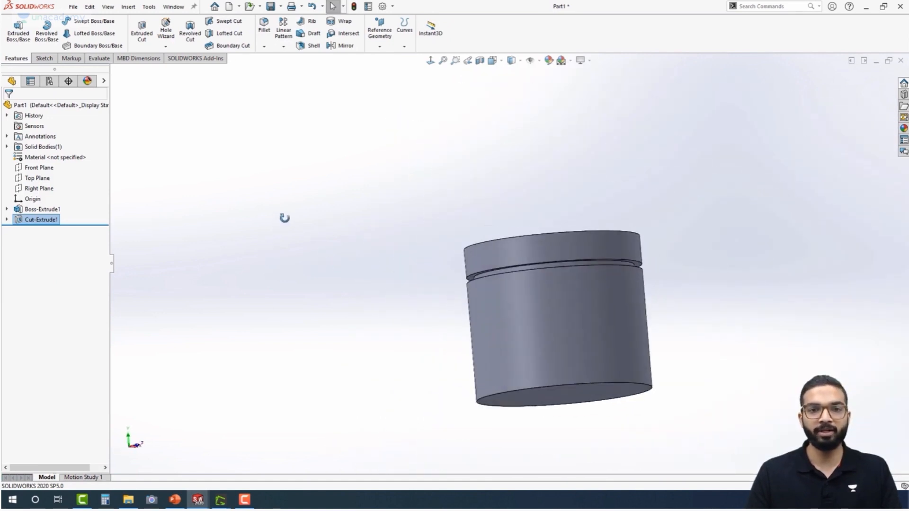
key("ctrl+7")
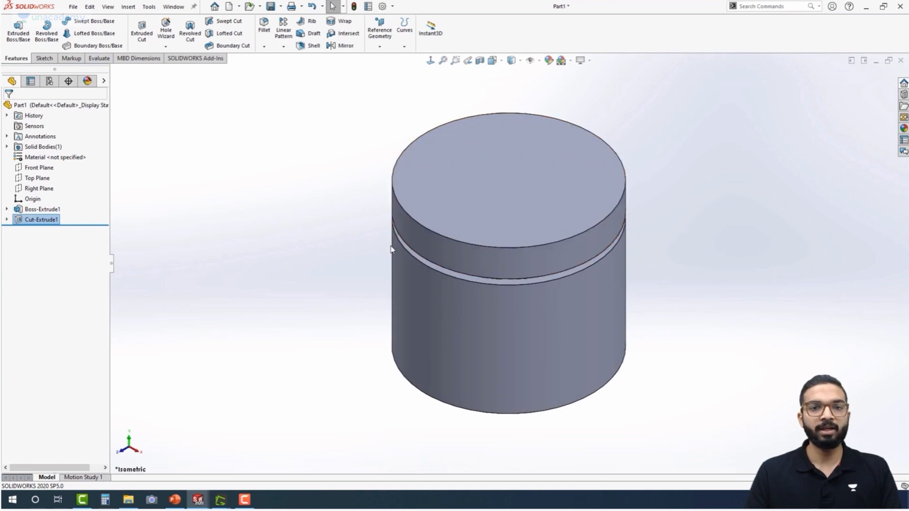
middle_click_drag(292, 277, 304, 201)
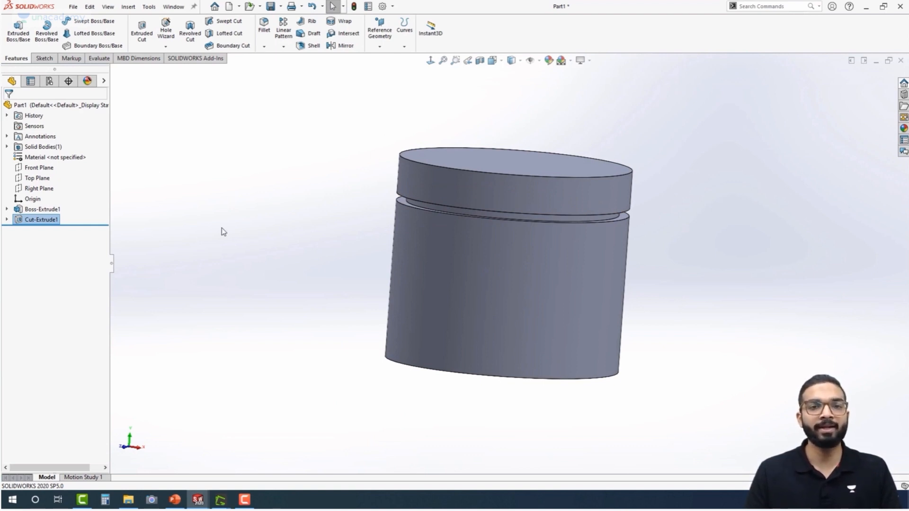
scroll(386, 201, "down", 3)
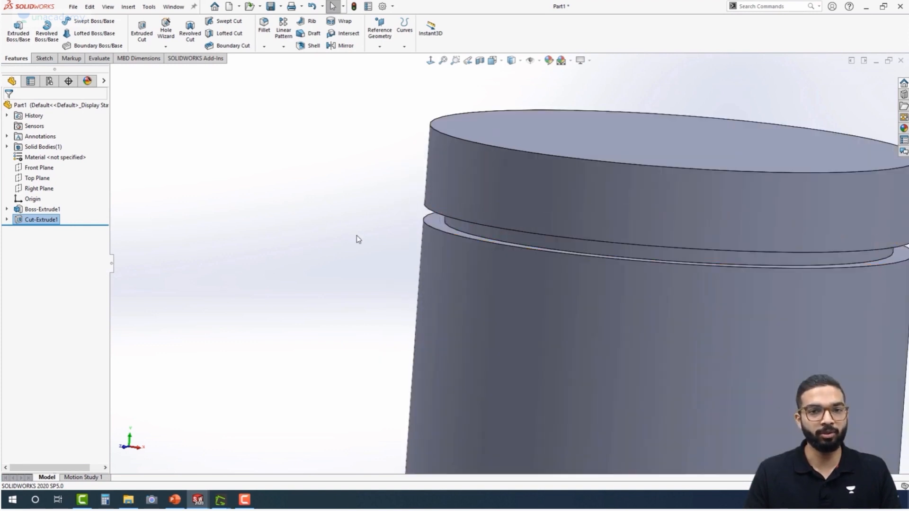
scroll(380, 246, "up", 3)
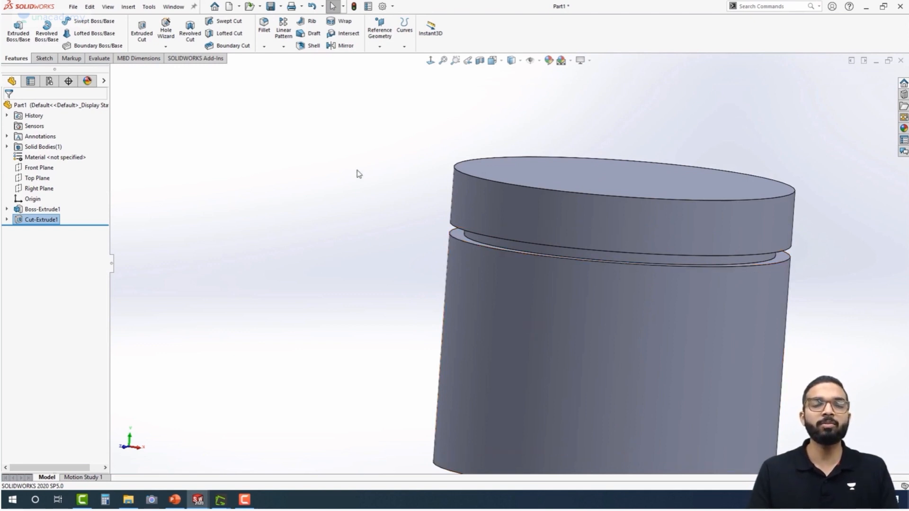
left_click(283, 47)
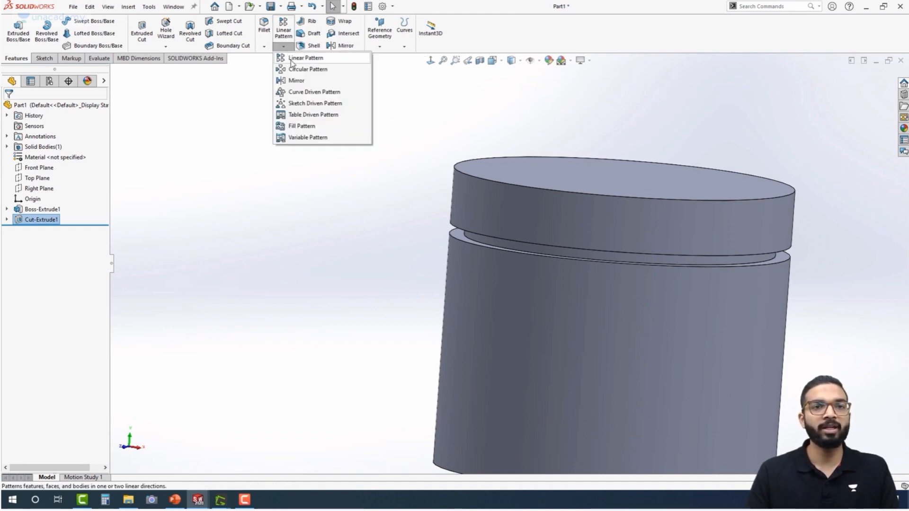
left_click(303, 58)
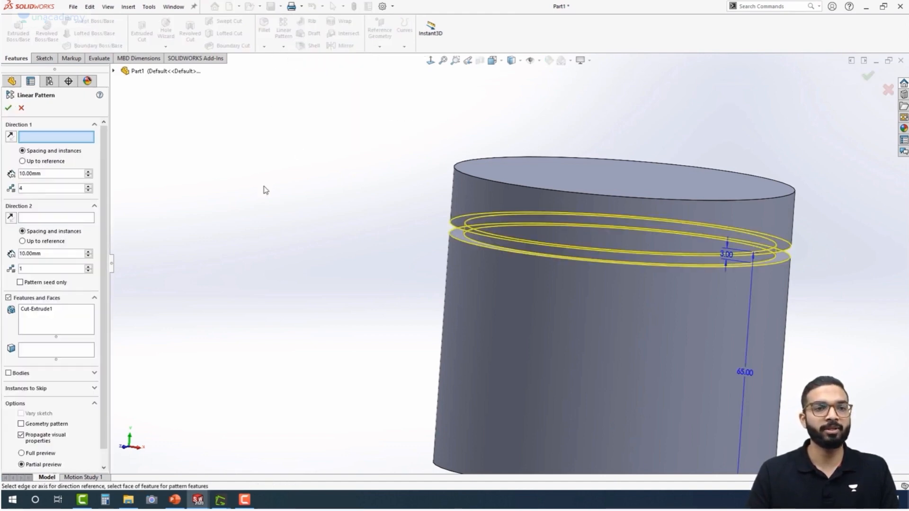
scroll(446, 229, "up", 3)
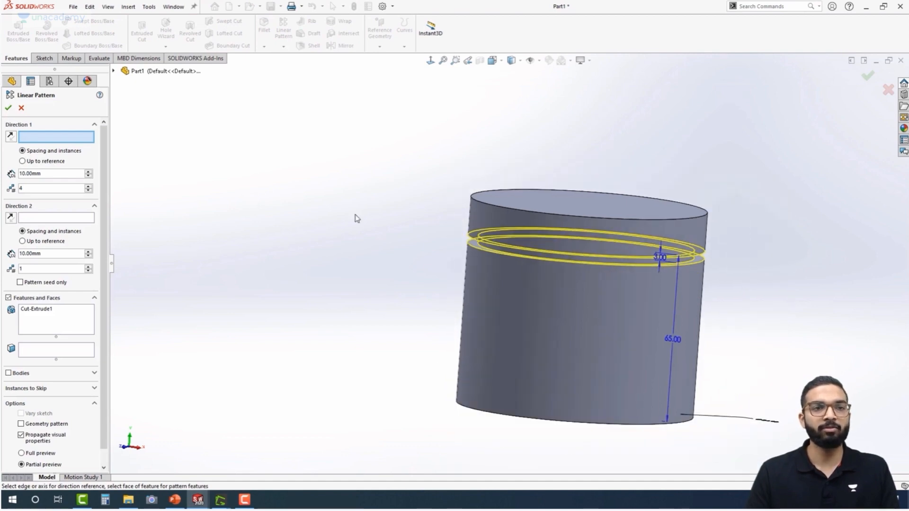
left_click(539, 62)
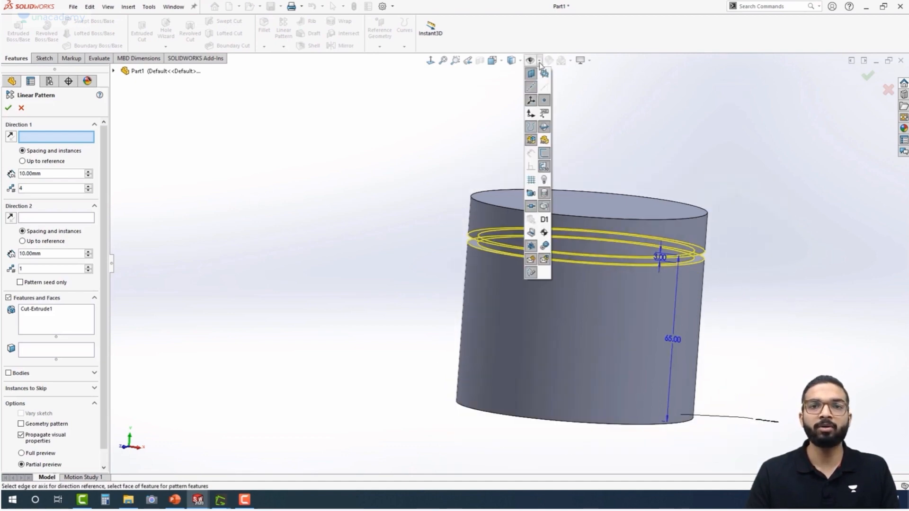
left_click(545, 90)
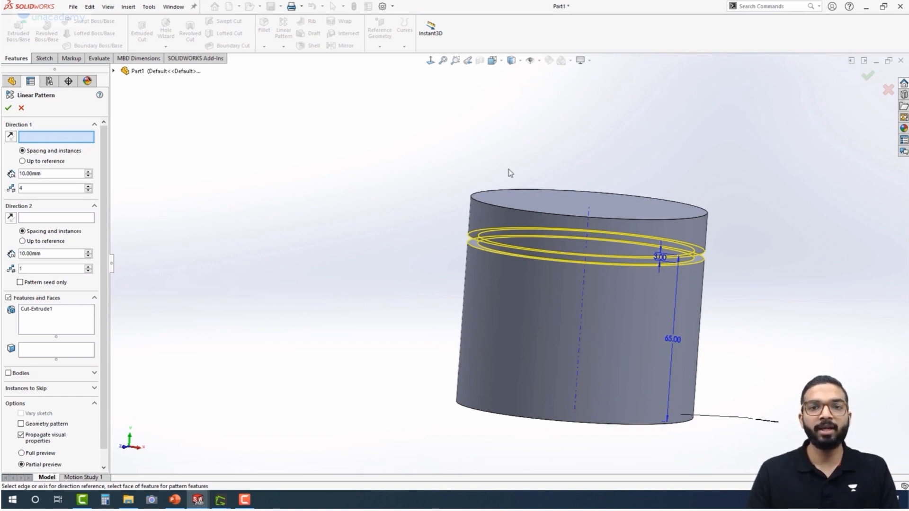
left_click(583, 308)
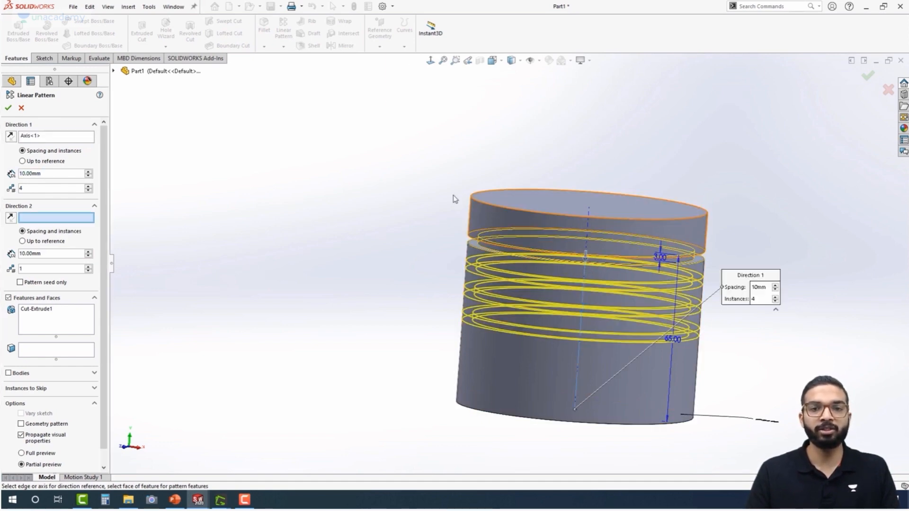
Set the groove pattern to 5 mm spacing and 5 instances along the central axis
double_click(36, 174)
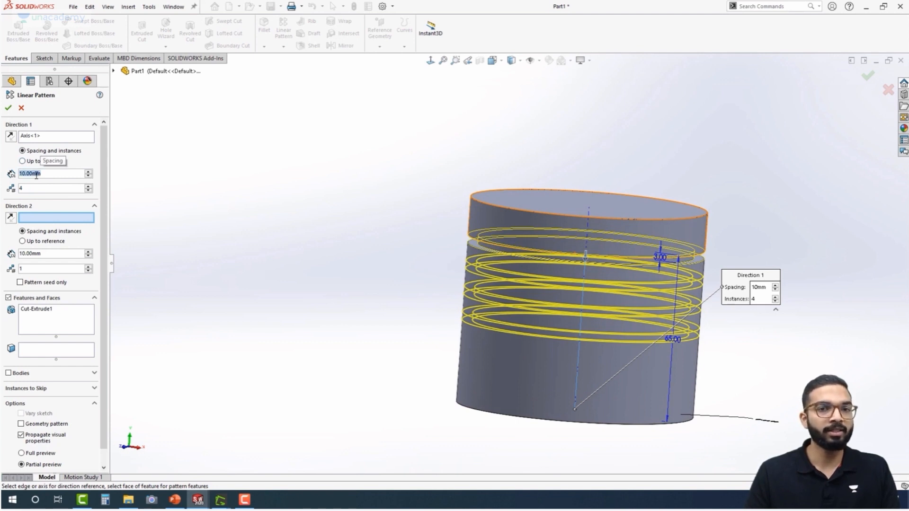
type("5")
key("Return")
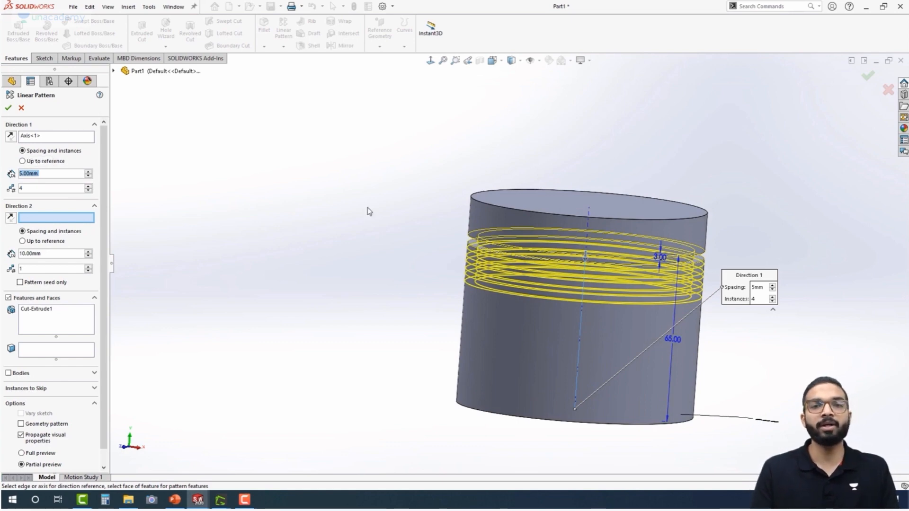
scroll(368, 208, "down", 5)
middle_click_drag(364, 175, 428, 222)
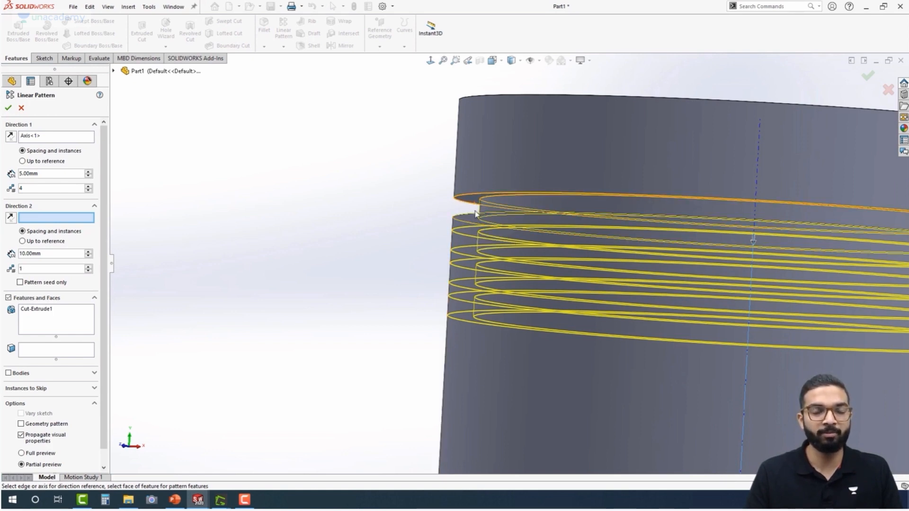
double_click(40, 187)
type("5")
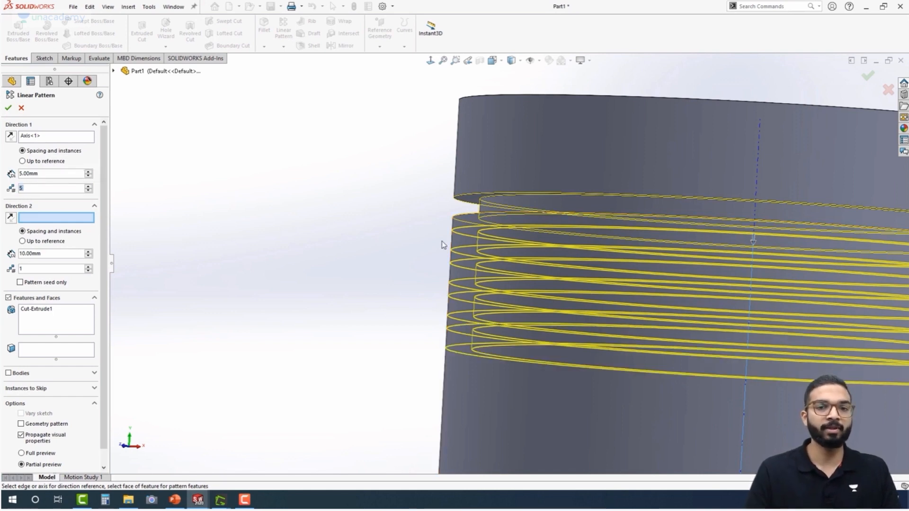
Enable varied instances, override the fifth groove's Direction 1 spacing to 58 mm, and finish the linear pattern
scroll(440, 240, "up", 5)
middle_click_drag(440, 240, 395, 276)
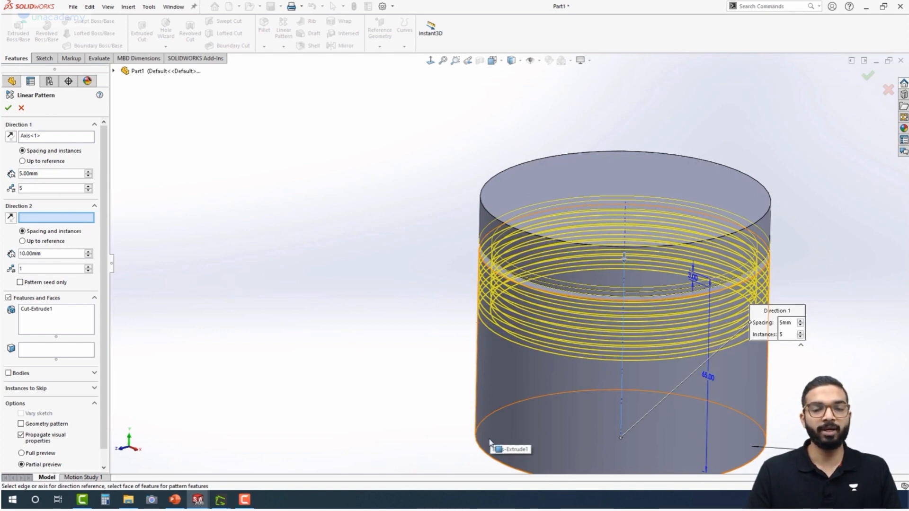
middle_click_drag(414, 327, 315, 233)
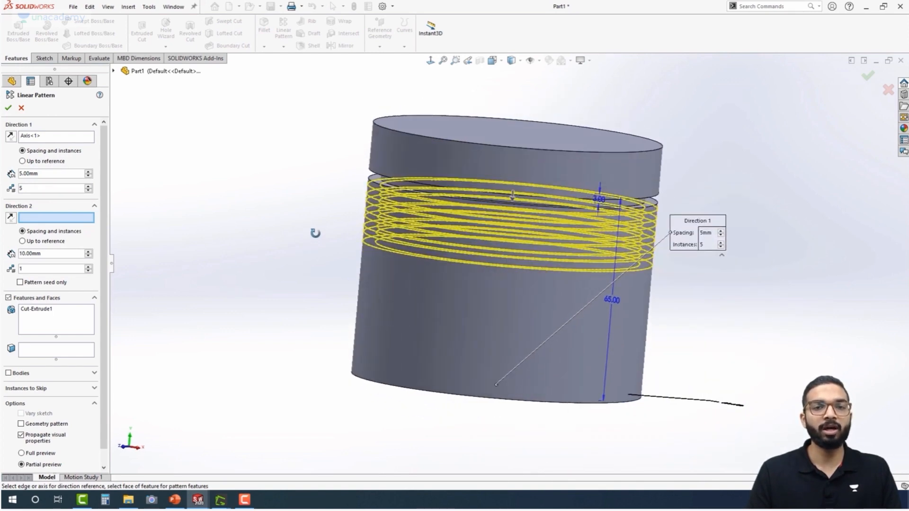
scroll(103, 363, "down", 1)
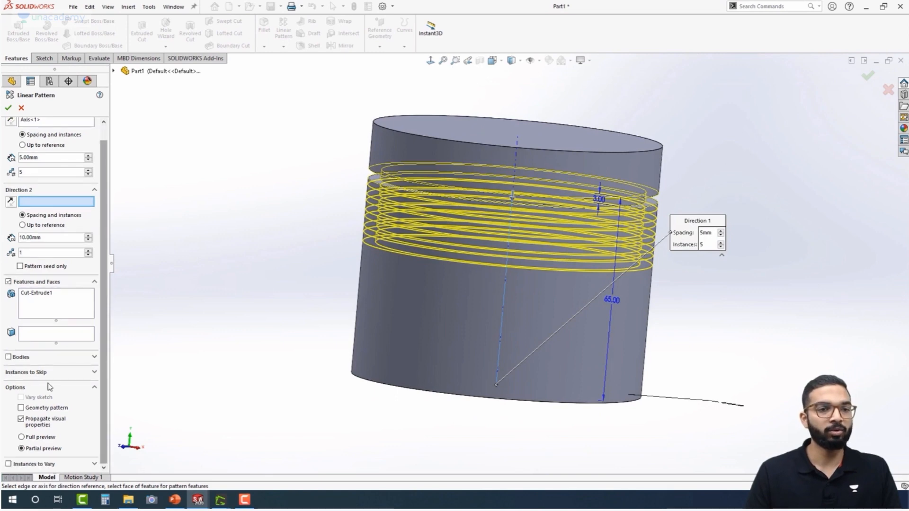
left_click(8, 464)
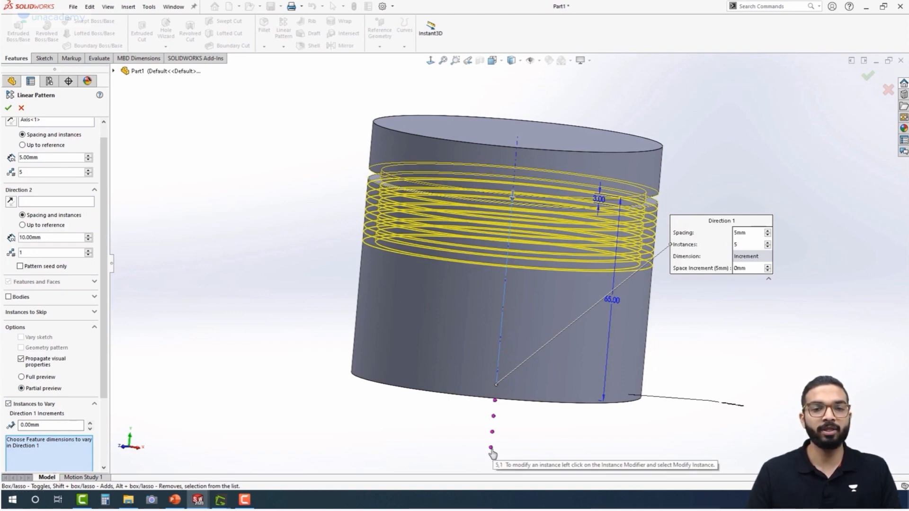
left_click(492, 449)
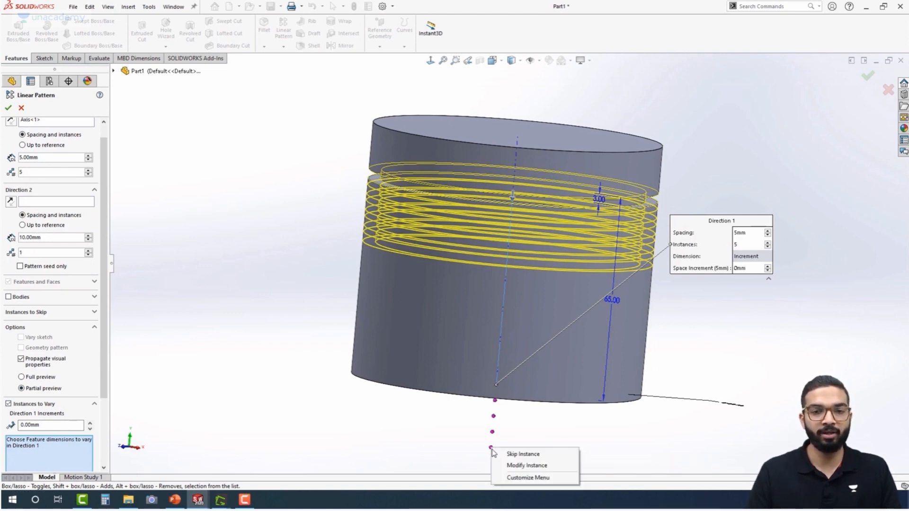
left_click(520, 466)
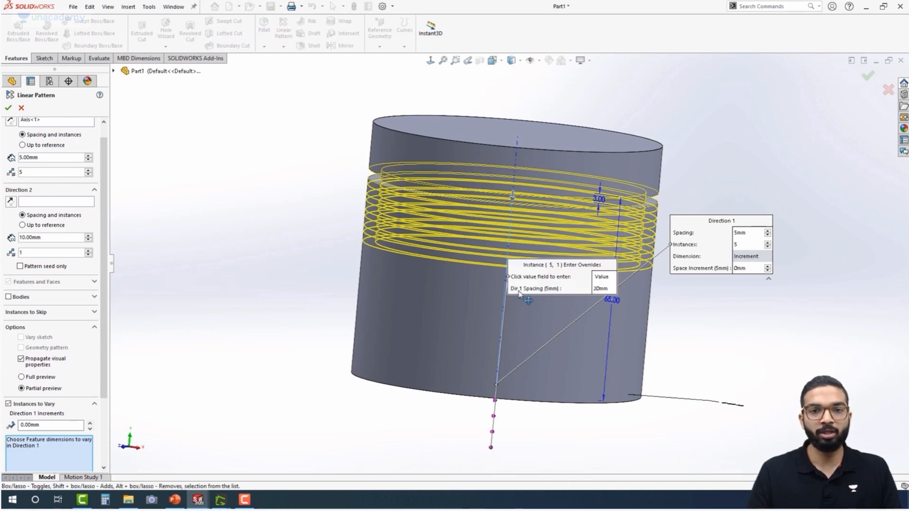
left_click(601, 289)
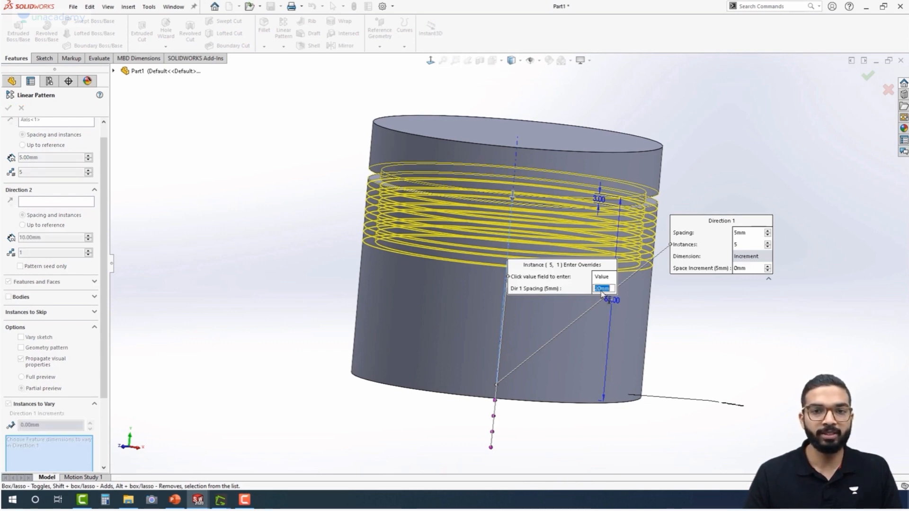
type("58")
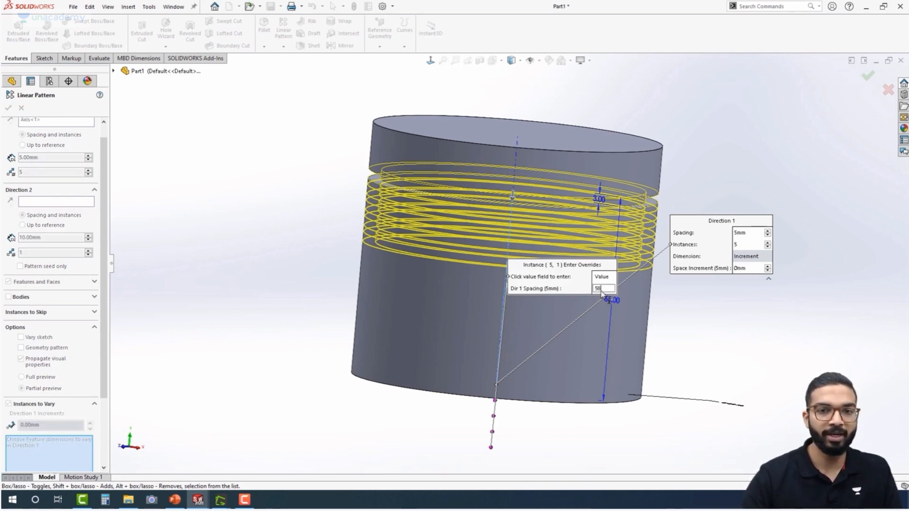
key("Return")
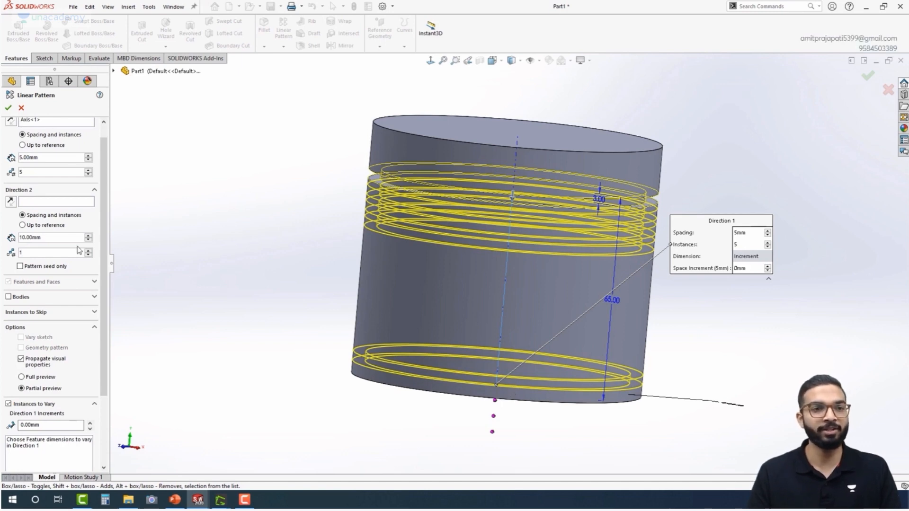
middle_click_drag(288, 276, 272, 243)
left_click(8, 109)
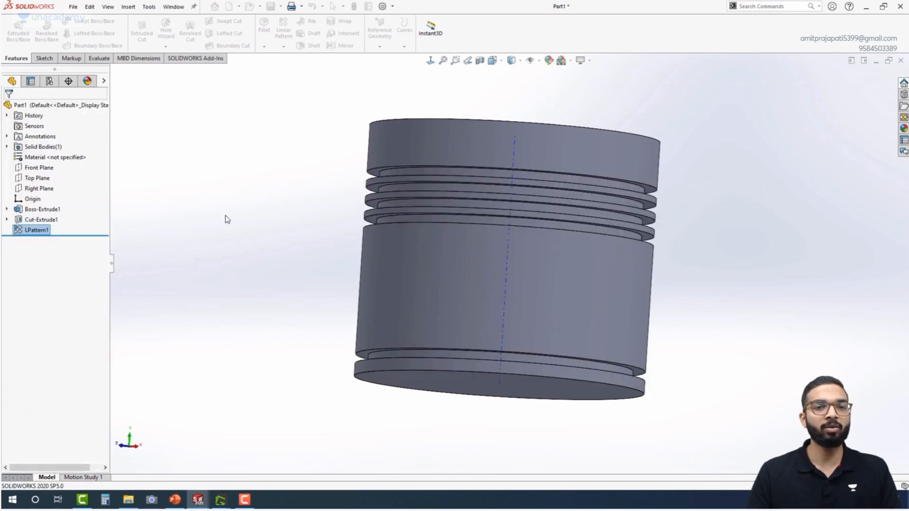
Start a sketch on the Top Plane and draw a circle about 77 mm in diameter centred on the origin
middle_click_drag(250, 251, 197, 239)
middle_click_drag(365, 192, 355, 211)
middle_click_drag(224, 275, 233, 146)
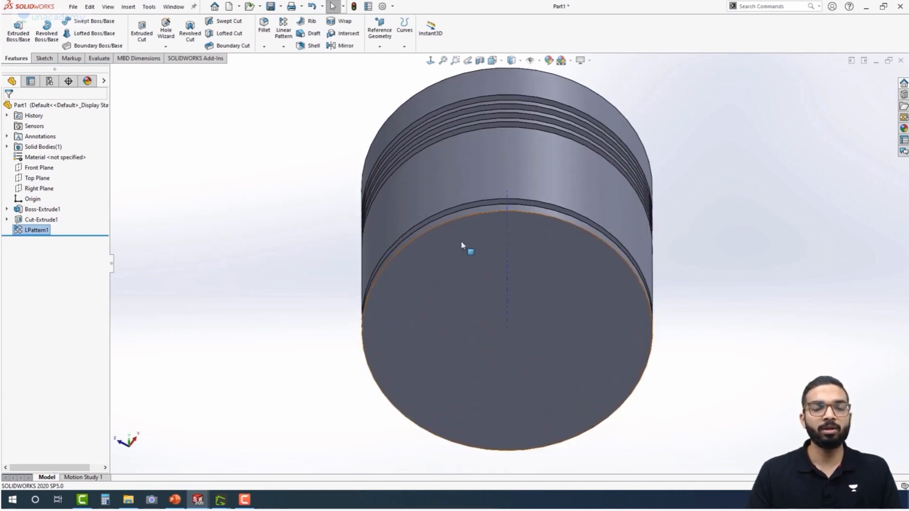
scroll(482, 288, "up", 2)
middle_click_drag(261, 235, 237, 187)
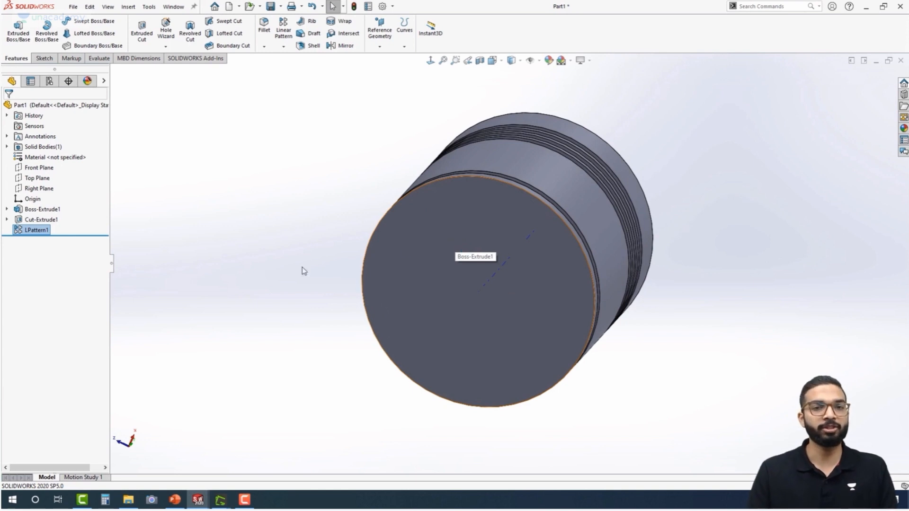
left_click(40, 179)
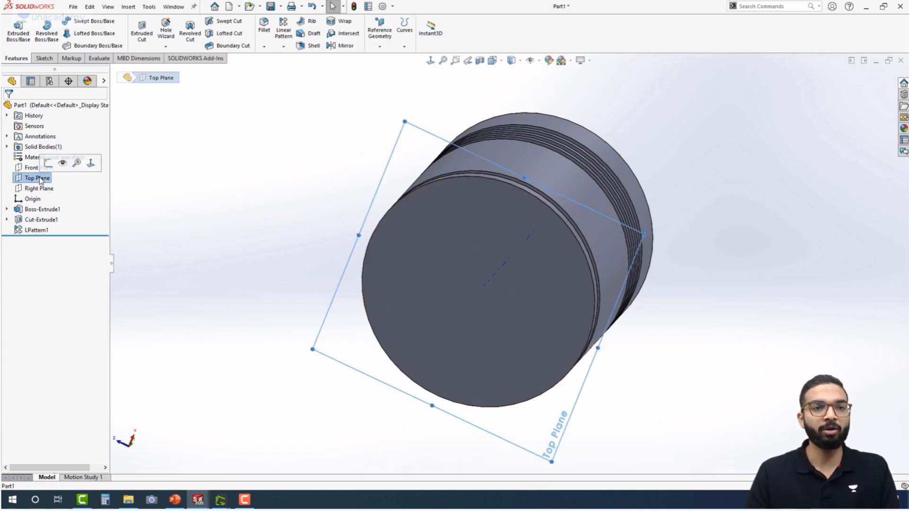
left_click(53, 164)
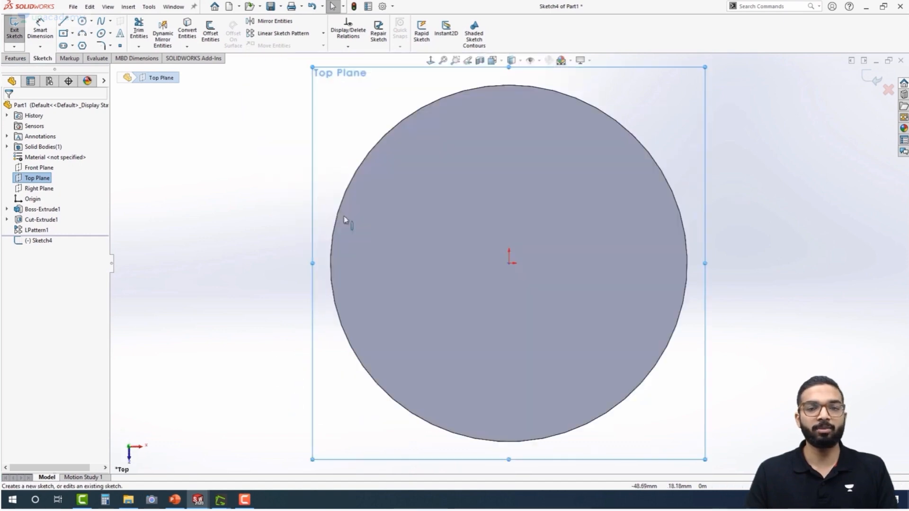
left_click(82, 21)
left_click(509, 264)
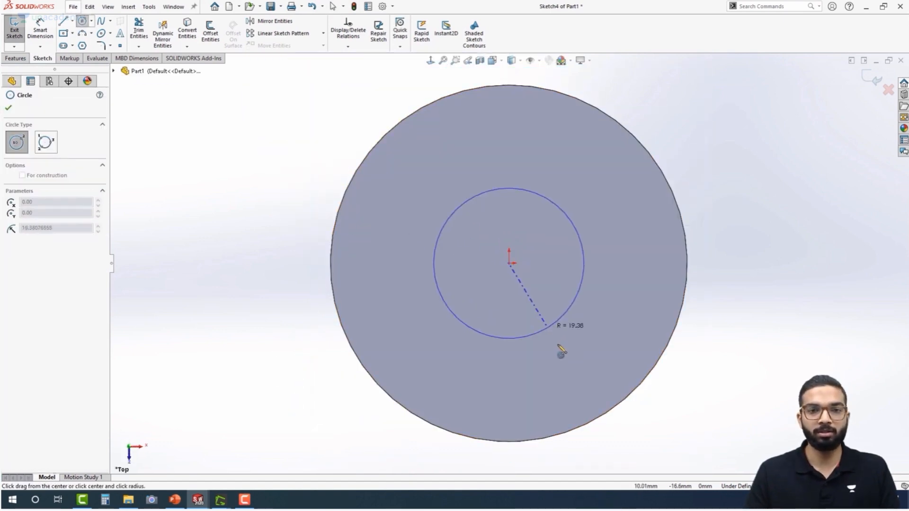
left_click(577, 409)
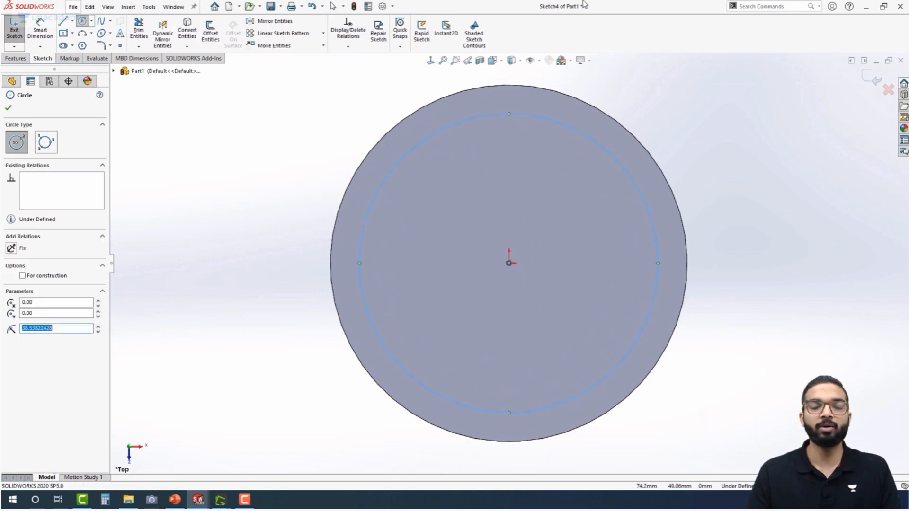
Dimension the circle's diameter to 74 mm
right_click_drag(811, 316, 801, 100)
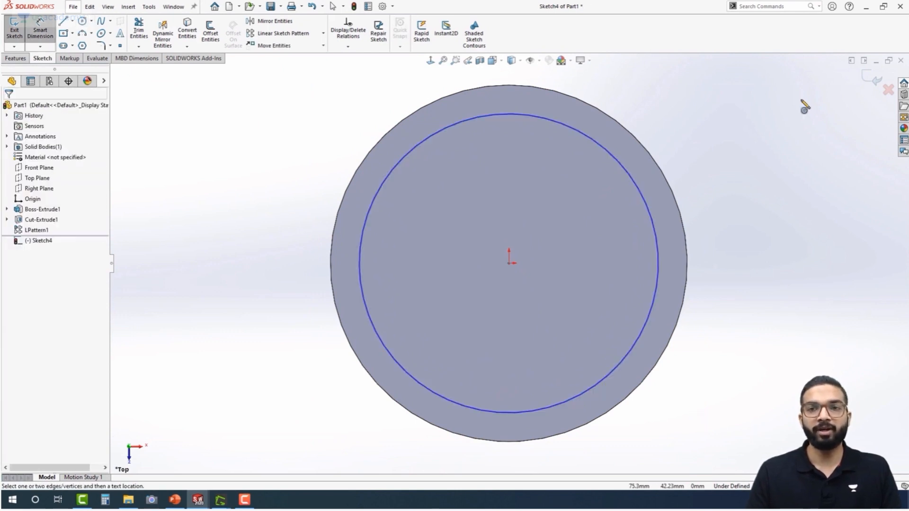
left_click(615, 156)
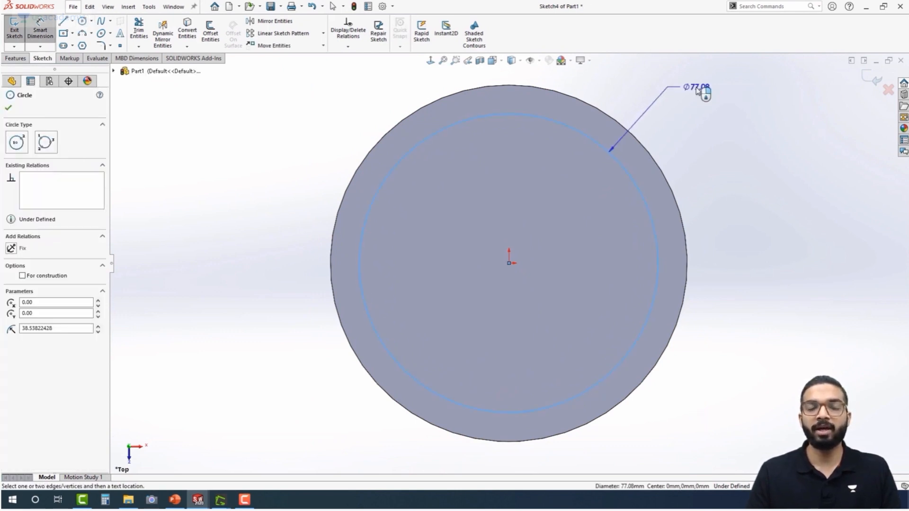
left_click(696, 90)
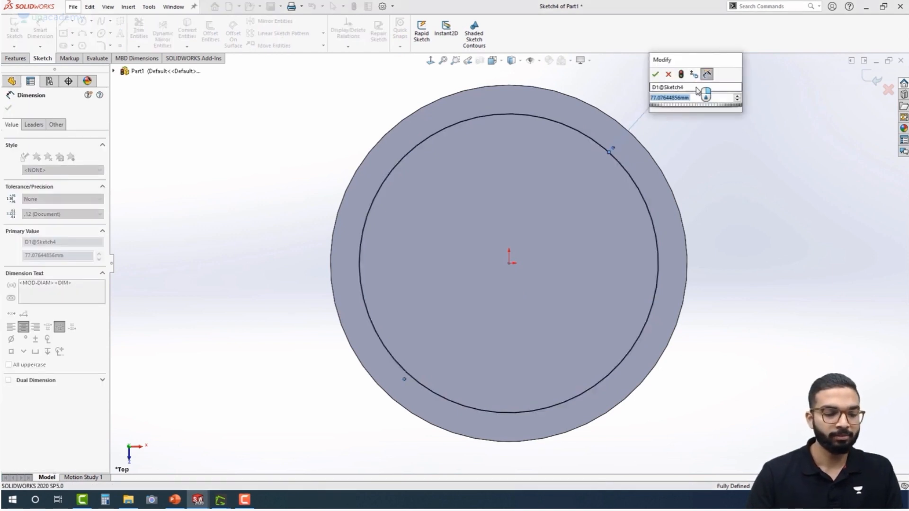
type("74")
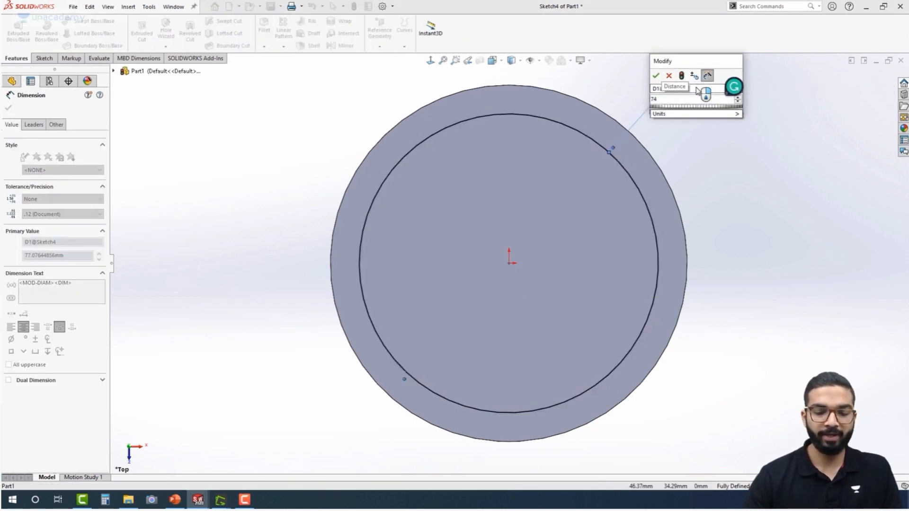
key("Return")
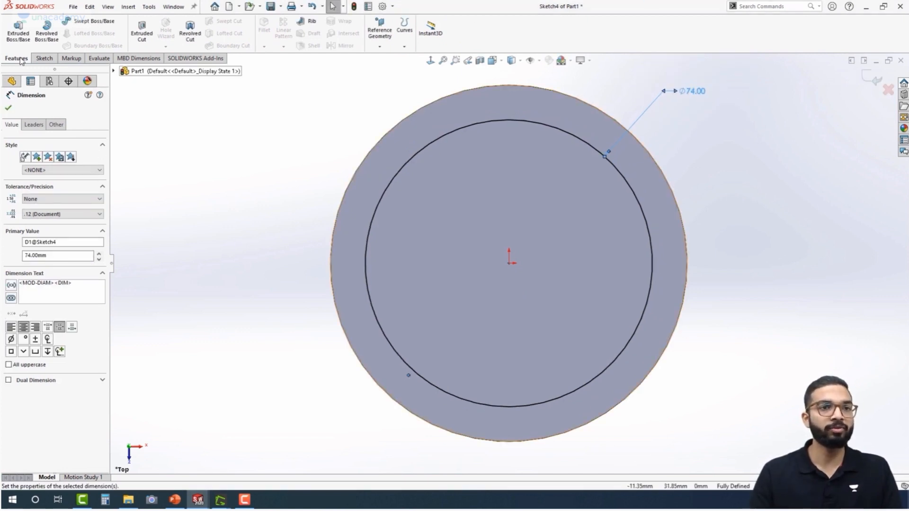
Cut the 74 mm circle 62 mm deep into the cylinder with a blind extruded cut in the reversed direction
left_click(151, 38)
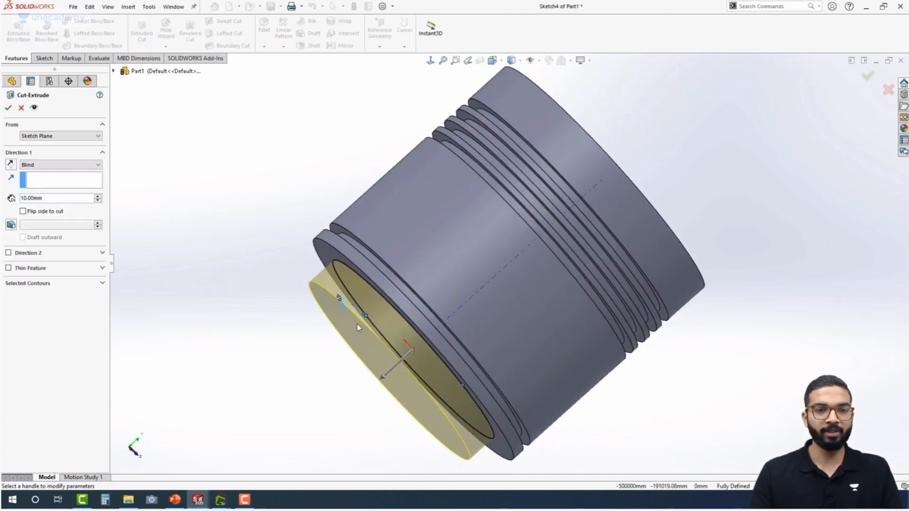
left_click(11, 164)
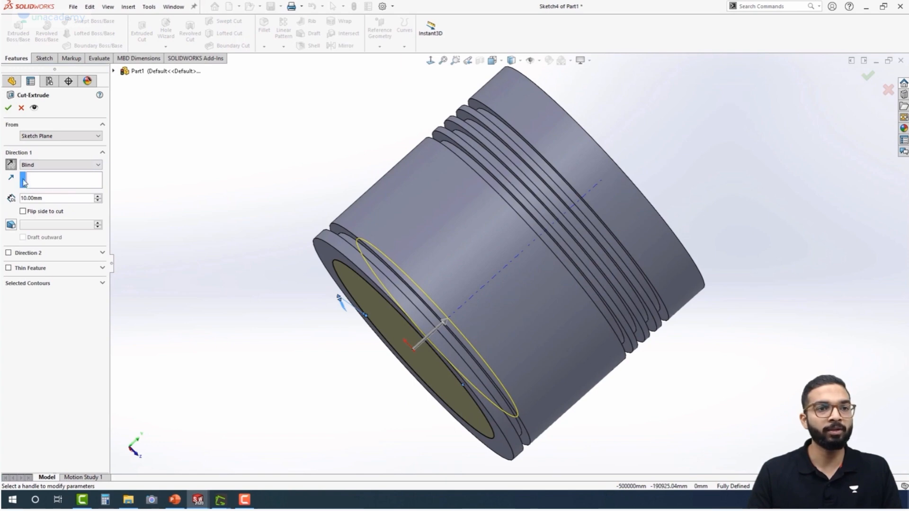
double_click(34, 198)
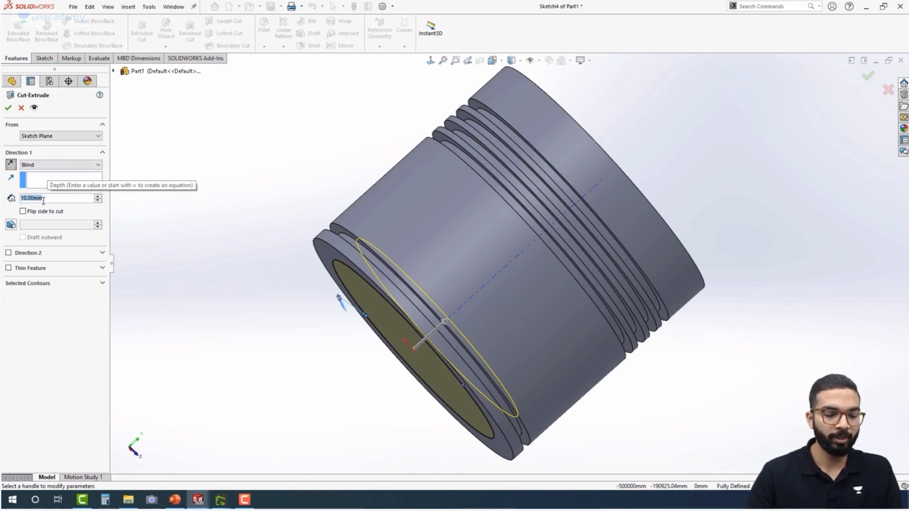
type("62")
key("Return")
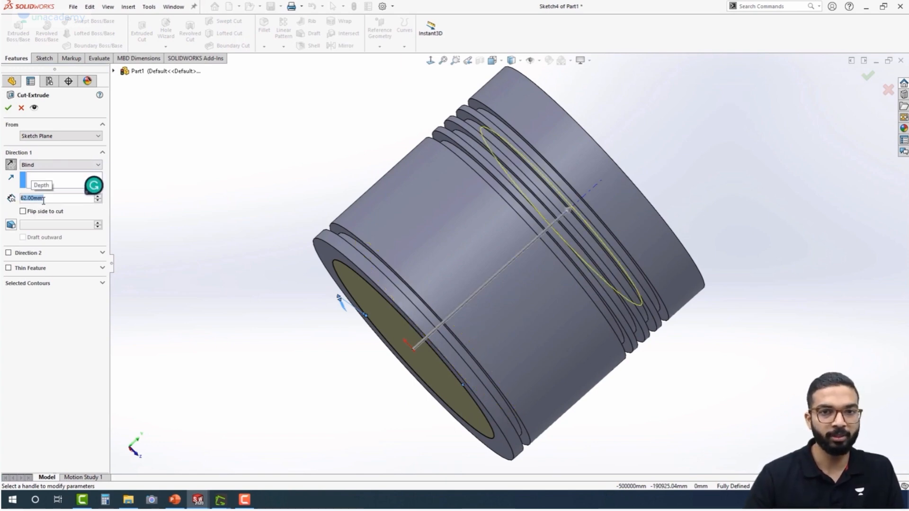
middle_click_drag(360, 251, 269, 156)
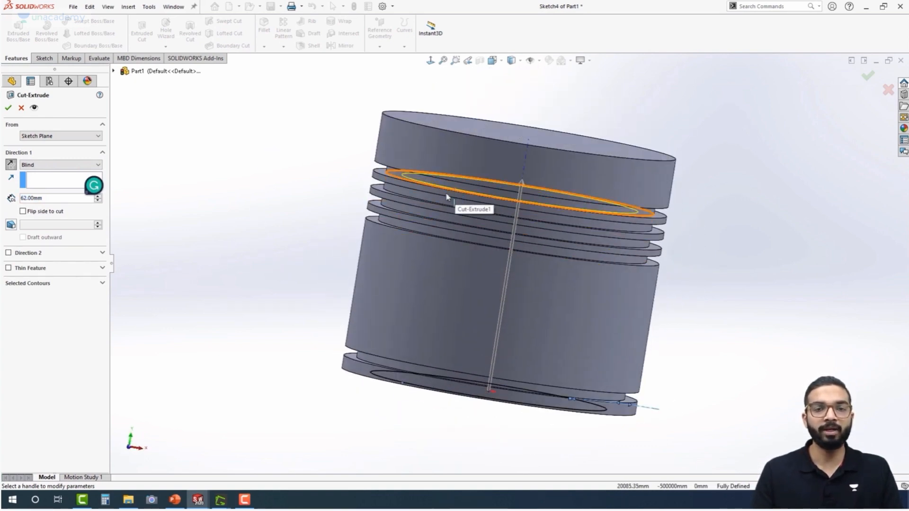
left_click(11, 112)
Start another sketch on the Top Plane and draw a circle about 70 mm in diameter centred on the origin
middle_click_drag(252, 251, 286, 335)
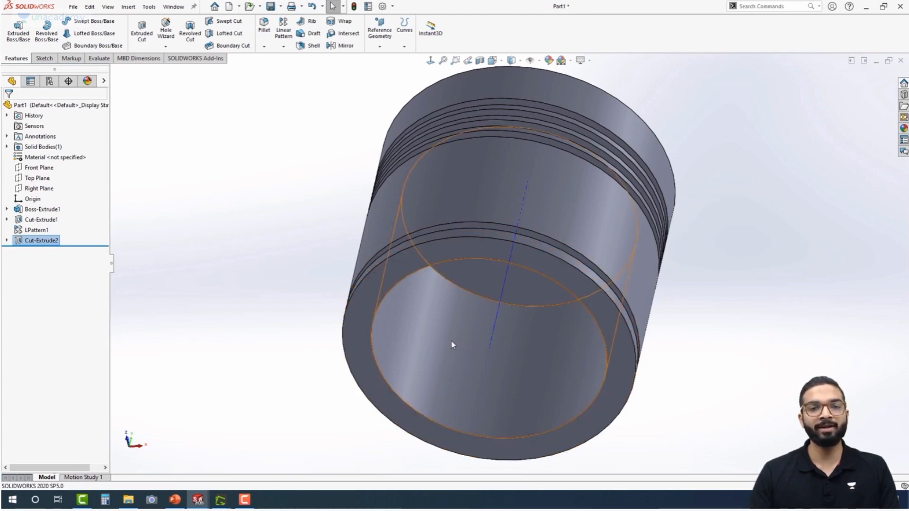
left_click(402, 421)
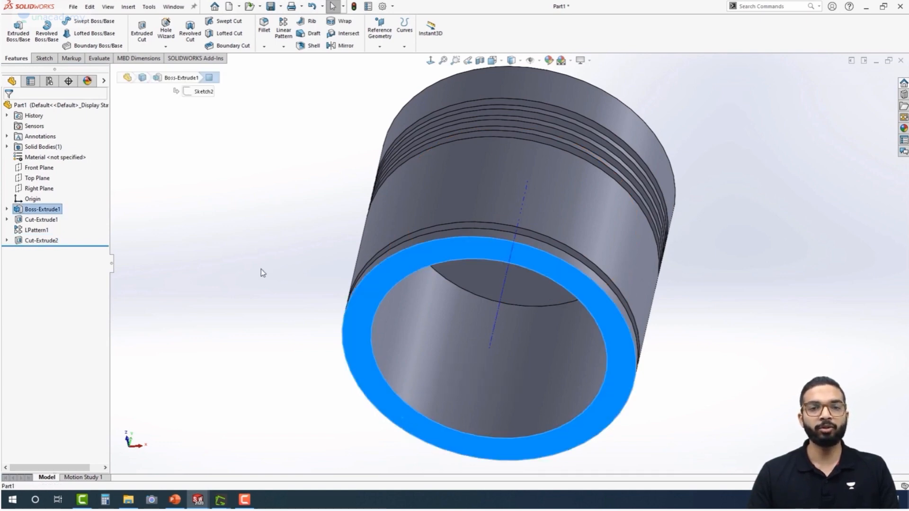
left_click(239, 297)
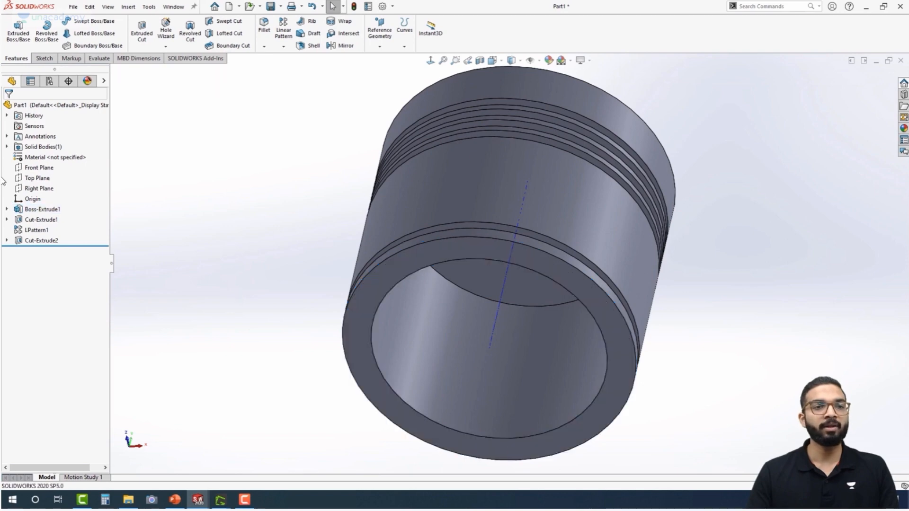
left_click(33, 179)
left_click(41, 166)
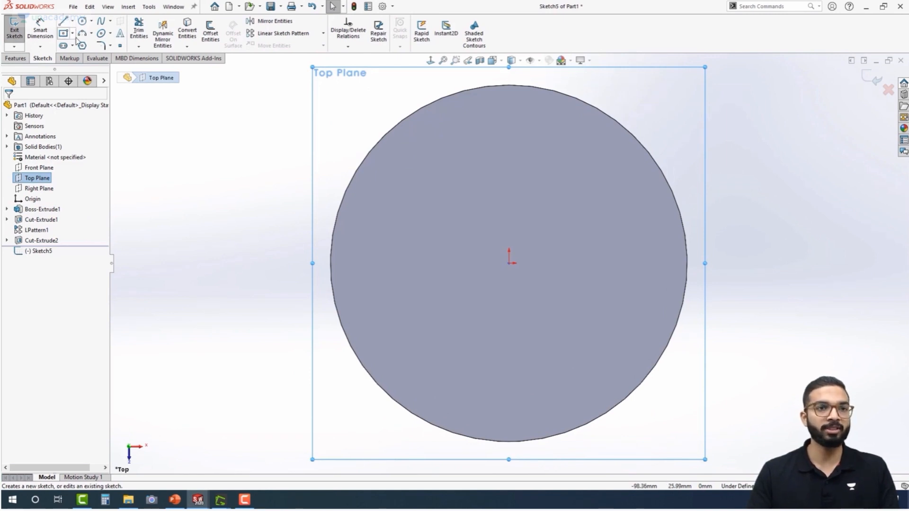
left_click(82, 21)
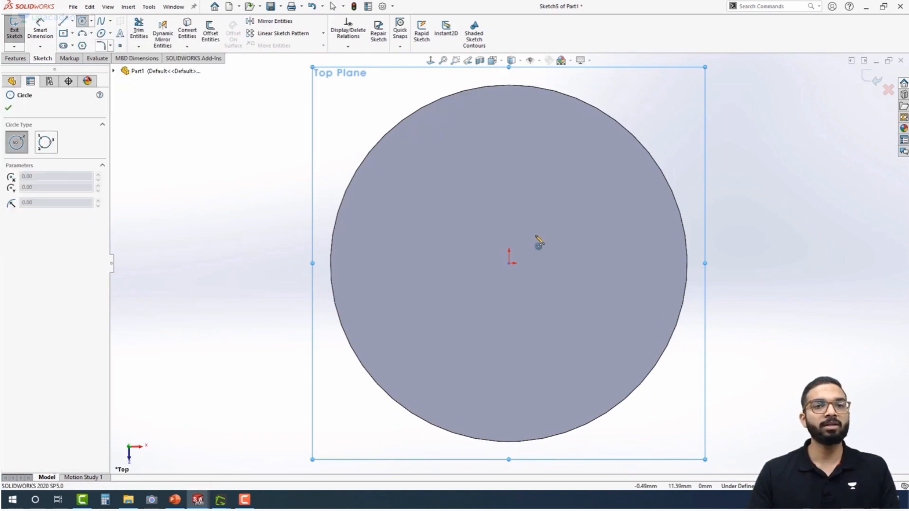
left_click(509, 263)
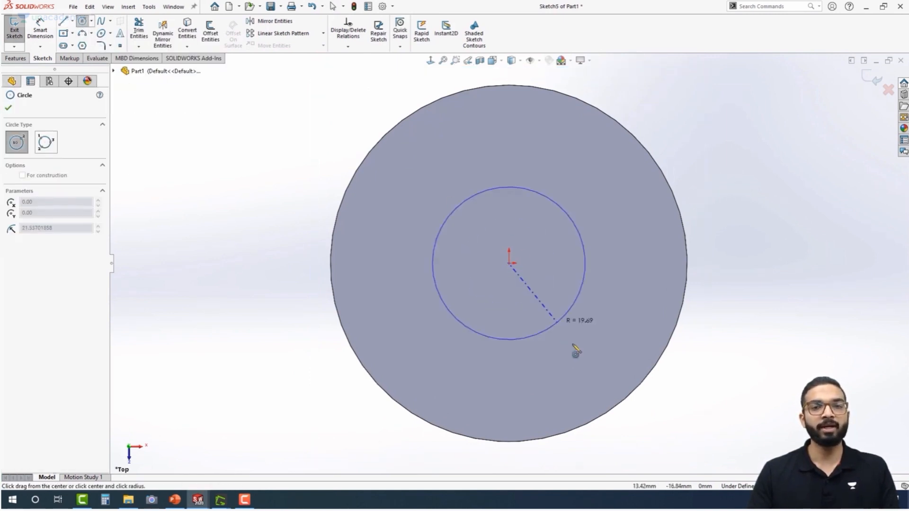
left_click(591, 373)
Dimension the new circle's diameter to 77 mm
right_click_drag(734, 401, 714, 129)
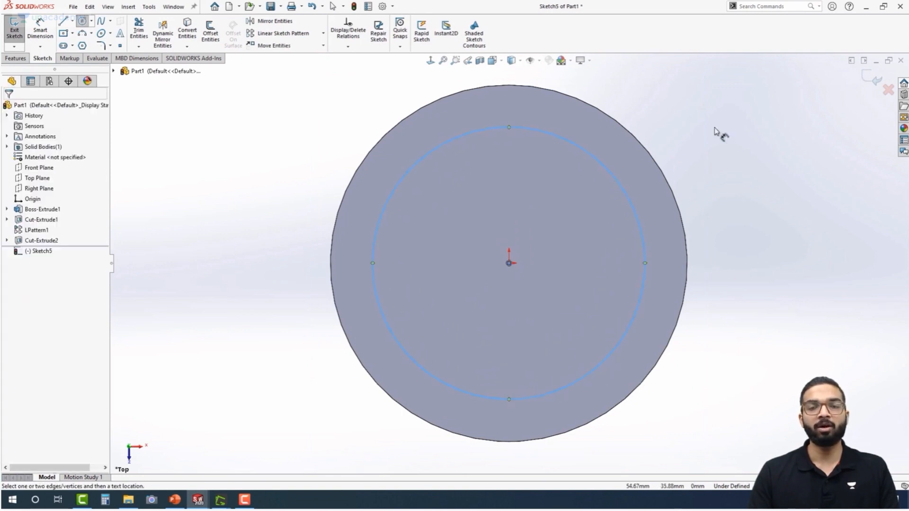
left_click(606, 168)
left_click(697, 83)
type("77")
key("Return")
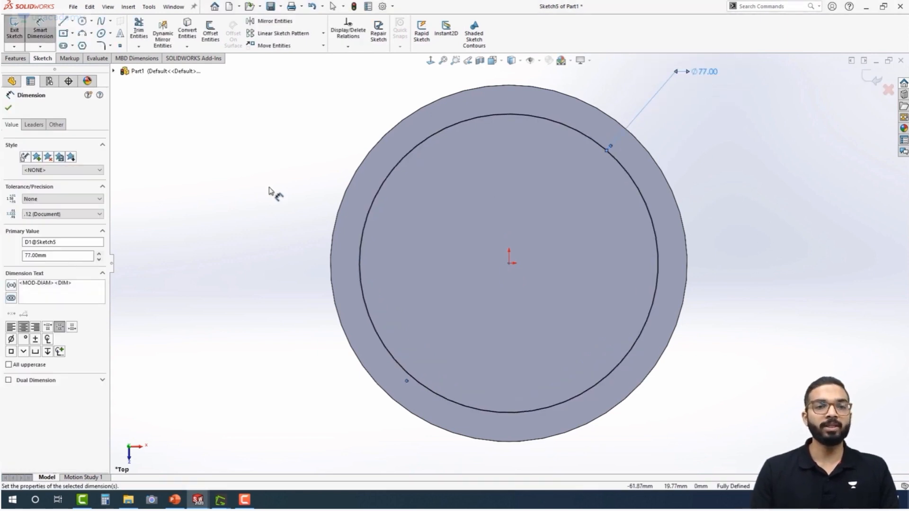
Start an extruded cut from the 77 mm circle, reverse its direction into the body, and start it from a 12 mm offset
left_click(14, 57)
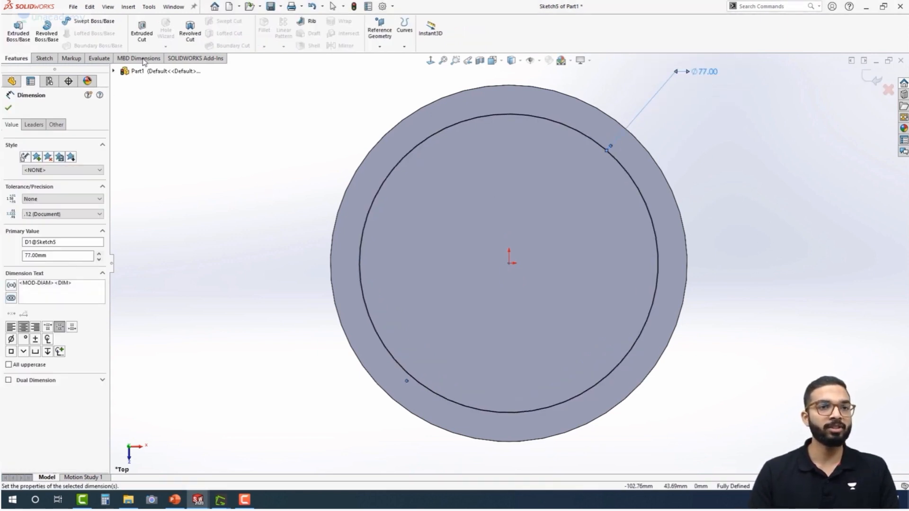
left_click(141, 33)
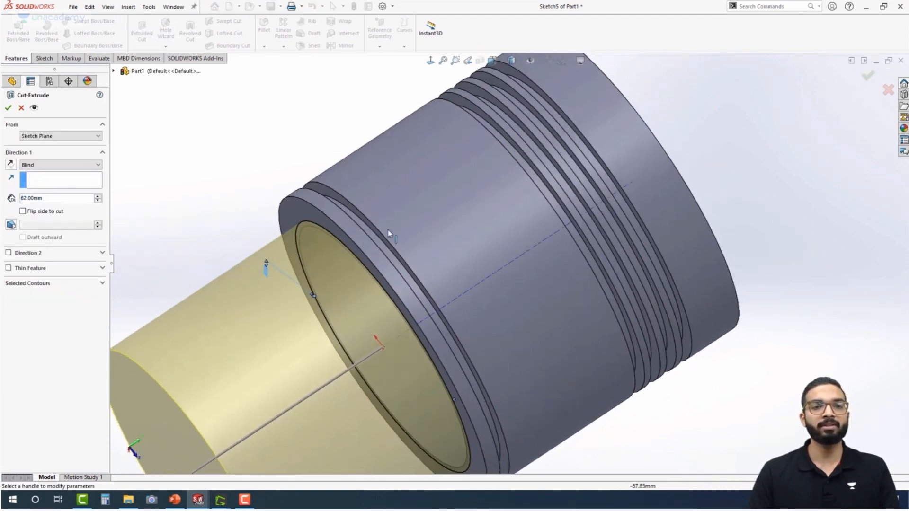
left_click(10, 165)
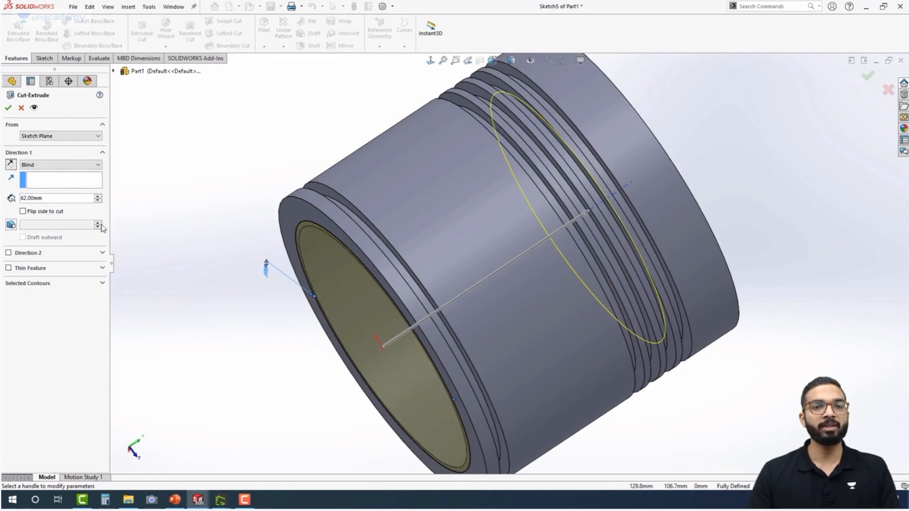
left_click(58, 138)
left_click(46, 164)
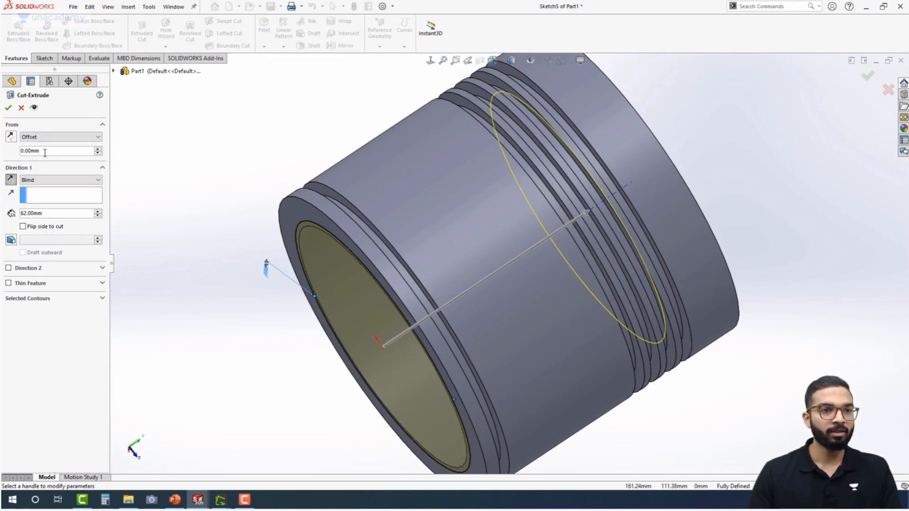
type("12")
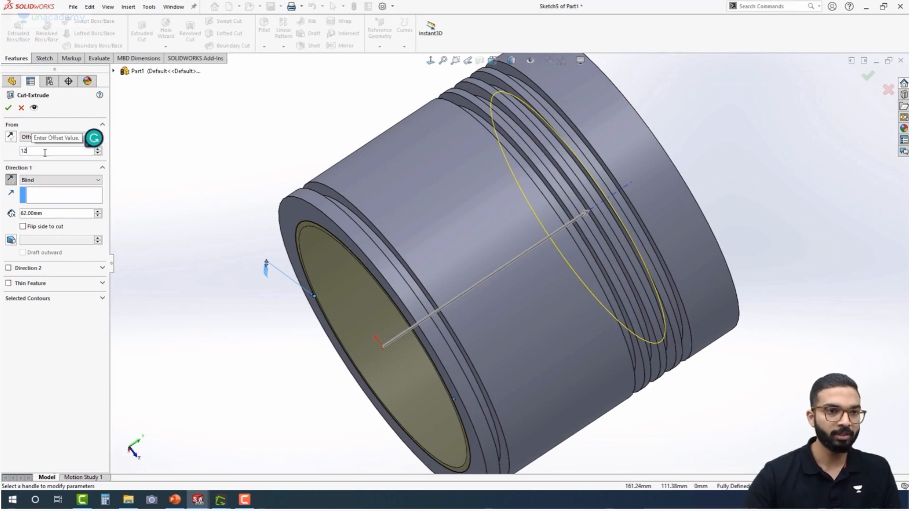
key("Return")
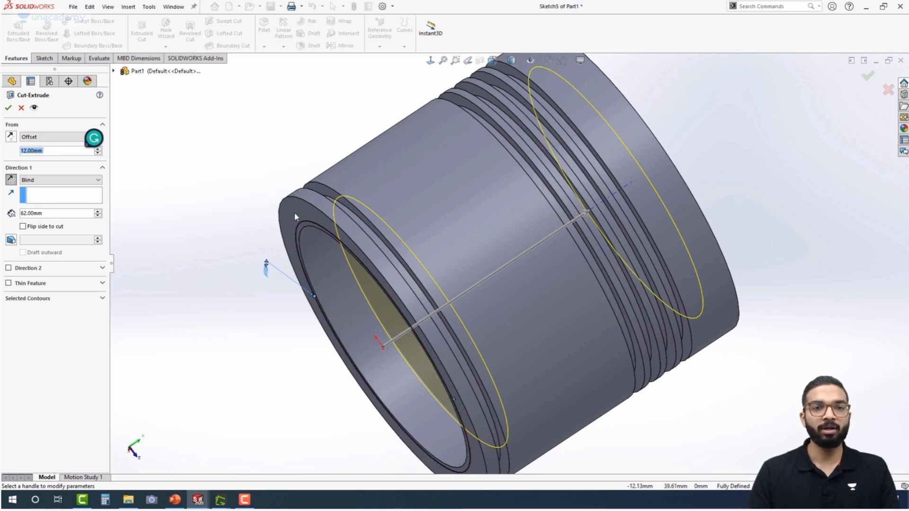
Set the offset cut's blind depth to 30 mm and finish the internal recess
middle_click_drag(206, 195, 190, 147)
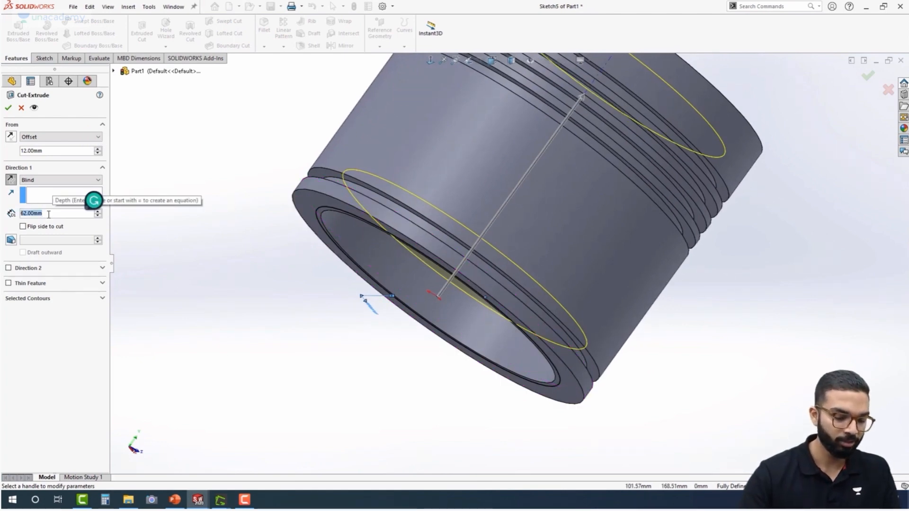
type("30")
key("Return")
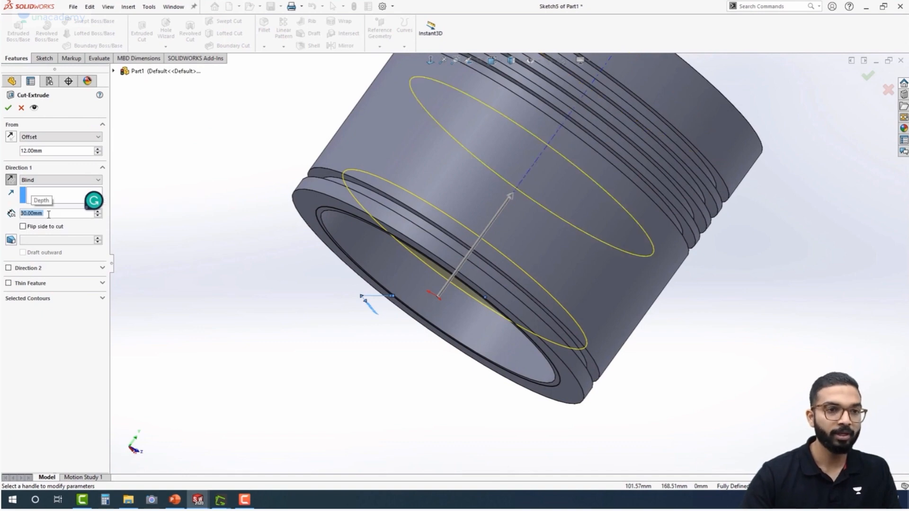
scroll(288, 225, "up", 3)
middle_click_drag(291, 222, 311, 196)
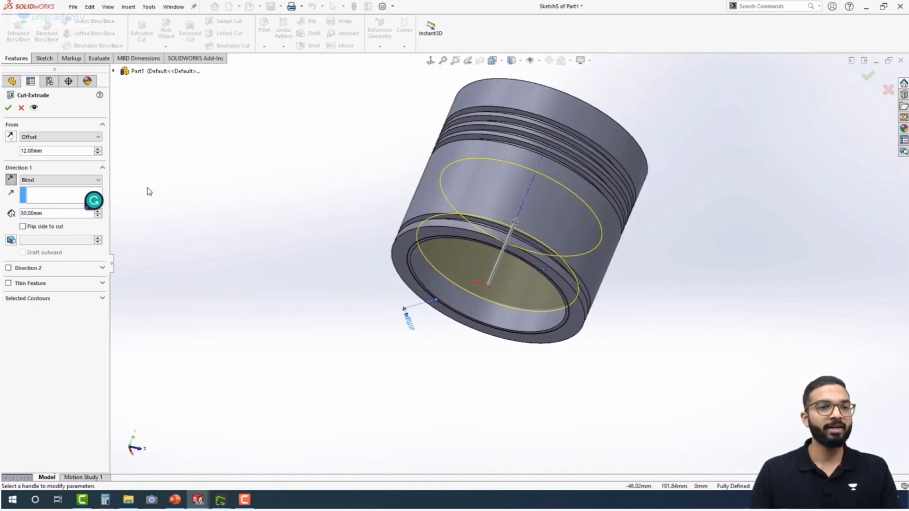
middle_click_drag(353, 264, 345, 145)
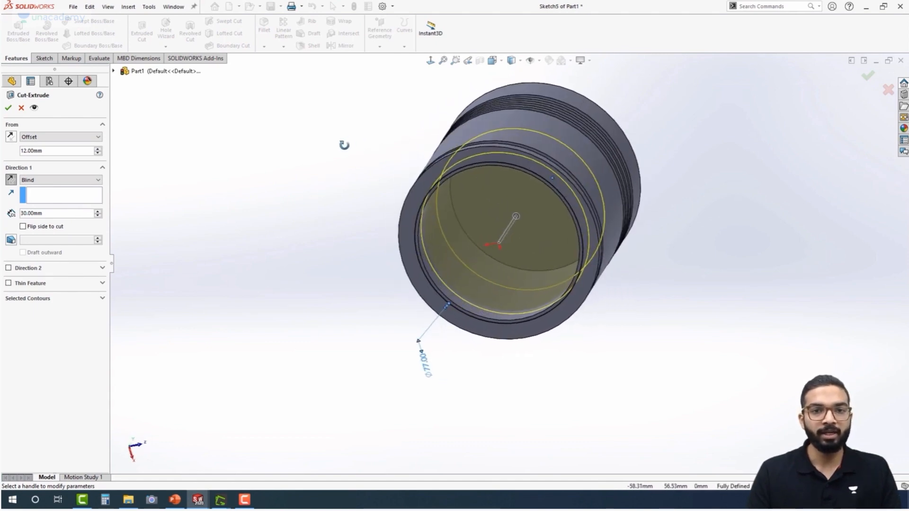
left_click(8, 108)
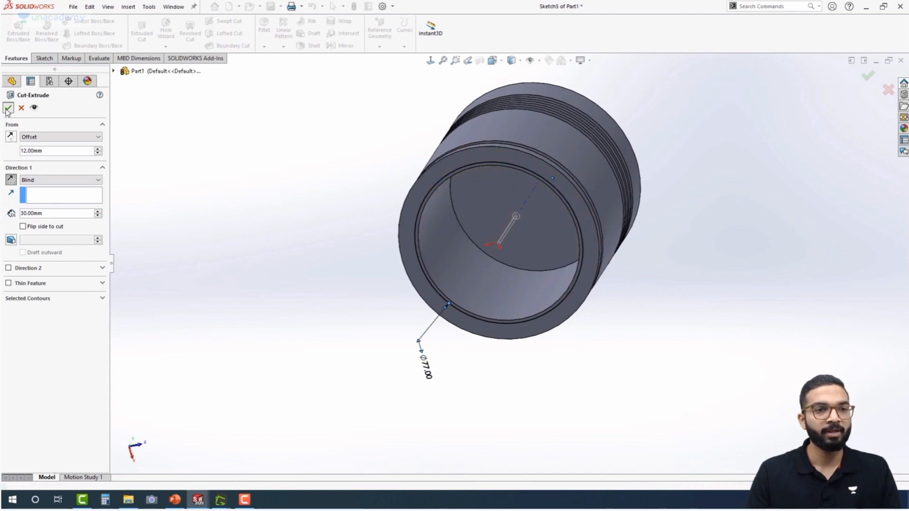
Start a new sketch on the Right Plane and view it face-on
middle_click_drag(277, 228, 260, 296)
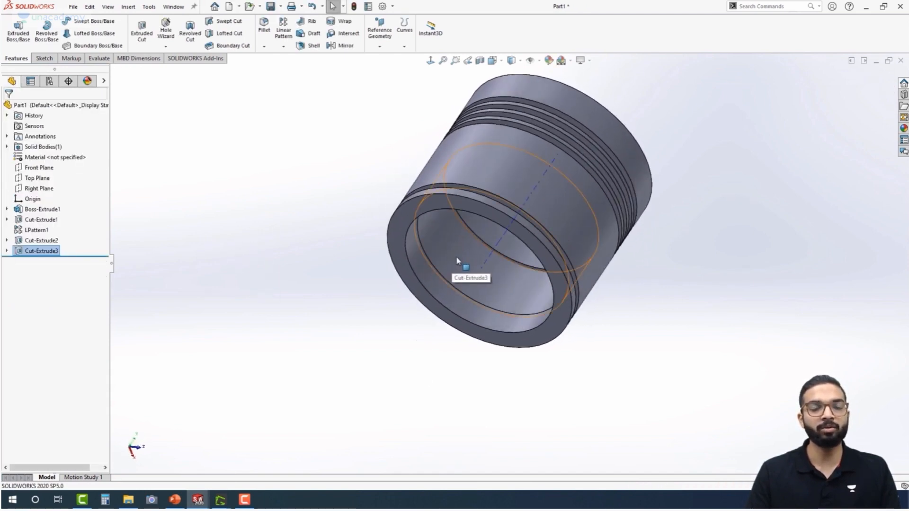
mouse_move(290, 209)
middle_mouse_down()
mouse_move(323, 259)
mouse_move(297, 245)
mouse_move(295, 207)
middle_mouse_up()
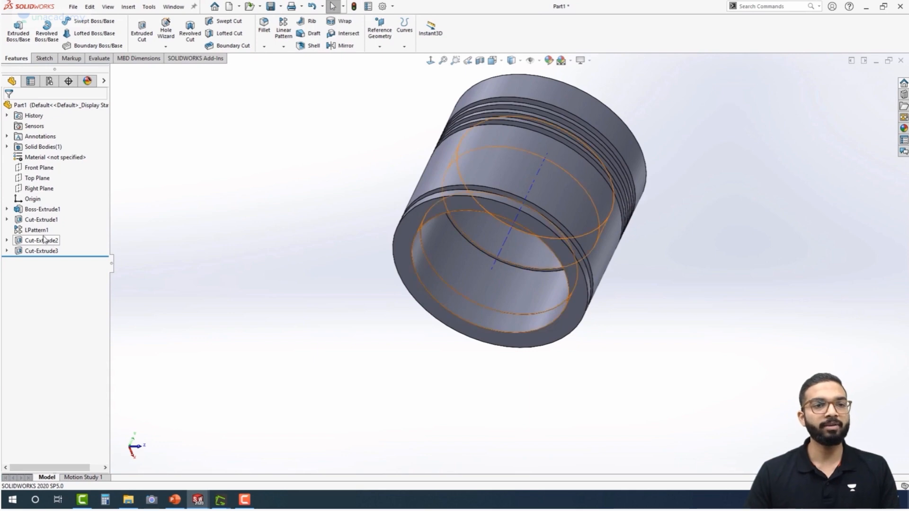
left_click(39, 188)
middle_click_drag(254, 245, 256, 341)
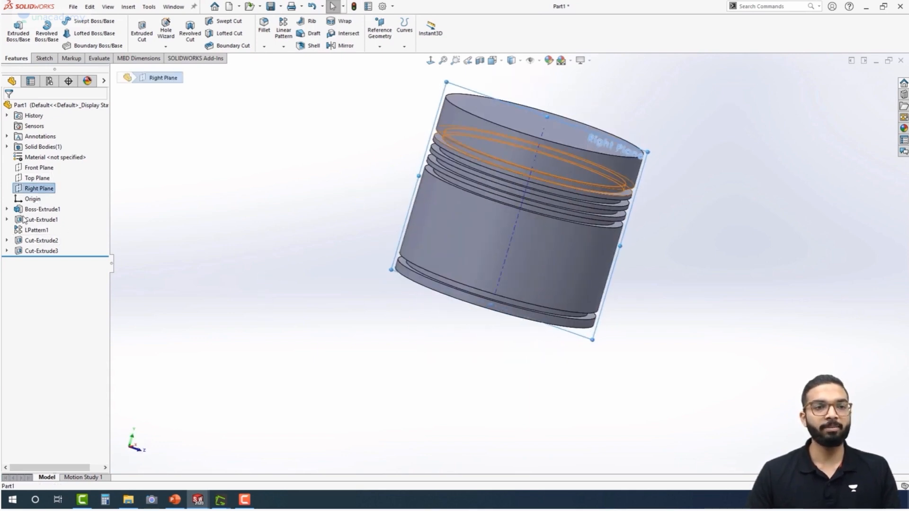
left_click(40, 189)
left_click(27, 176)
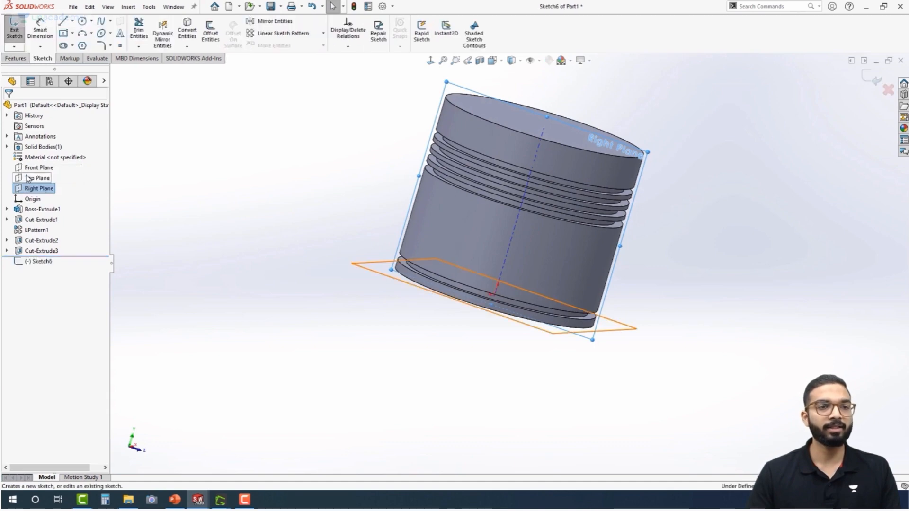
key("ctrl+8")
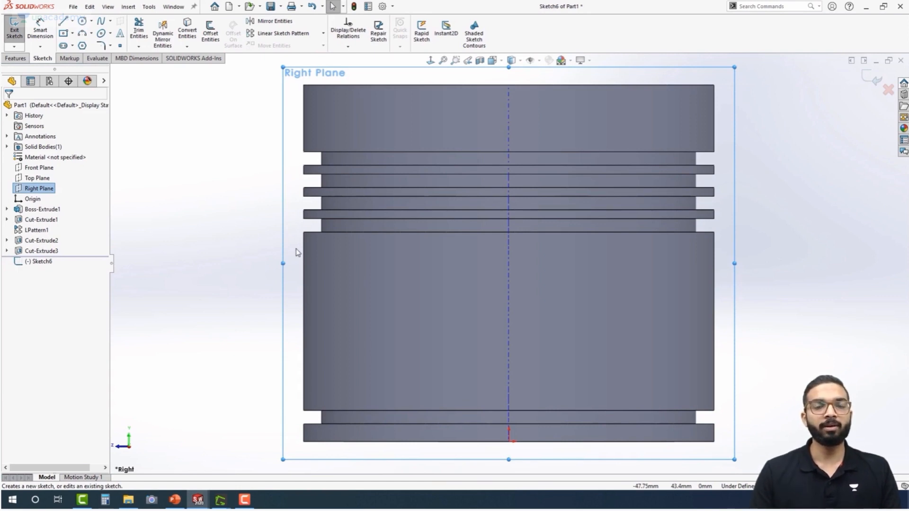
Hide the temporary axes and draw a circle about 32 mm in diameter centred on the piston's vertical axis, in the lower body
left_click(83, 21)
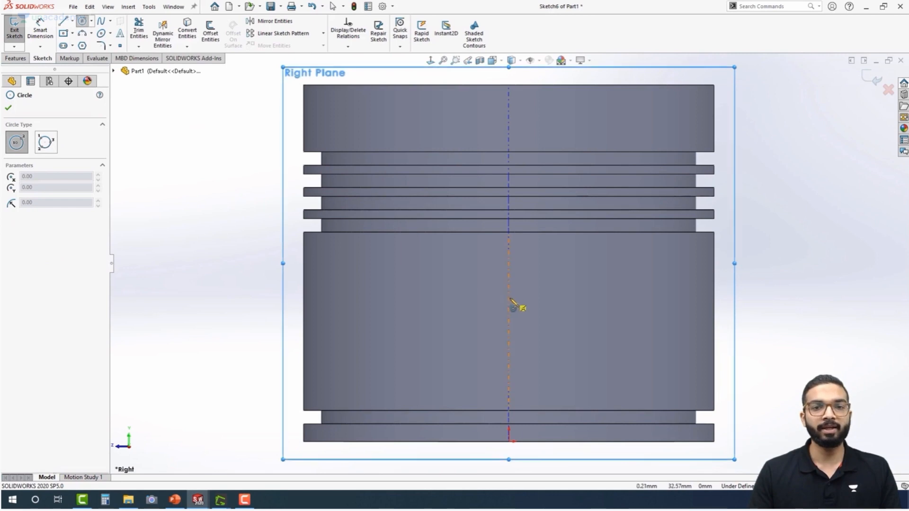
left_click(539, 61)
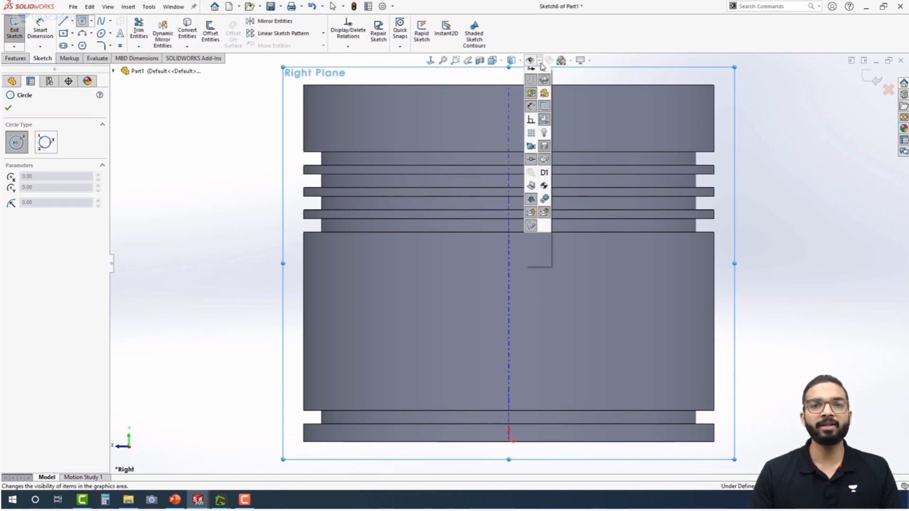
left_click(544, 89)
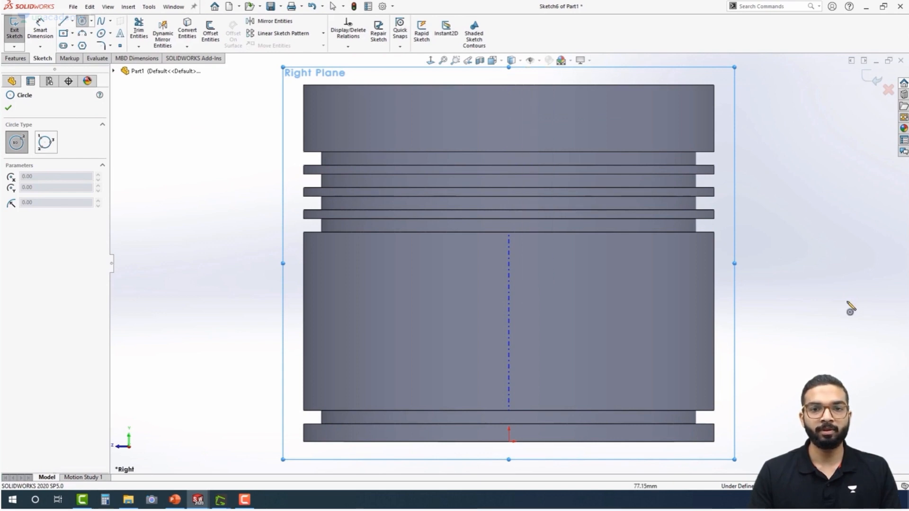
left_click(509, 324)
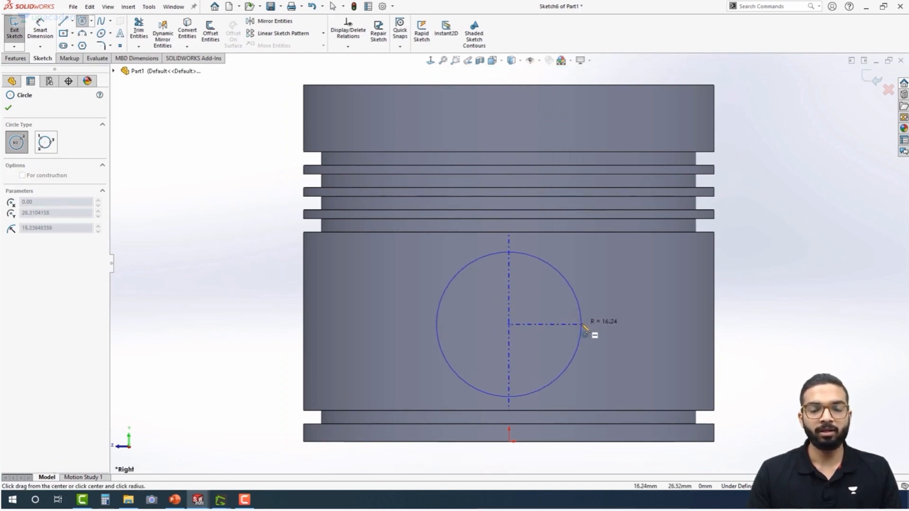
left_click(580, 332)
Dimension the circle's diameter to 39 mm
right_click_drag(792, 379, 786, 348)
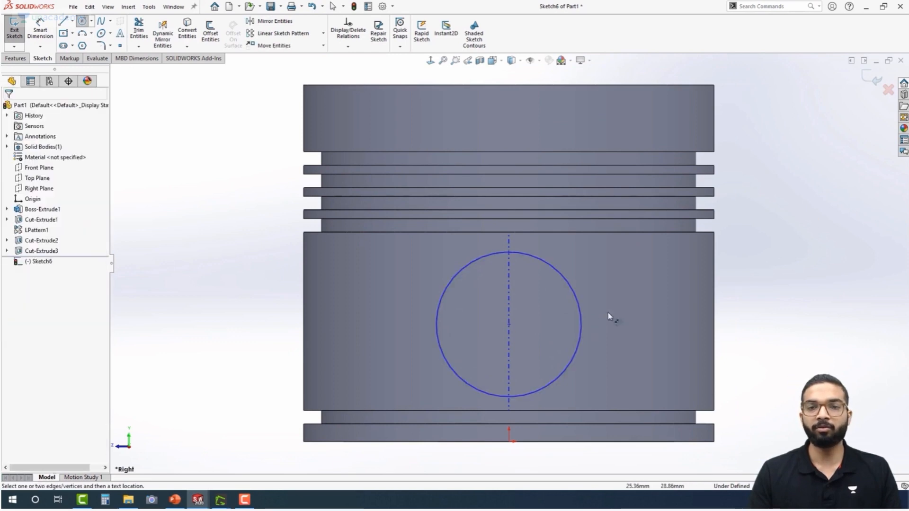
left_click(578, 307)
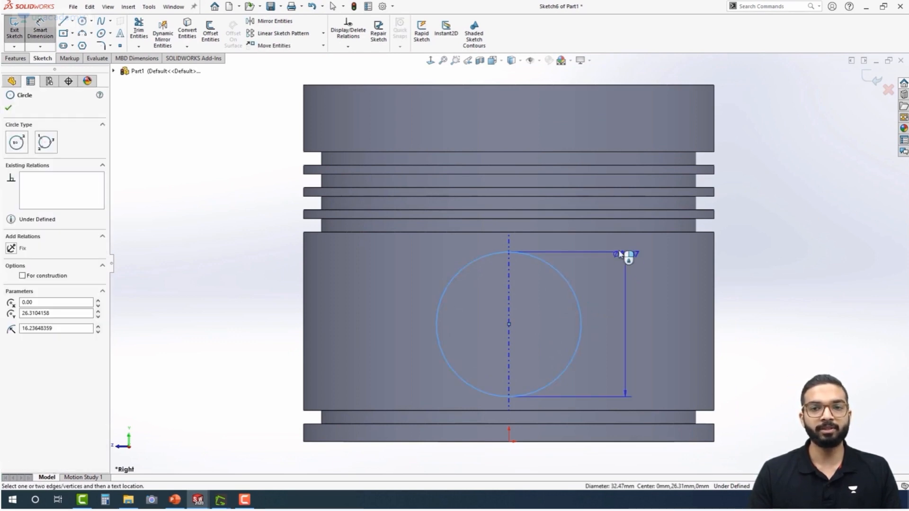
left_click(615, 254)
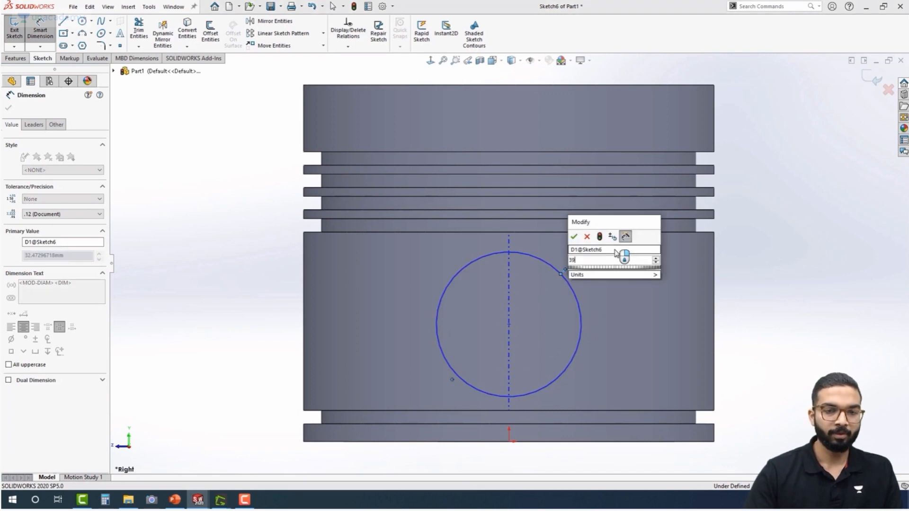
type("39")
key("Return")
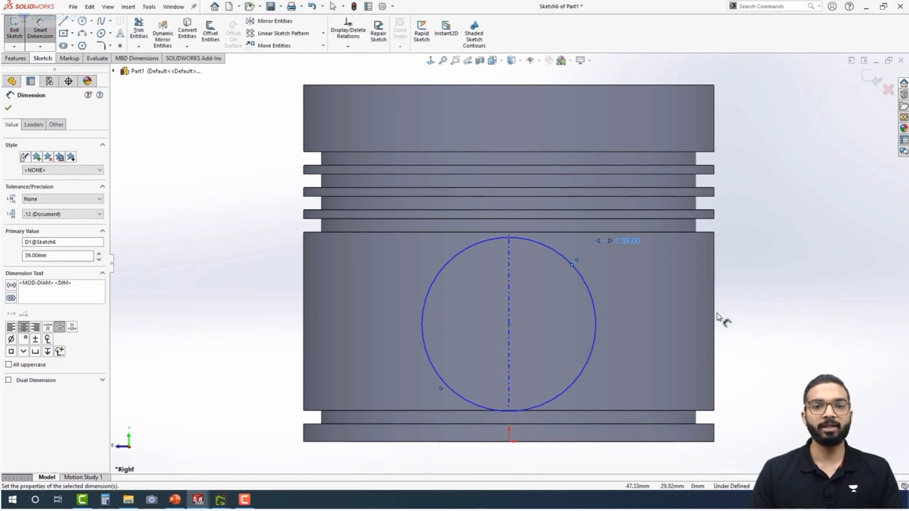
key("Escape")
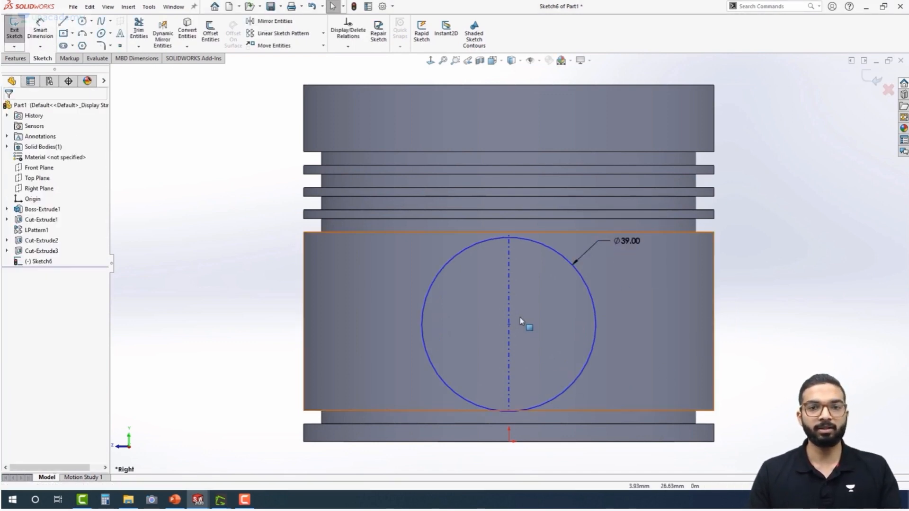
Add a vertical relation between the circle's centre and the origin
left_click(510, 326)
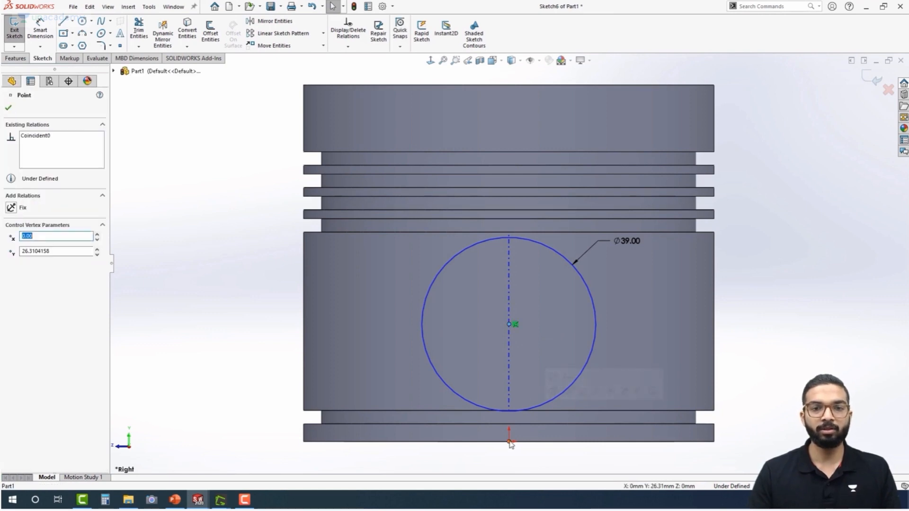
left_click(510, 442, "ctrl")
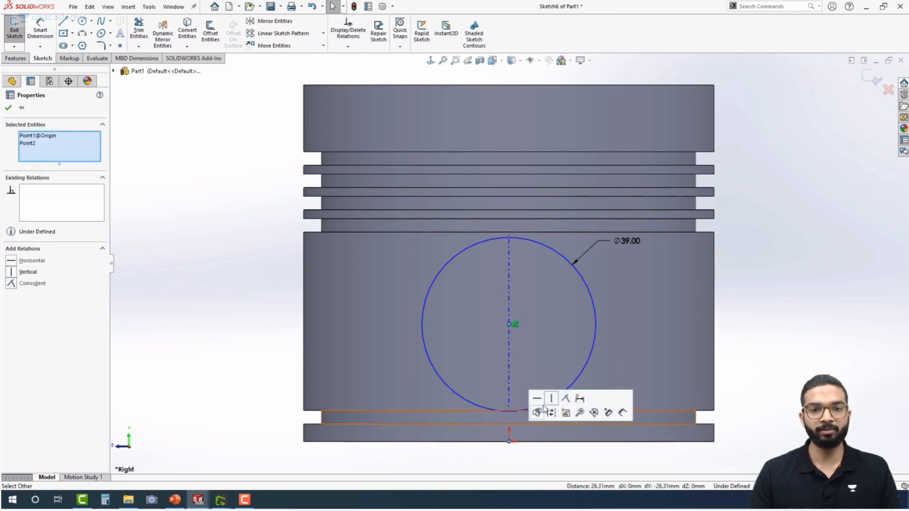
left_click(549, 400)
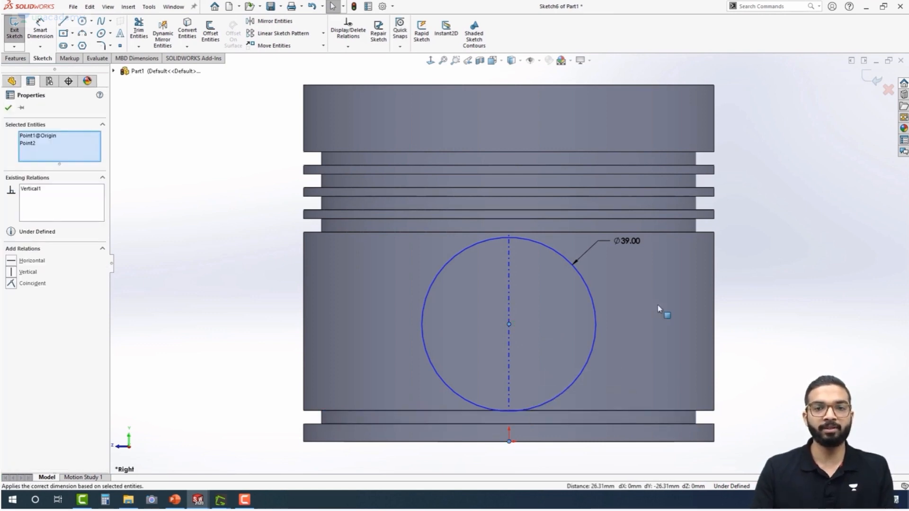
key("Escape")
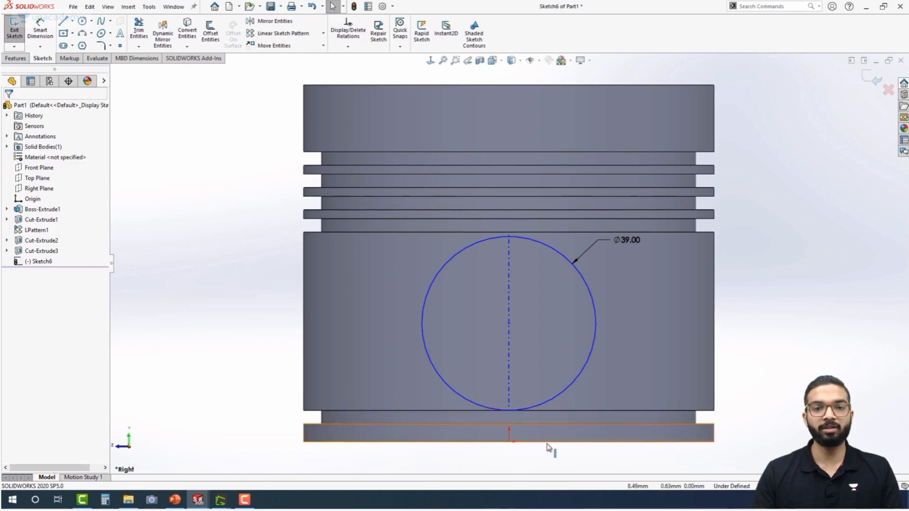
Dimension the height of the circle's centre above the origin to 27 mm
right_click_drag(781, 437, 785, 221)
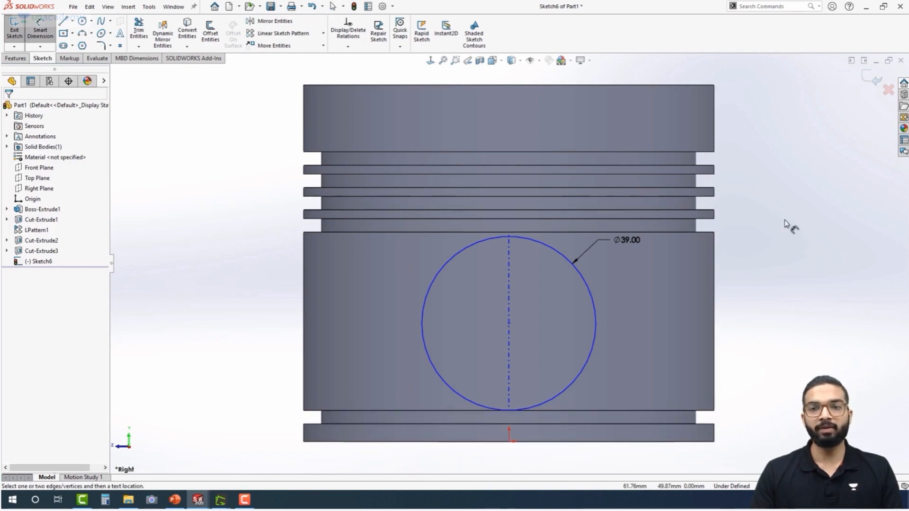
left_click(509, 324)
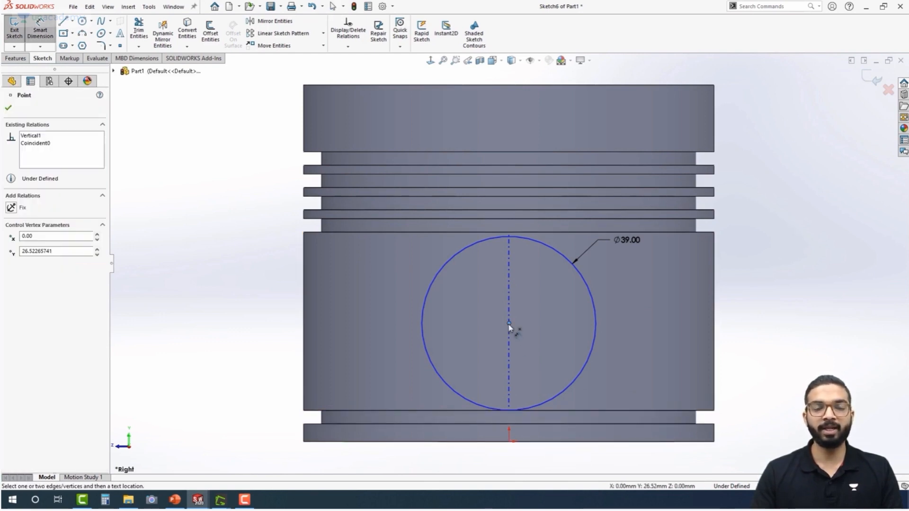
left_click(509, 442)
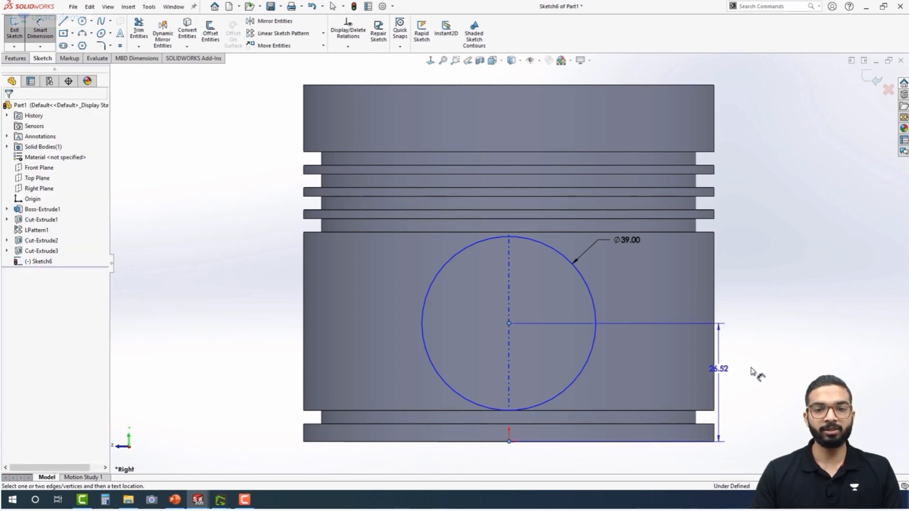
left_click(764, 383)
type("27")
key("Return")
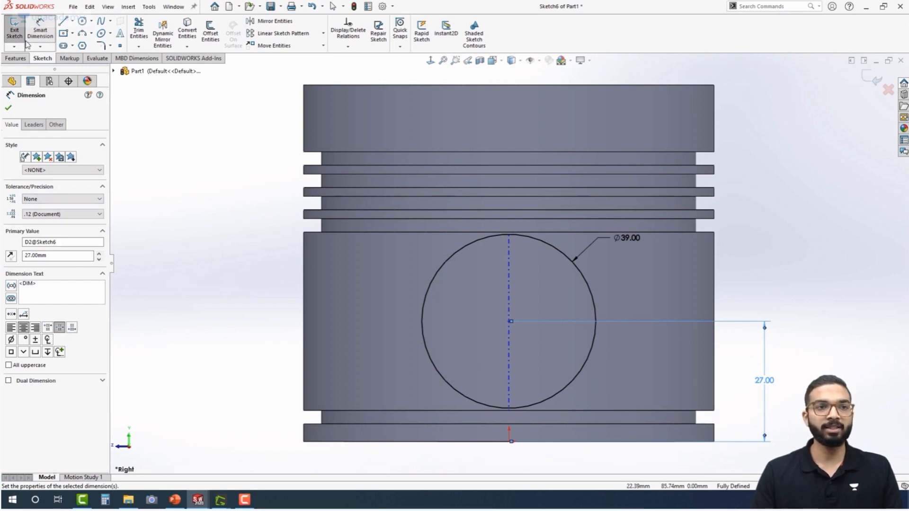
Extrude the 39 mm circle as a blind 30 mm boss with its start condition set to Offset
left_click(16, 58)
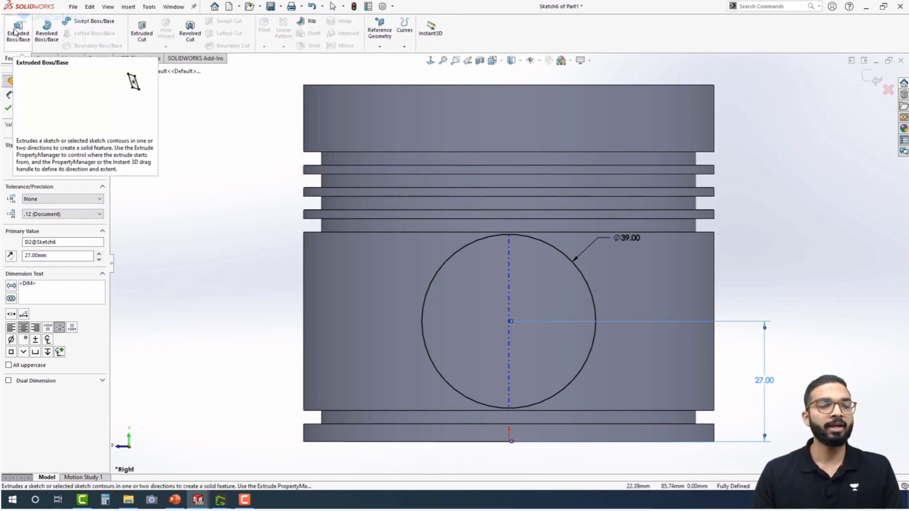
left_click(18, 30)
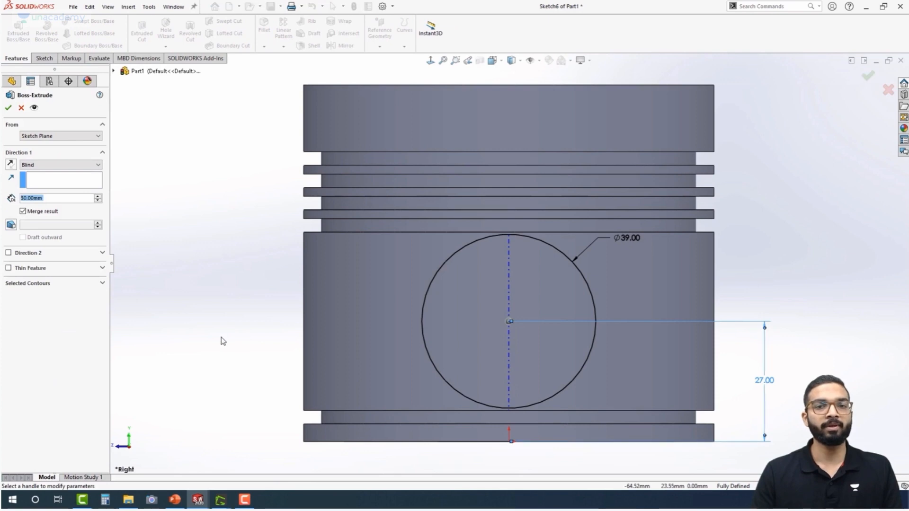
middle_click_drag(233, 312, 148, 326)
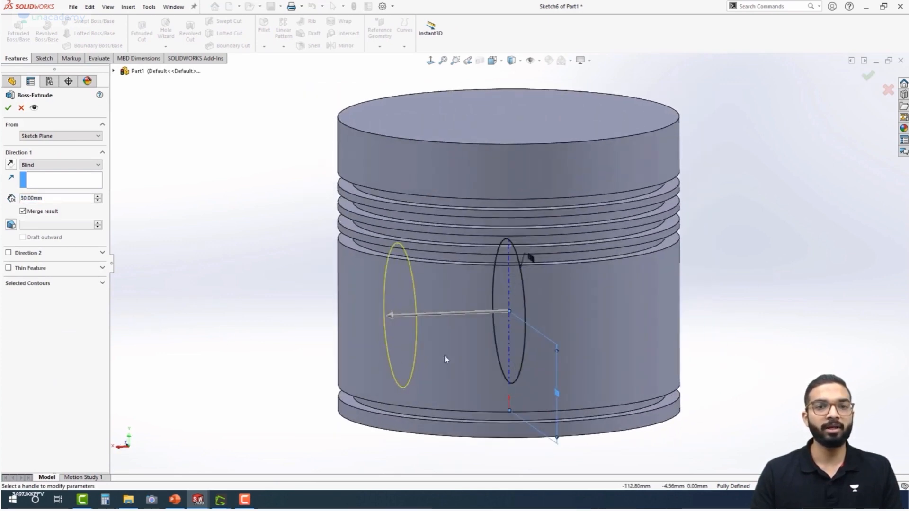
left_click(76, 135)
left_click(42, 168)
left_click(52, 138)
left_click(46, 164)
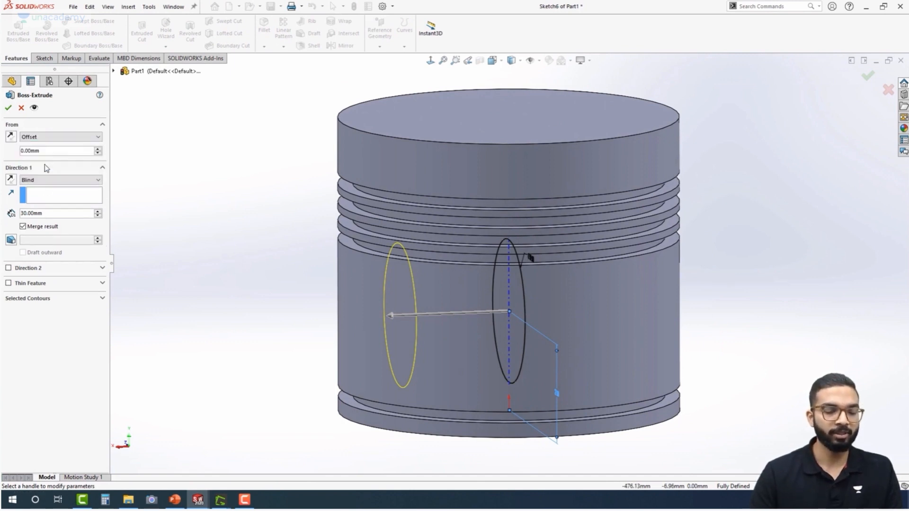
key("Return")
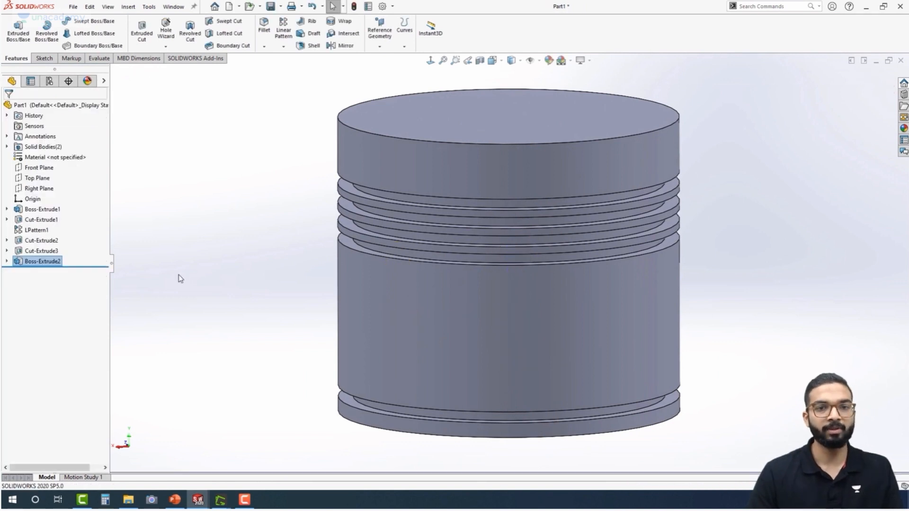
Edit the new boss extrusion so it starts at a 25 mm offset from the sketch plane
left_click(42, 261)
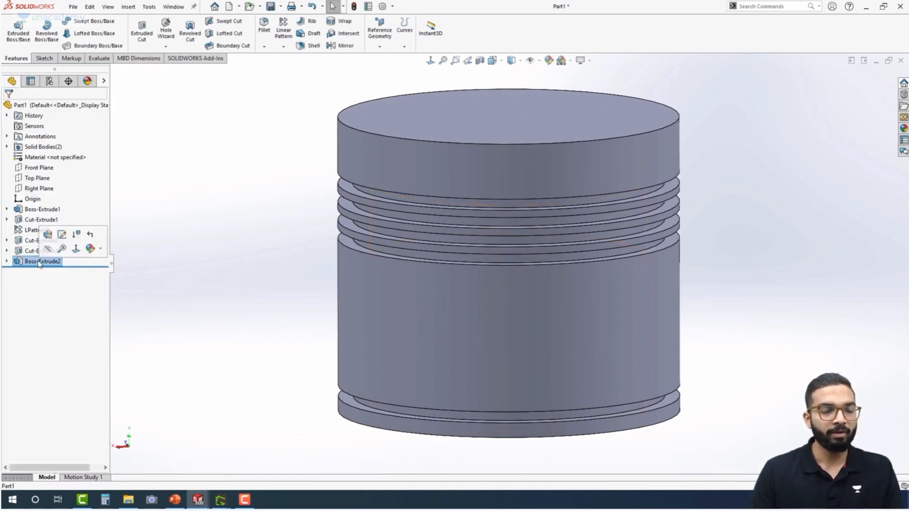
left_click(48, 235)
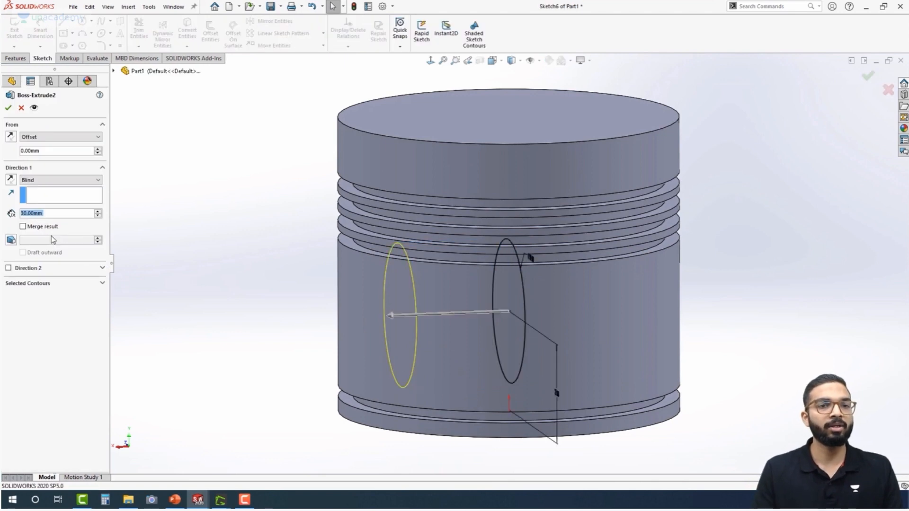
middle_click_drag(192, 297, 184, 260)
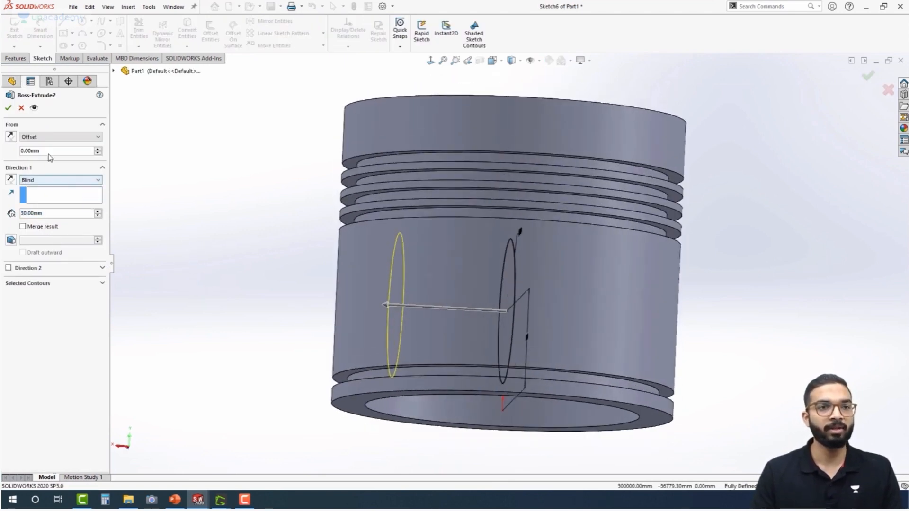
type("25")
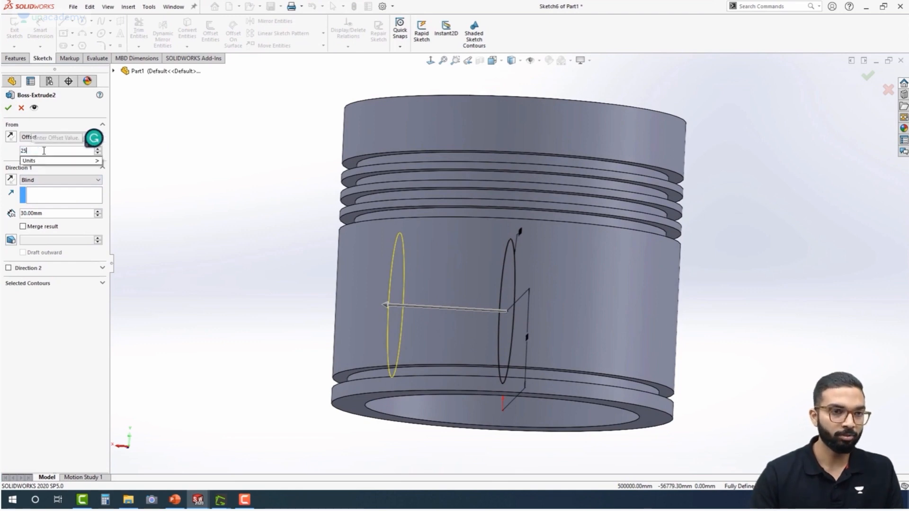
key("Return")
middle_click_drag(265, 254, 270, 272)
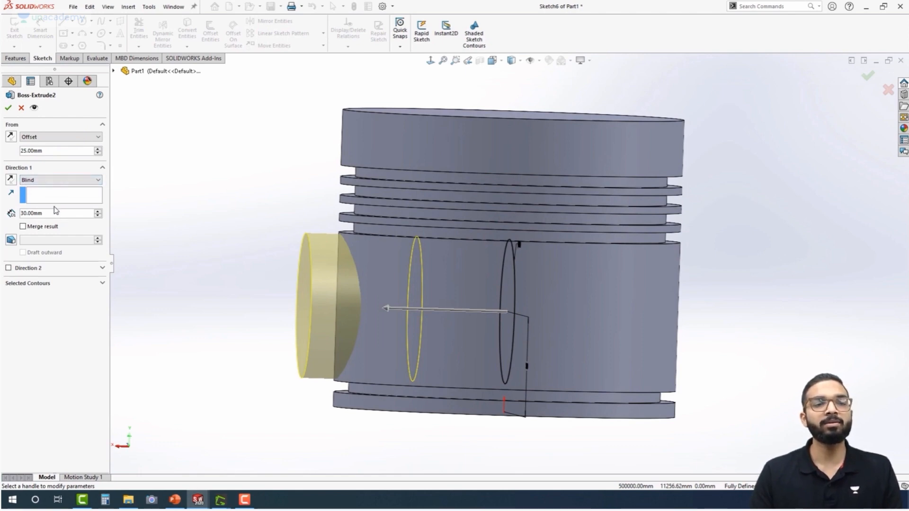
middle_click_drag(237, 256, 218, 253)
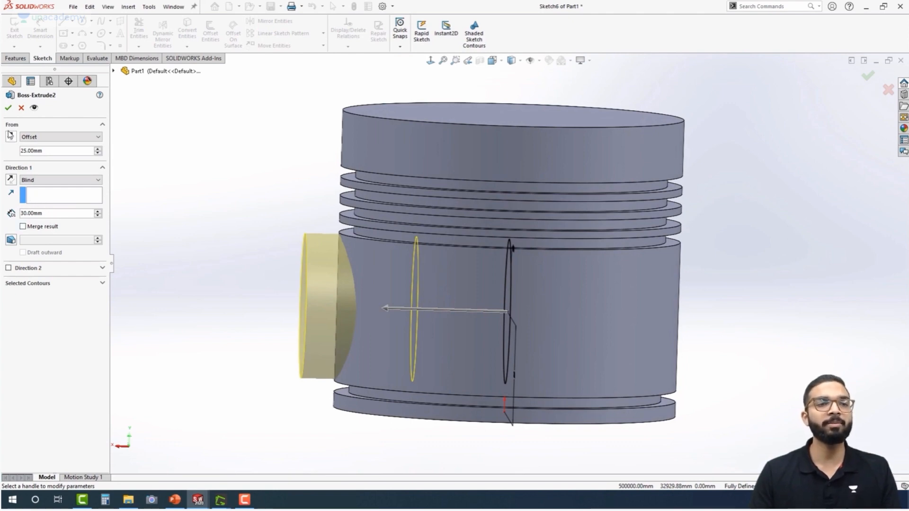
left_click(8, 109)
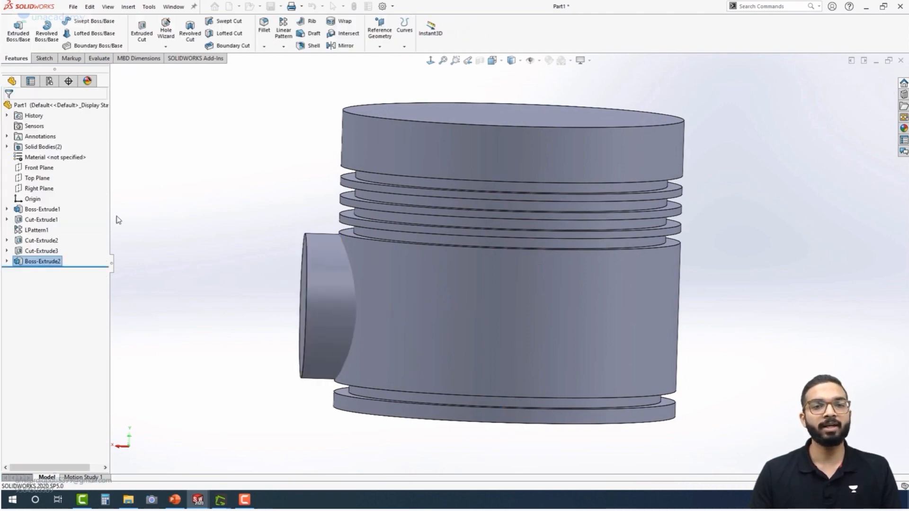
mouse_move(243, 283)
middle_mouse_down()
mouse_move(230, 227)
mouse_move(274, 252)
mouse_move(241, 252)
mouse_move(265, 290)
mouse_move(241, 270)
middle_mouse_up()
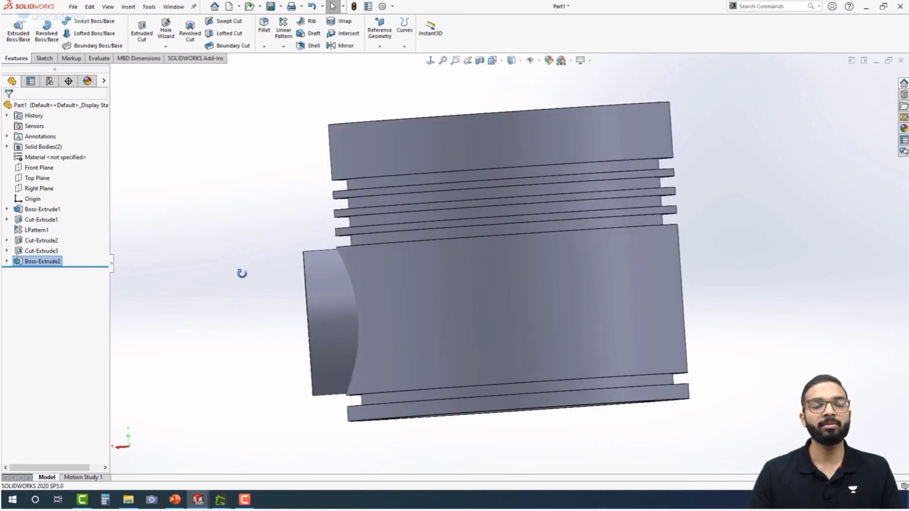
On the Right Plane, sketch a circle of about 11.3 mm radius centred on the side boss
middle_click_drag(243, 279, 294, 290)
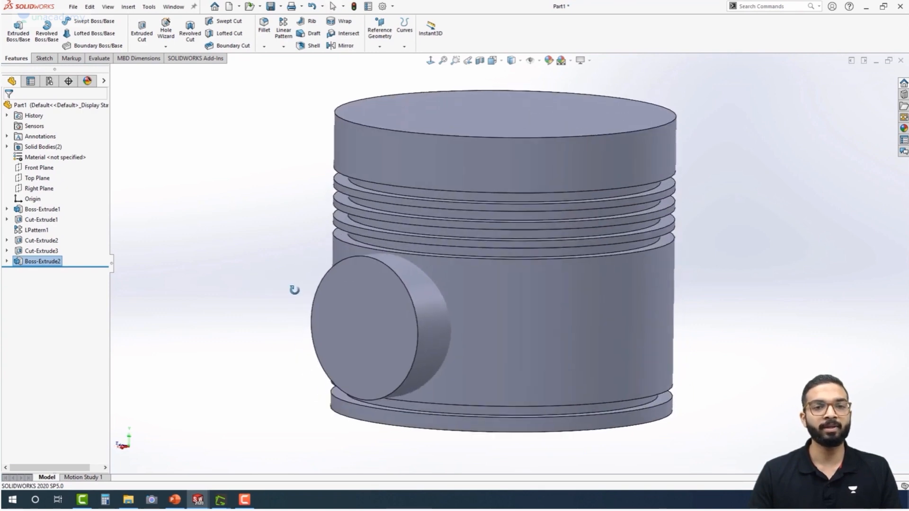
left_click(359, 321)
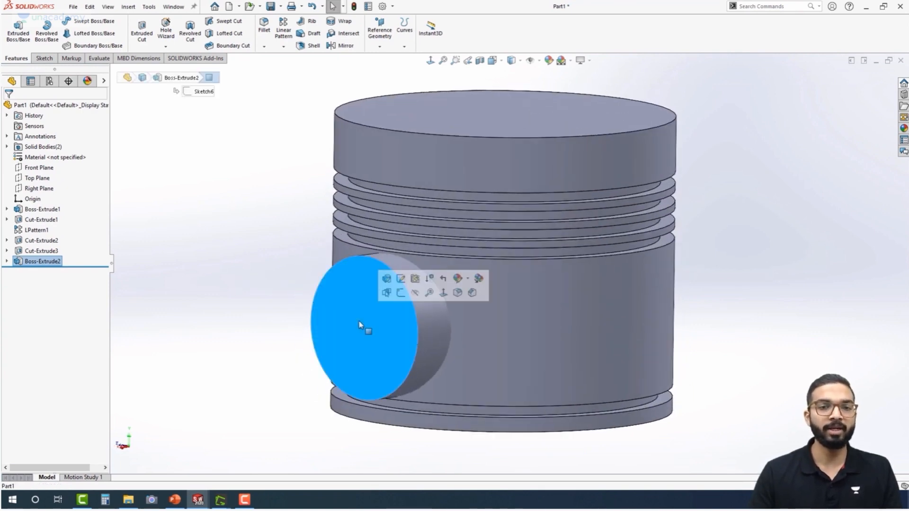
left_click(232, 260)
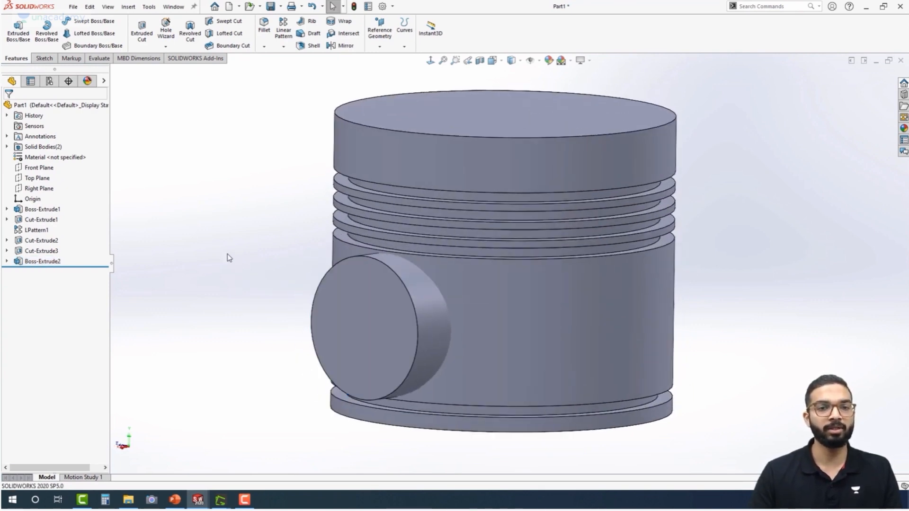
left_click(34, 189)
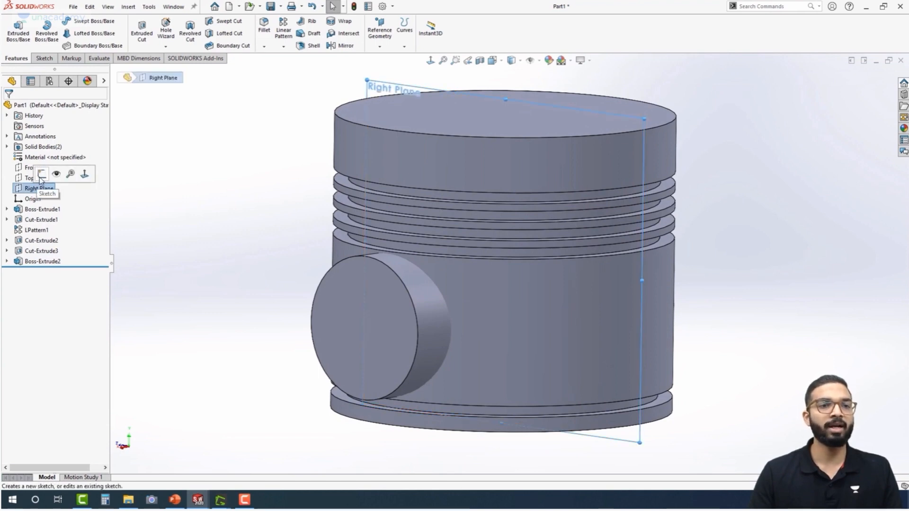
left_click(46, 174)
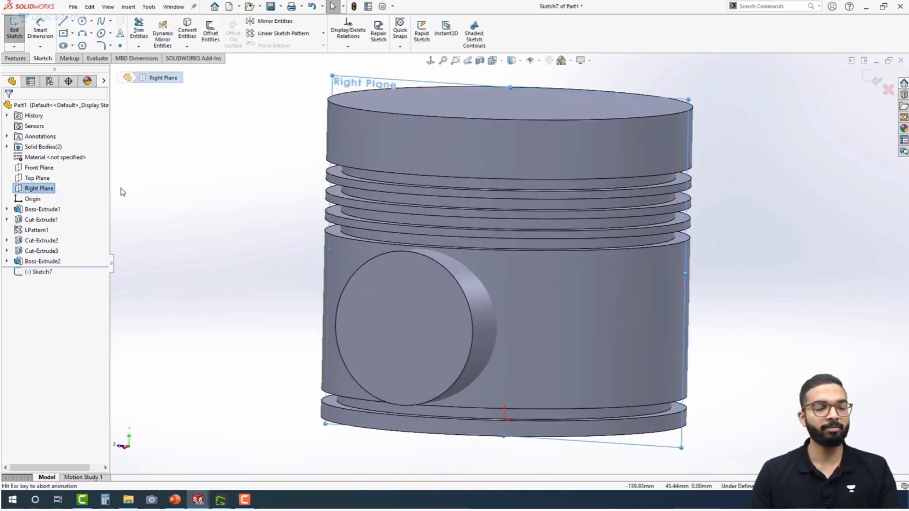
left_click(82, 21)
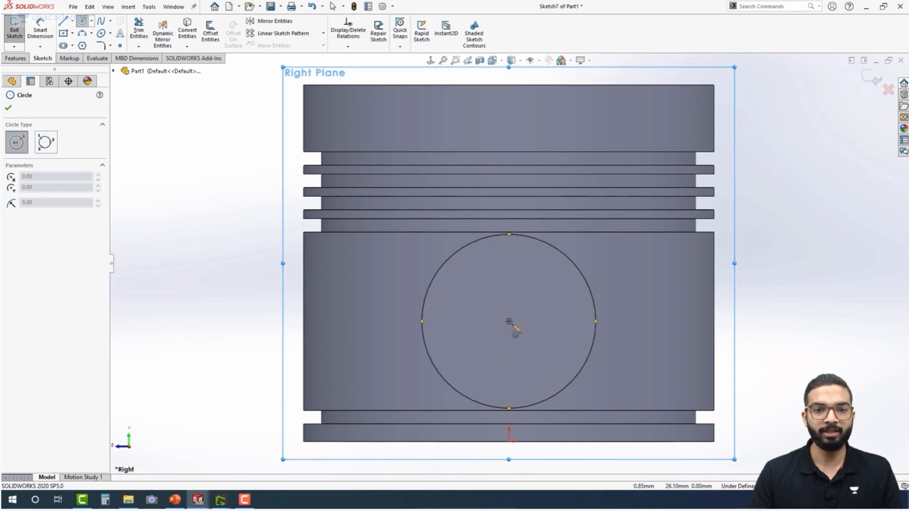
left_click(509, 321)
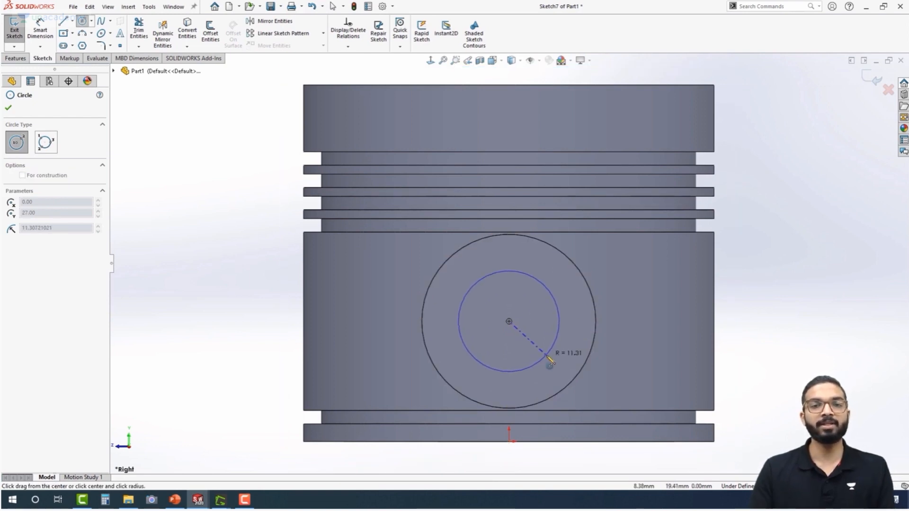
left_click(547, 356)
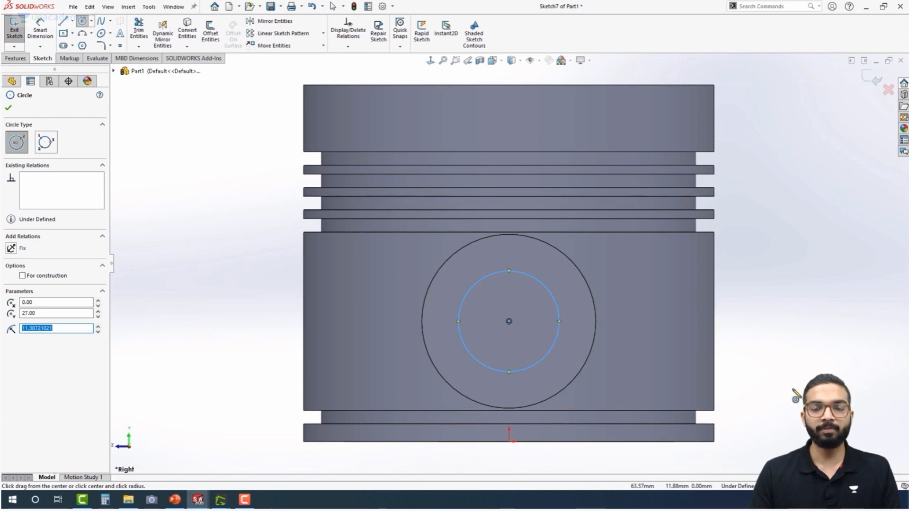
Dimension the new circle's diameter to 22 mm
right_click_drag(793, 391, 796, 227)
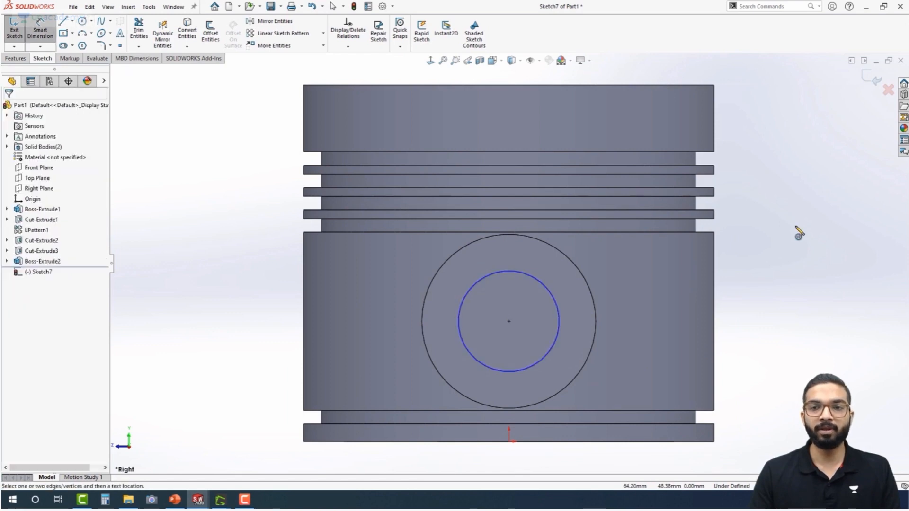
left_click(555, 298)
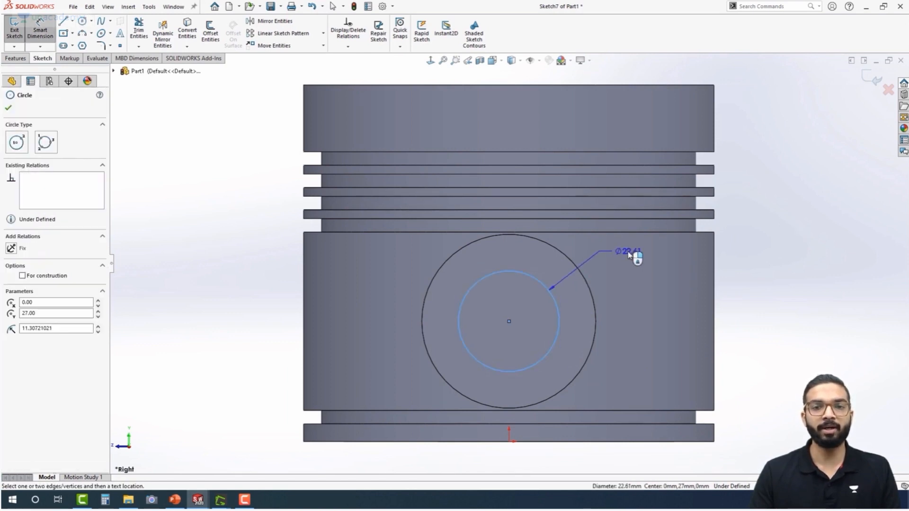
left_click(629, 254)
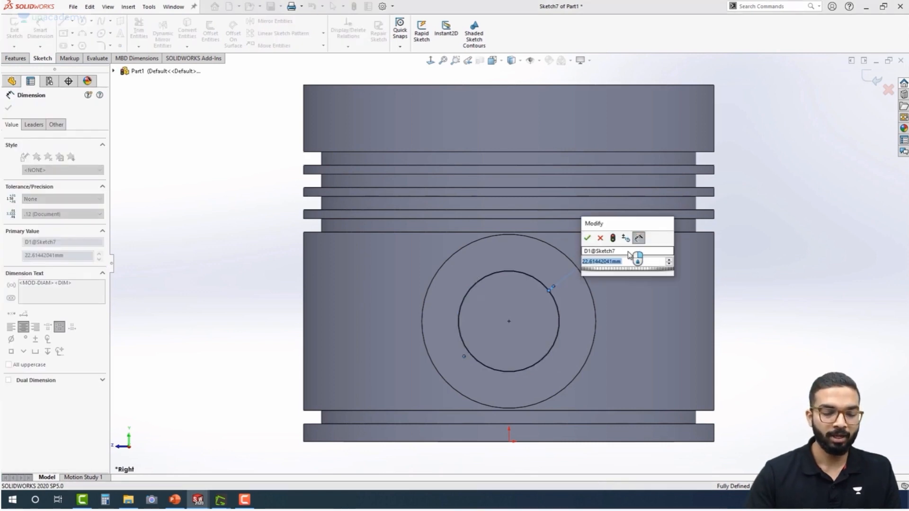
type("22")
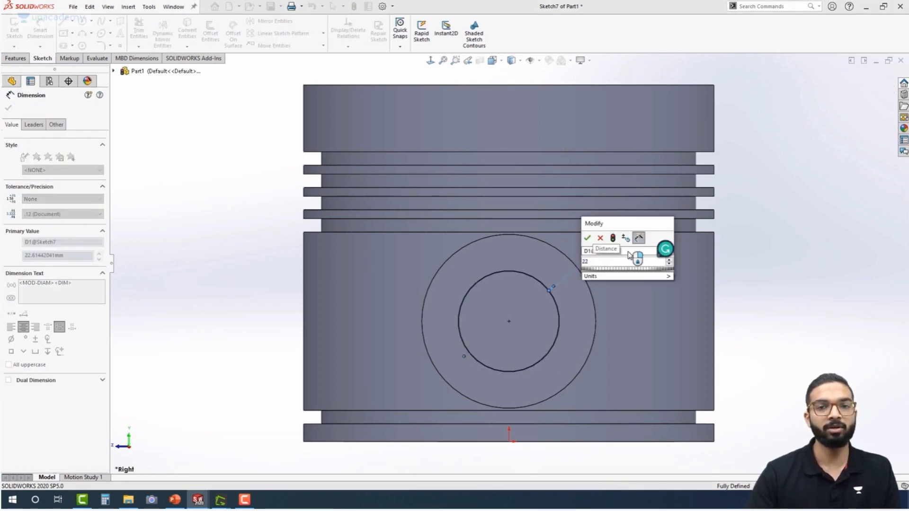
key("Return")
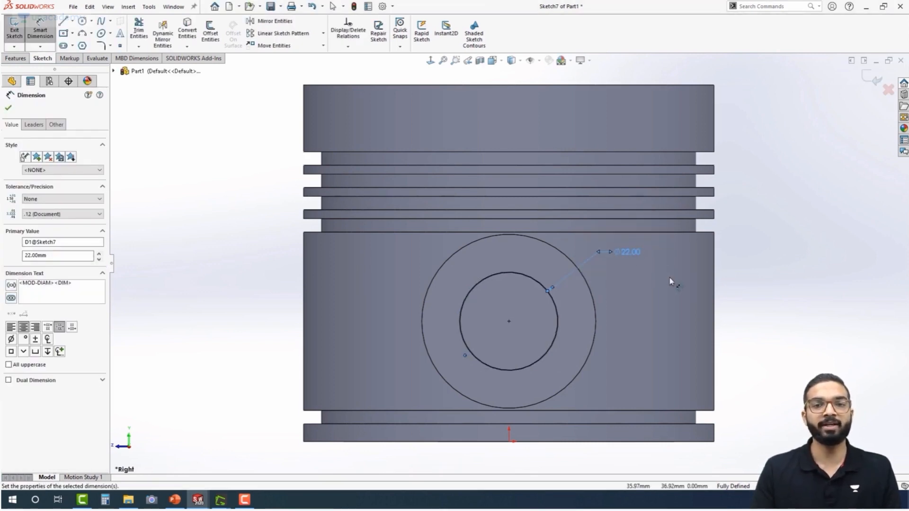
Extrude-cut the 22 mm circle Through All in the reversed direction, out through the side boss
left_click(23, 60)
left_click(142, 29)
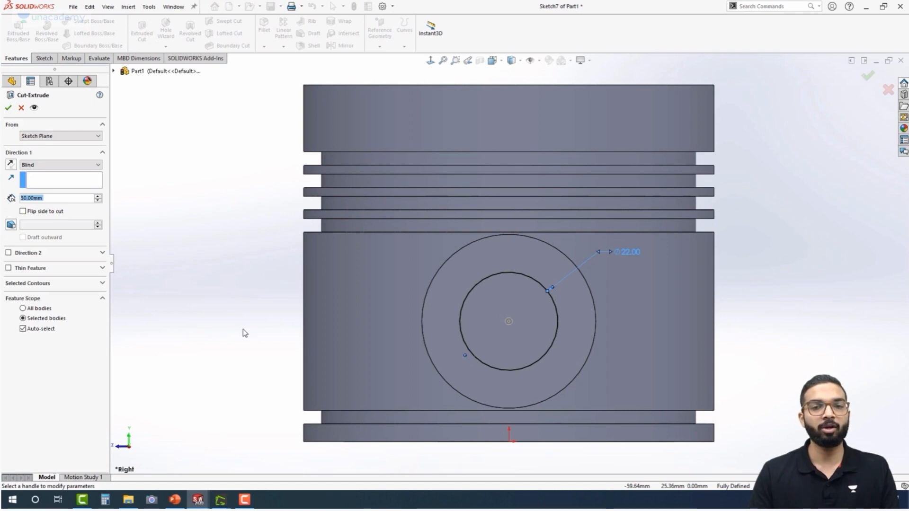
left_click(10, 165)
left_click(50, 165)
left_click(51, 182)
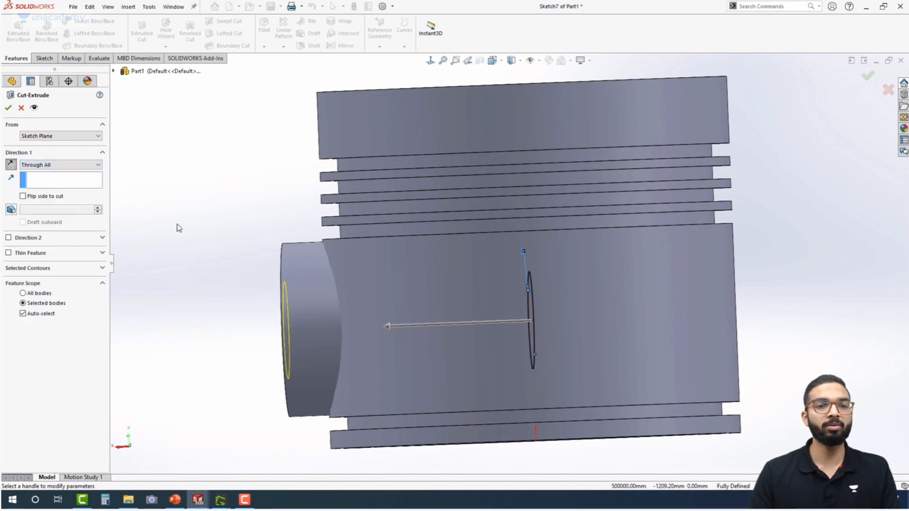
left_click(13, 109)
Start a new sketch on the Front Plane
middle_click_drag(237, 284, 254, 311)
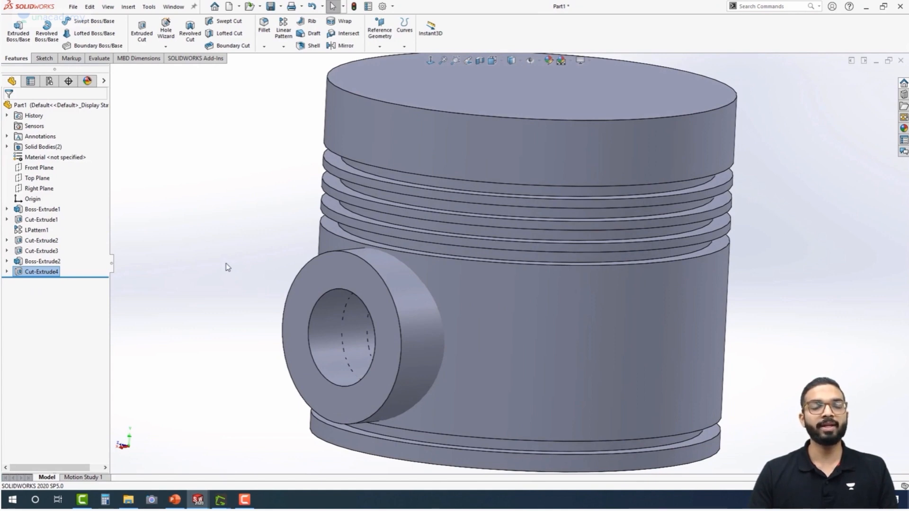
middle_click_drag(225, 298, 155, 258)
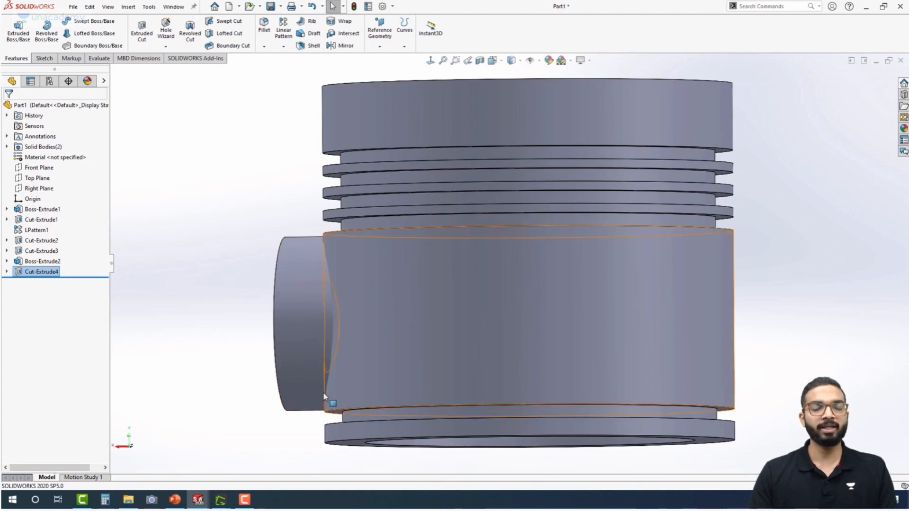
middle_click_drag(365, 346, 365, 305)
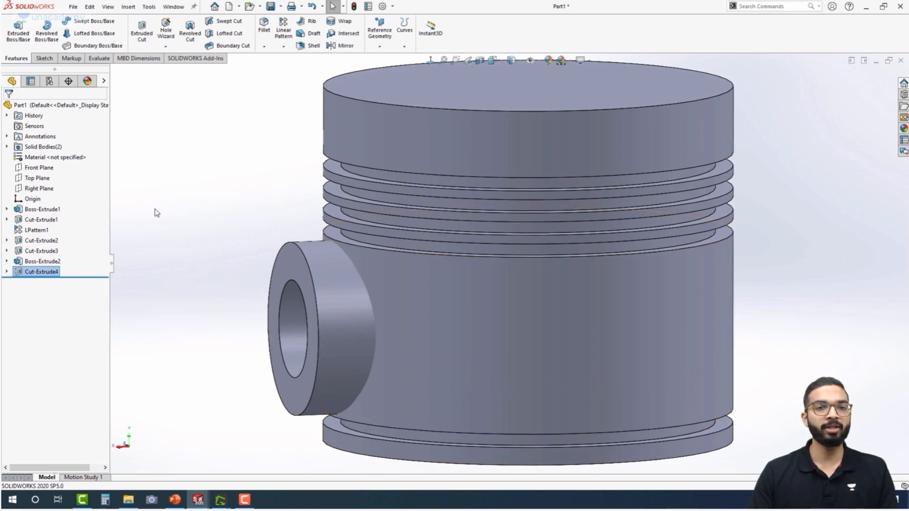
left_click(31, 170)
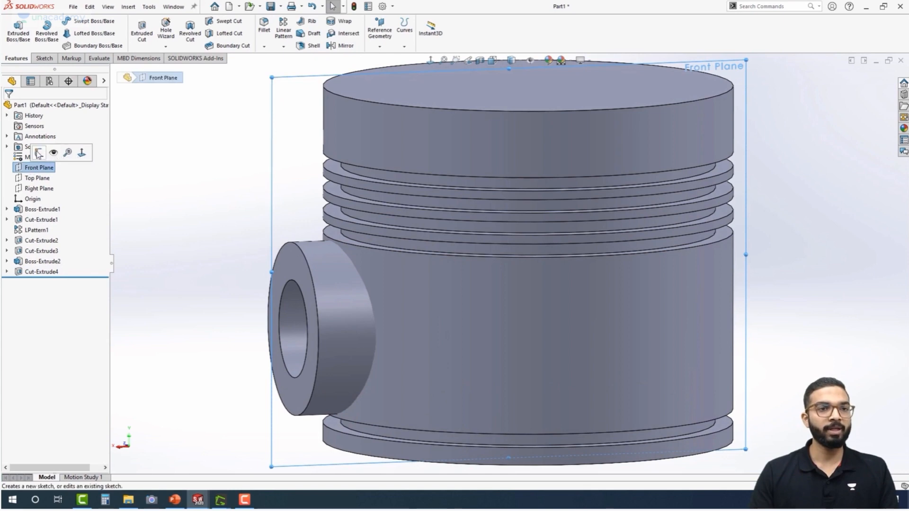
left_click(39, 153)
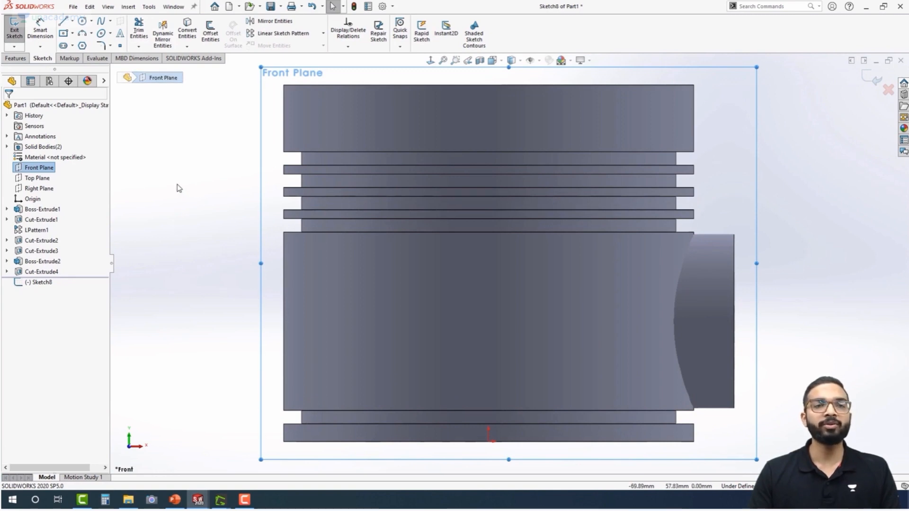
Try to offset the curved edge where the side boss meets the piston body
left_click(211, 33)
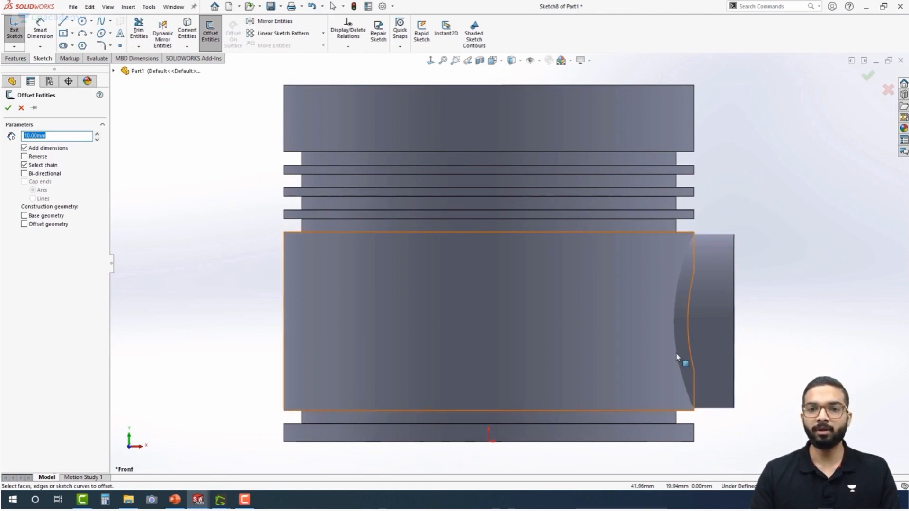
scroll(688, 319, "down", 3)
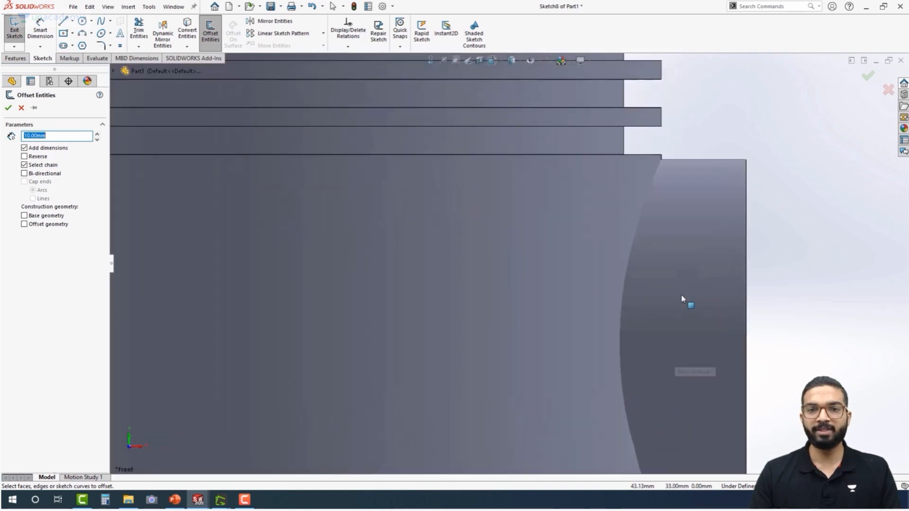
left_click(631, 255)
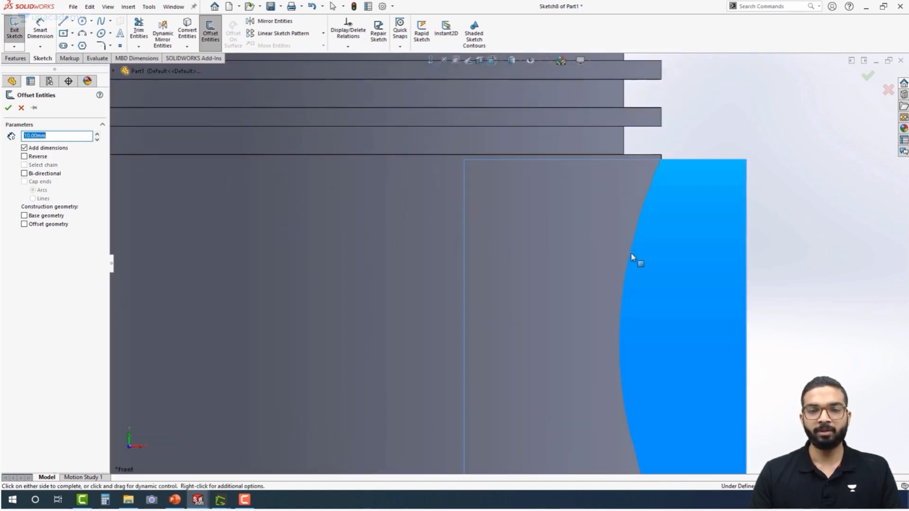
left_click(600, 252)
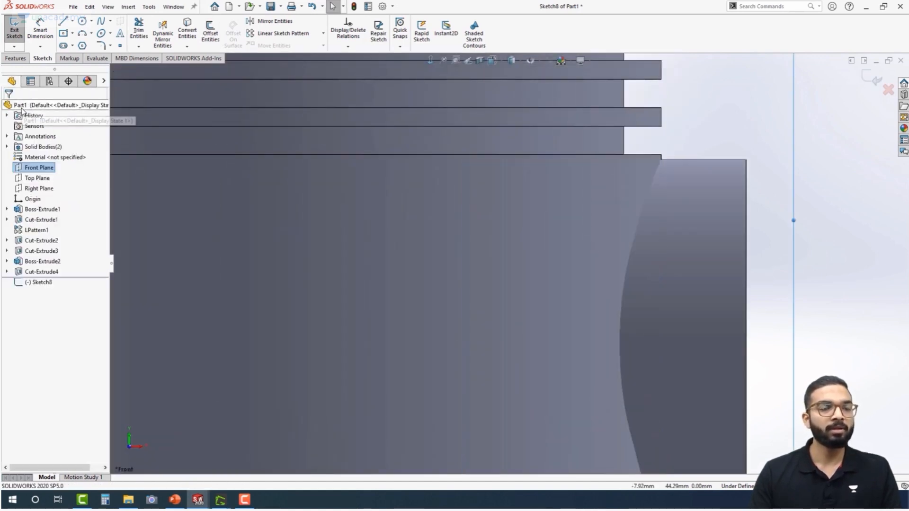
Try to convert the curved boss-to-body intersection edge into sketch geometry, clearing the wrongly picked faces
scroll(600, 252, "up", 3)
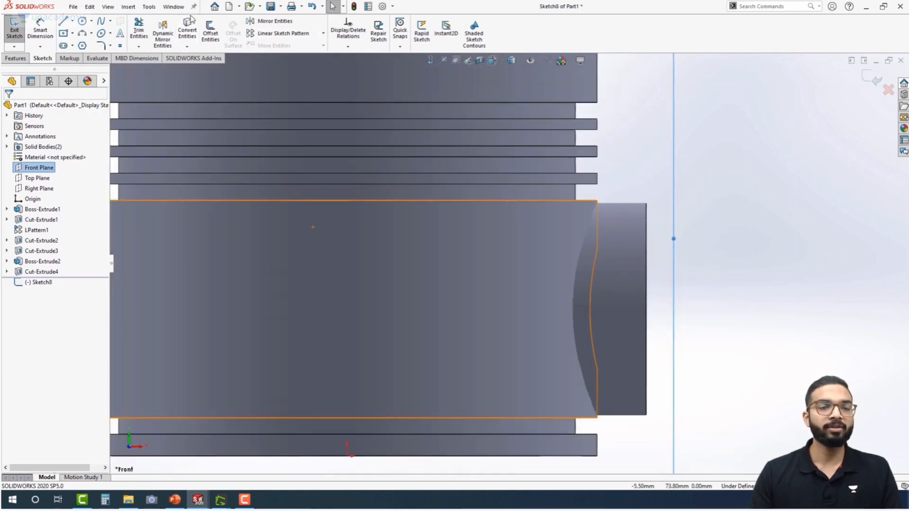
left_click(188, 31)
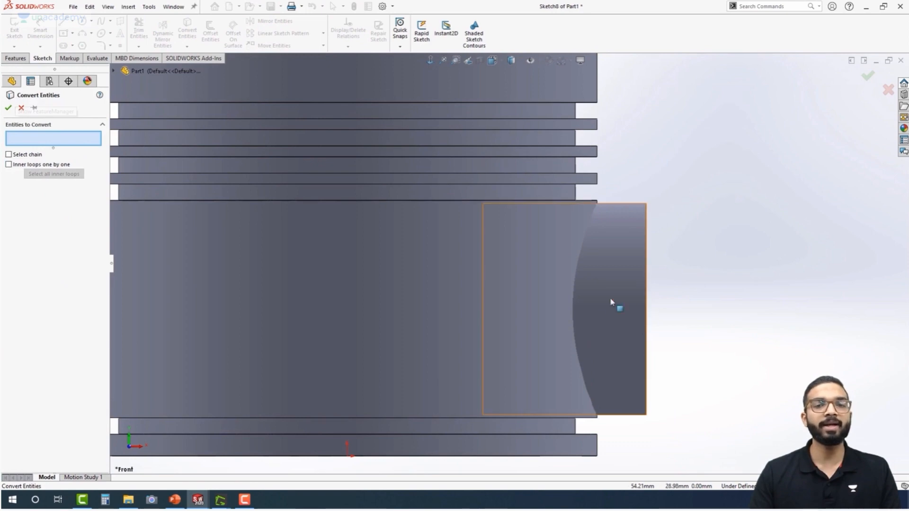
scroll(595, 260, "down", 3)
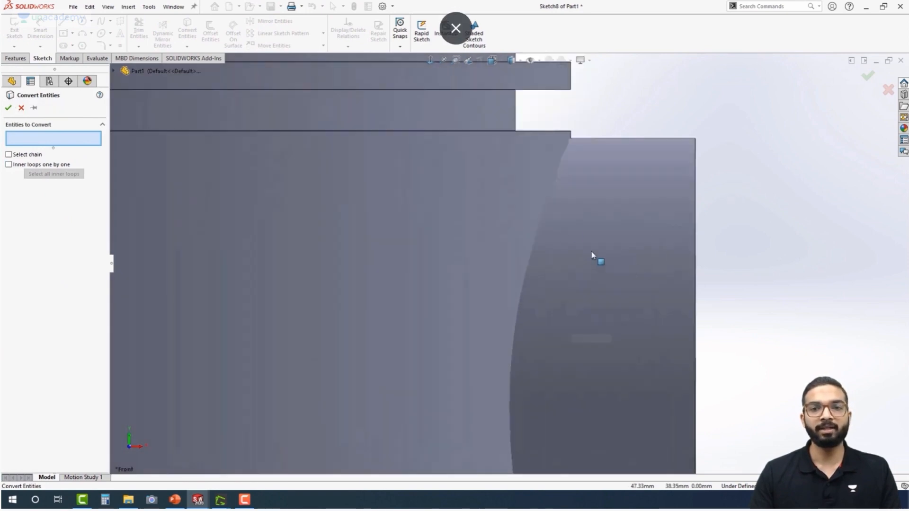
left_click(547, 206)
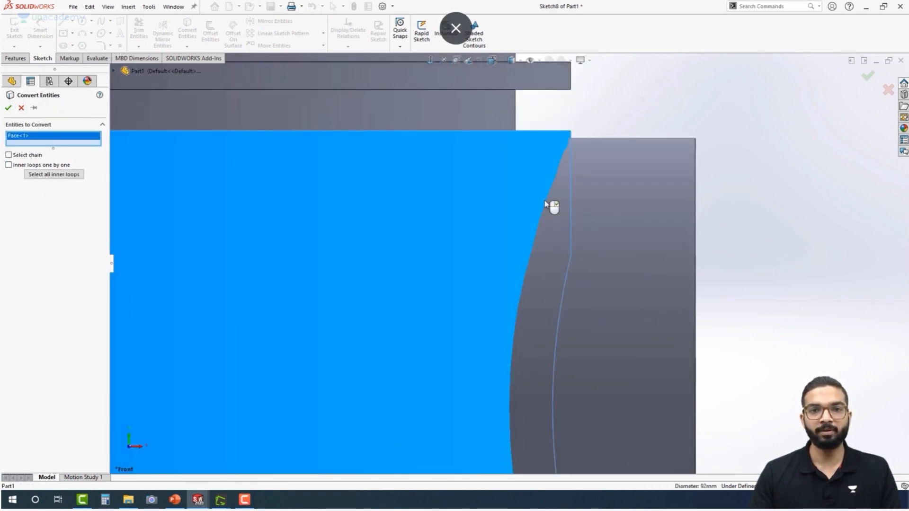
right_click(44, 141)
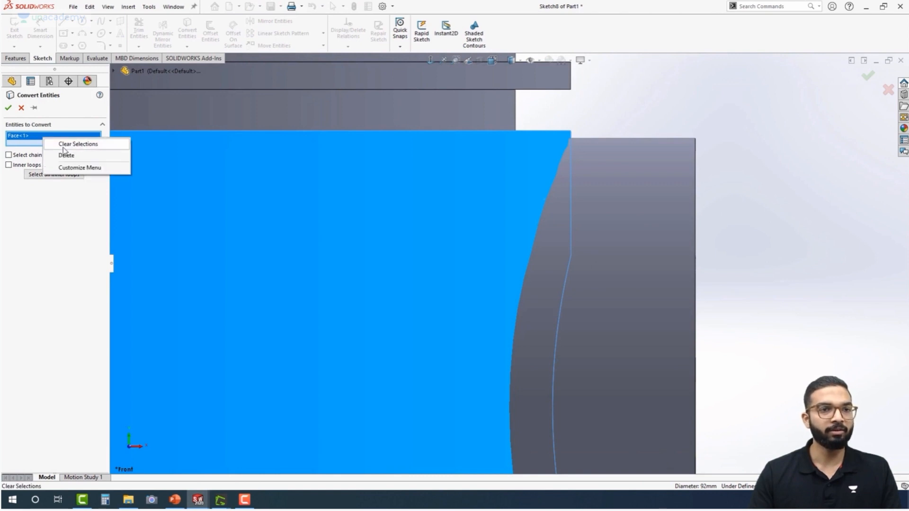
left_click(64, 146)
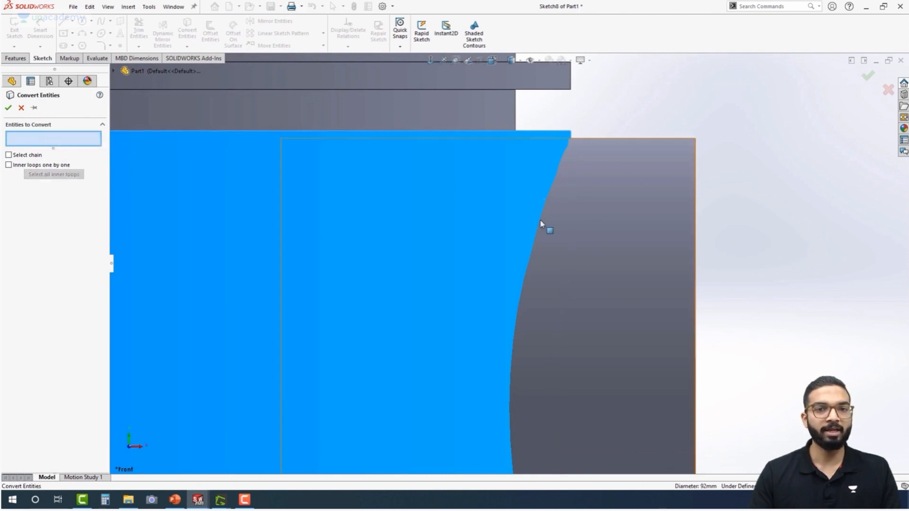
left_click(530, 268)
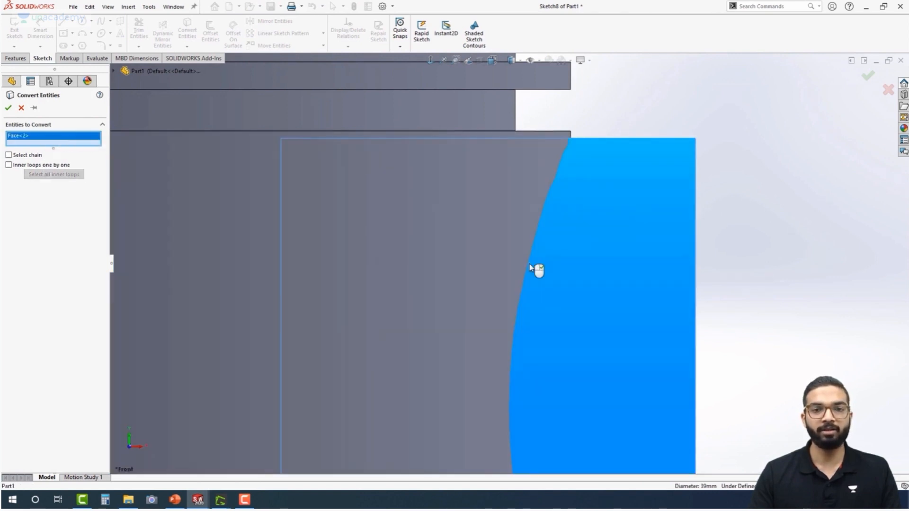
left_click(530, 268)
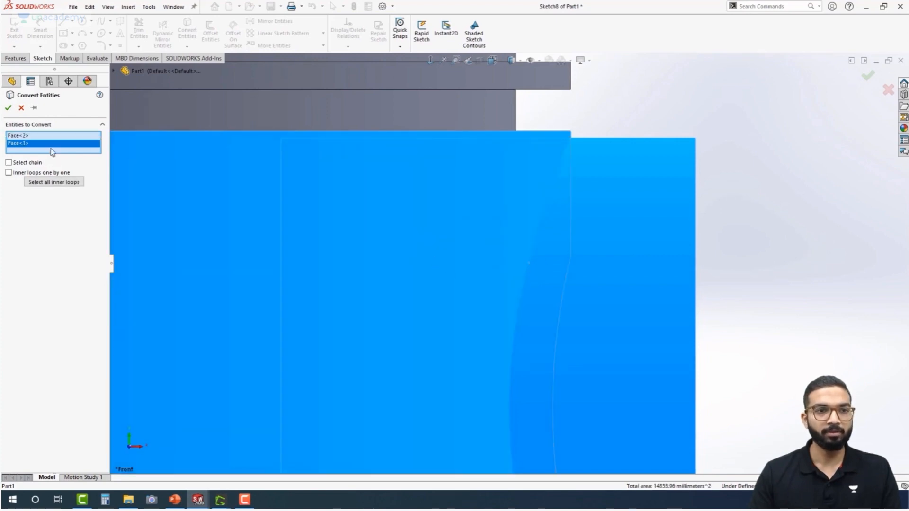
right_click(52, 148)
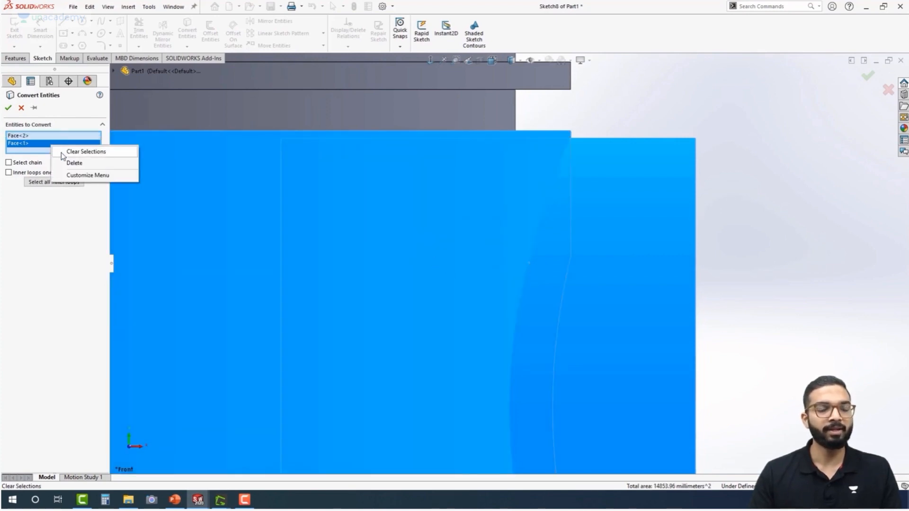
left_click(61, 152)
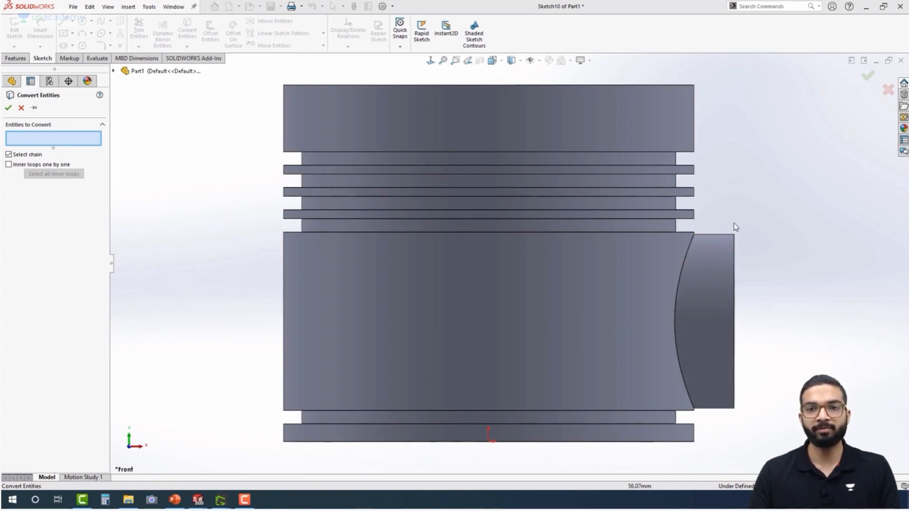
Convert the side boss's upper and lower silhouette edges, outer end edge and curved boss-to-body intersection edge into sketch geometry
left_click(720, 235)
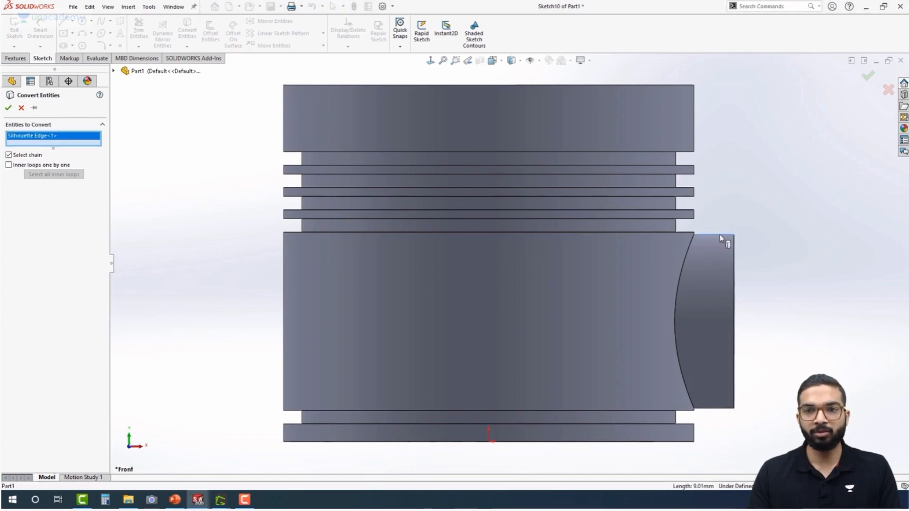
left_click(736, 325)
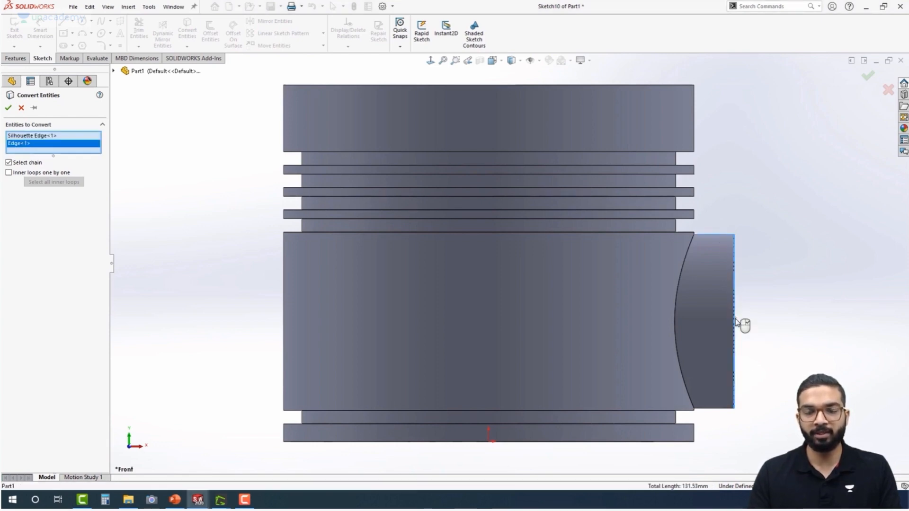
left_click(722, 409)
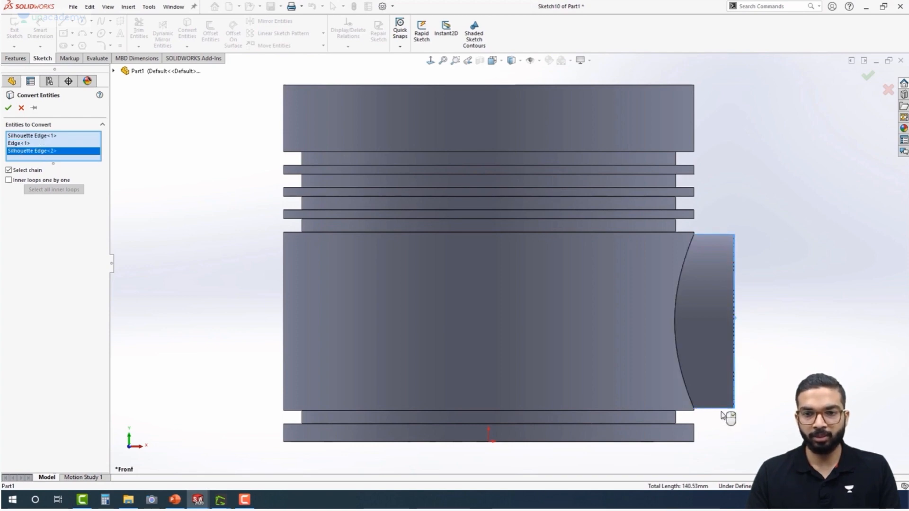
left_click(682, 375)
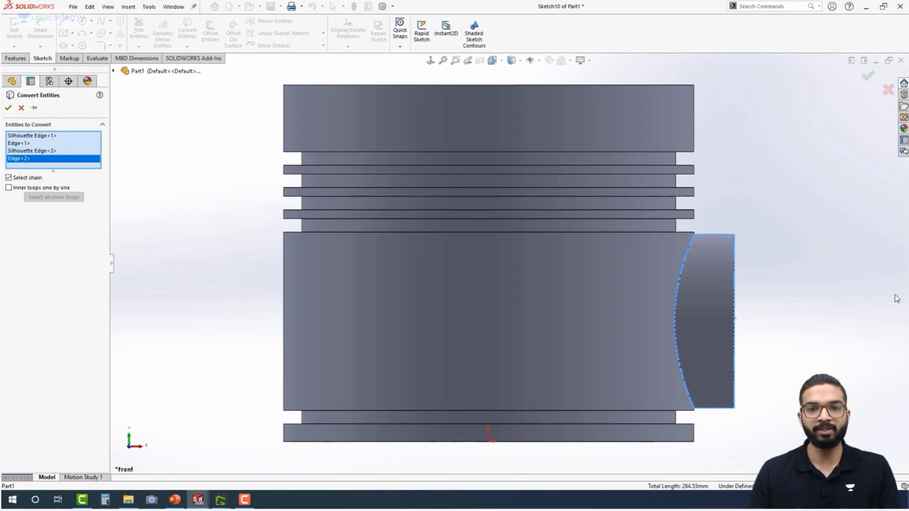
left_click(8, 108)
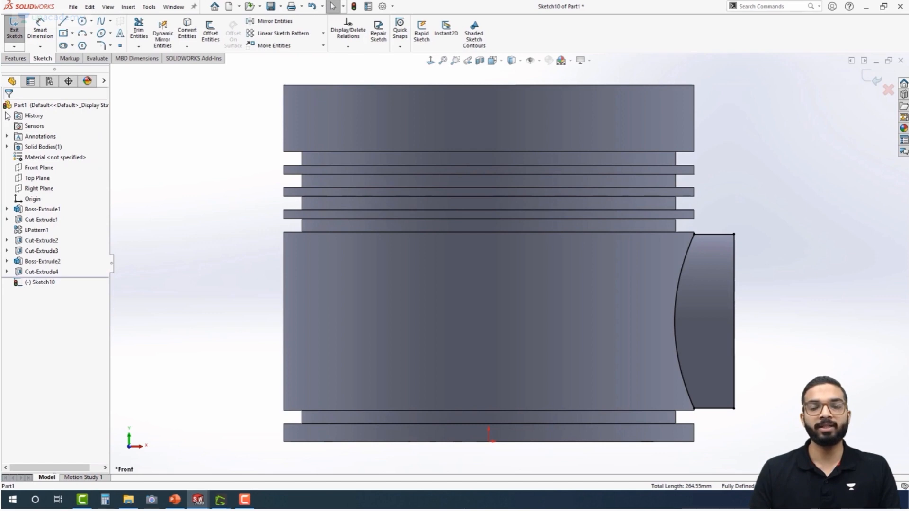
Extrude-cut the closed side-boss region with Through All - Both to trim the boss off the piston body
middle_click_drag(808, 214, 740, 258)
scroll(706, 274, "down", 5)
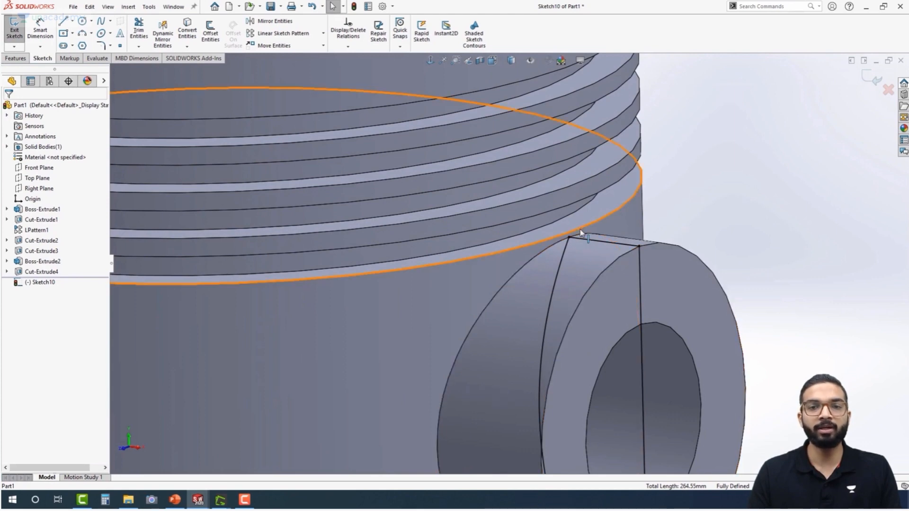
scroll(587, 298, "up", 5)
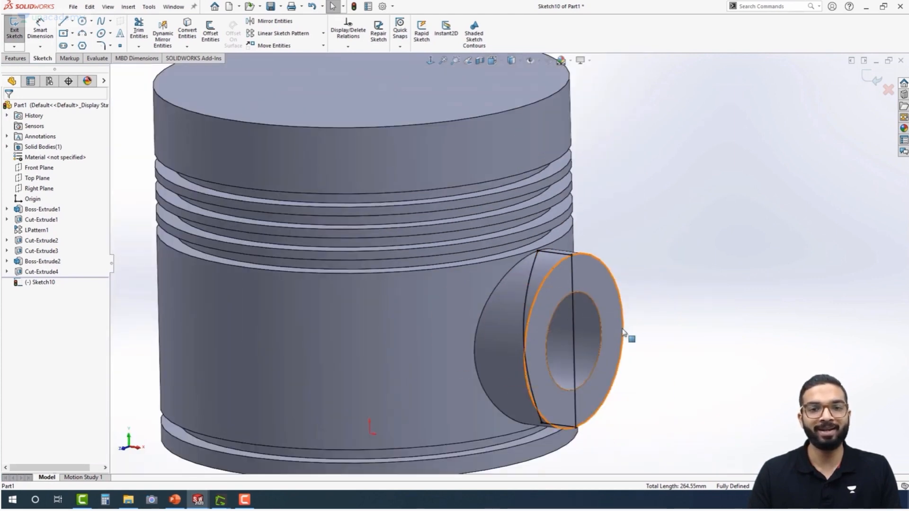
middle_click_drag(623, 333, 626, 308)
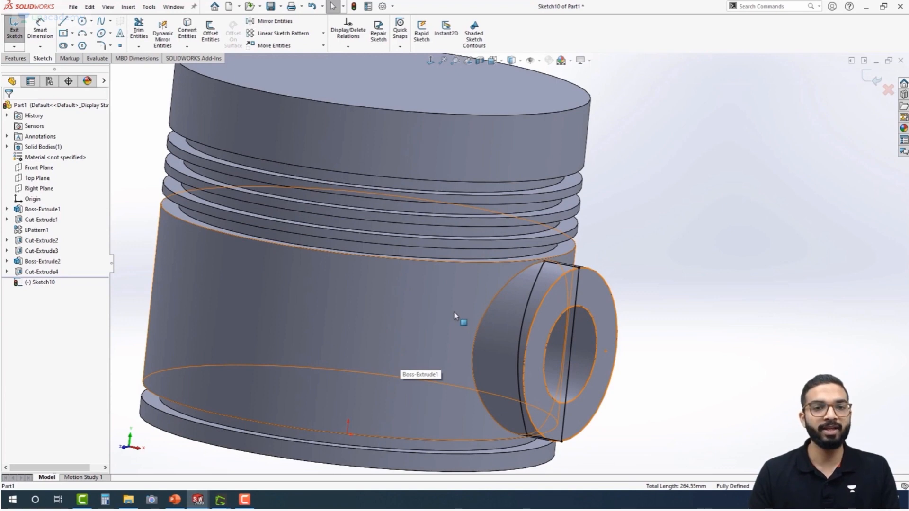
key("ctrl+8")
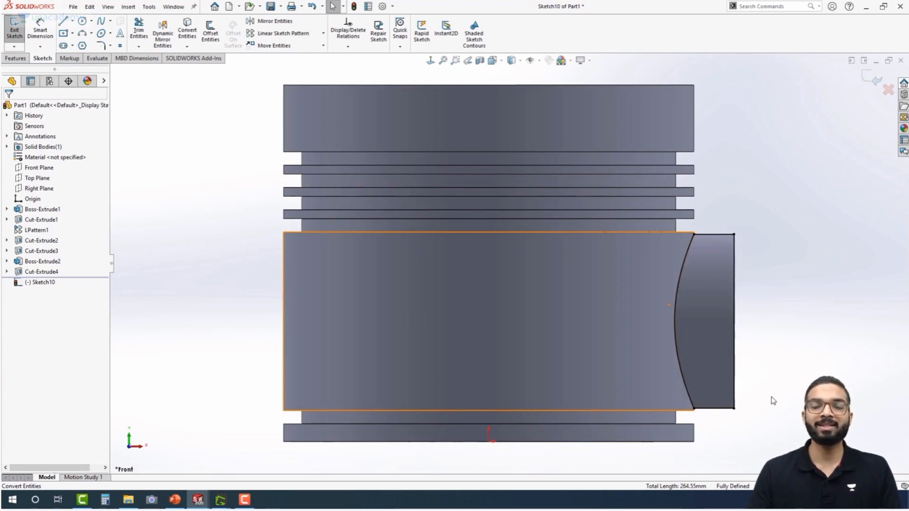
left_click(15, 58)
left_click(147, 36)
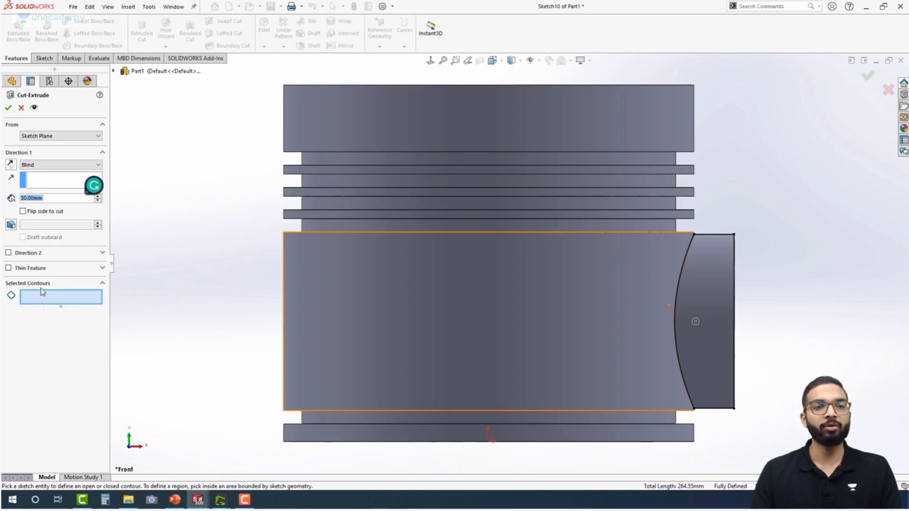
left_click(708, 287)
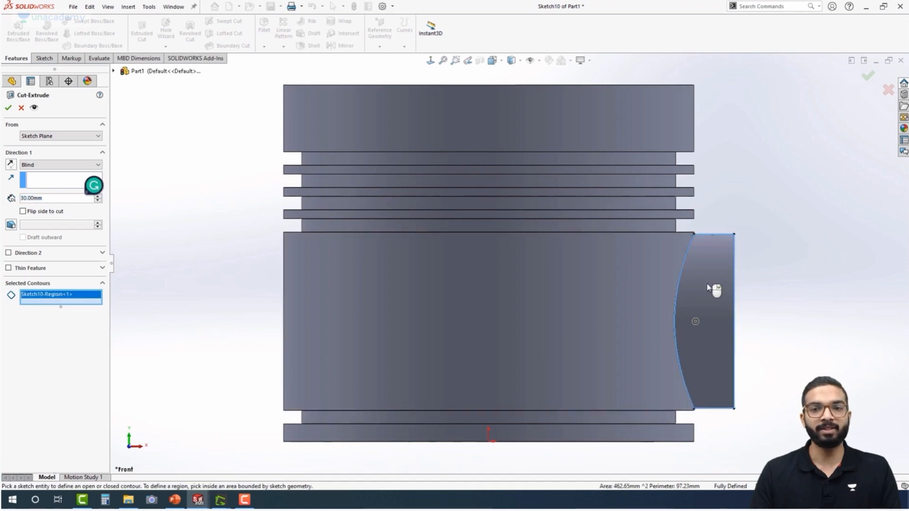
left_click(57, 165)
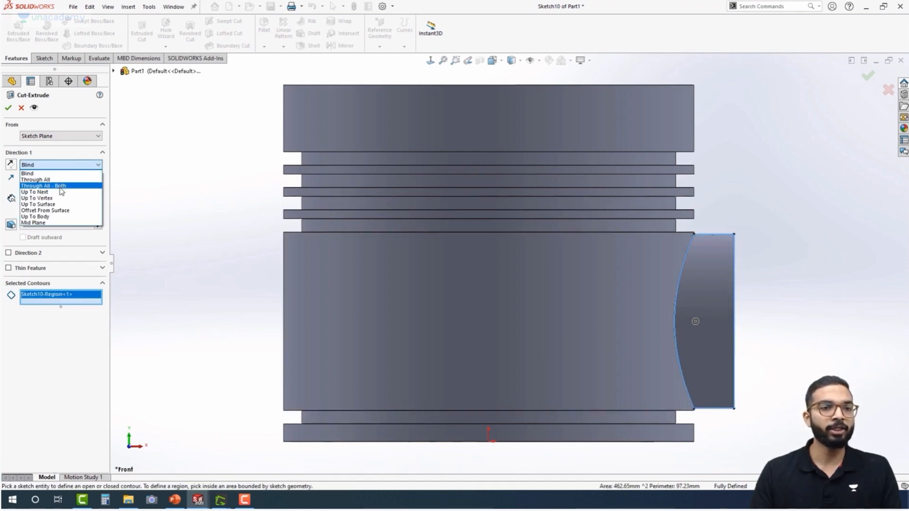
left_click(60, 187)
middle_click_drag(152, 234, 183, 314)
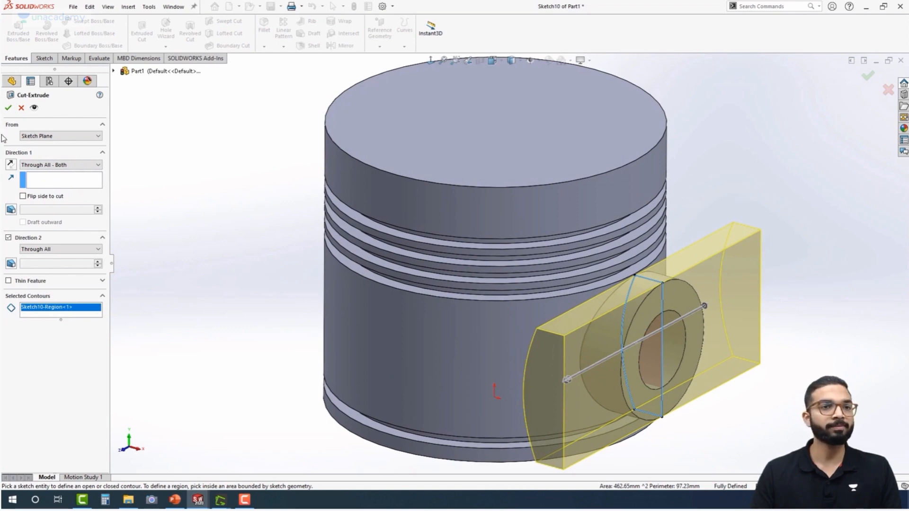
left_click(8, 108)
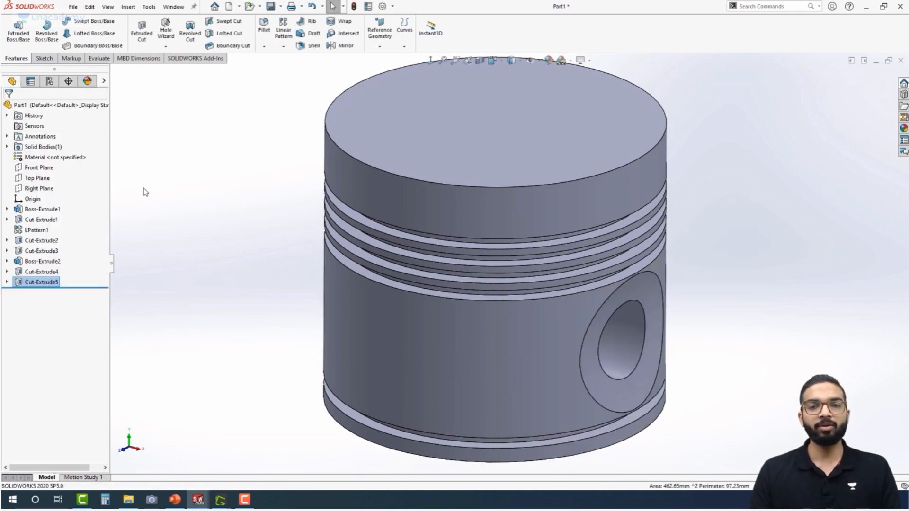
middle_click_drag(185, 309, 105, 246)
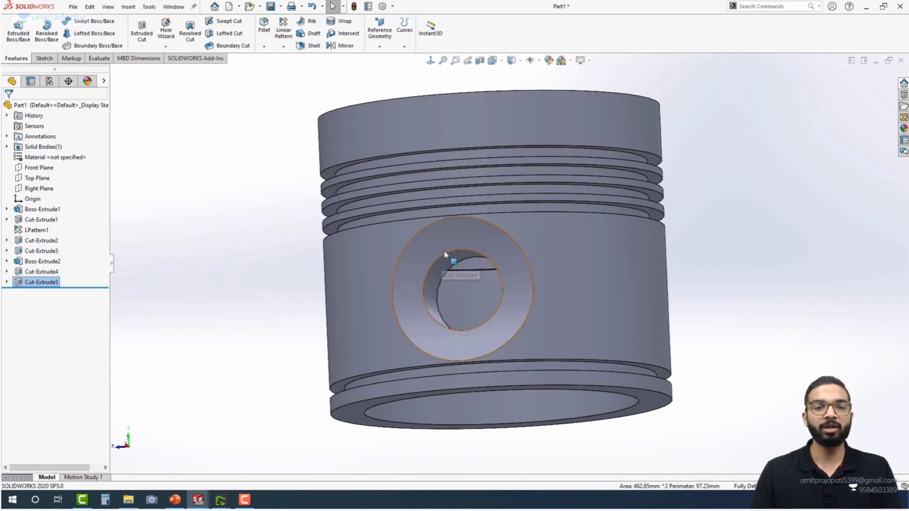
middle_click_drag(303, 283, 278, 292)
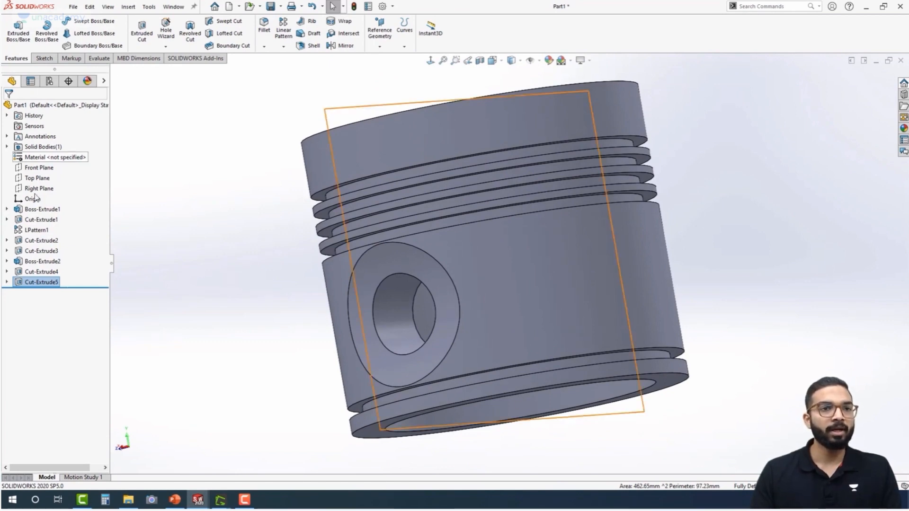
left_click(40, 171)
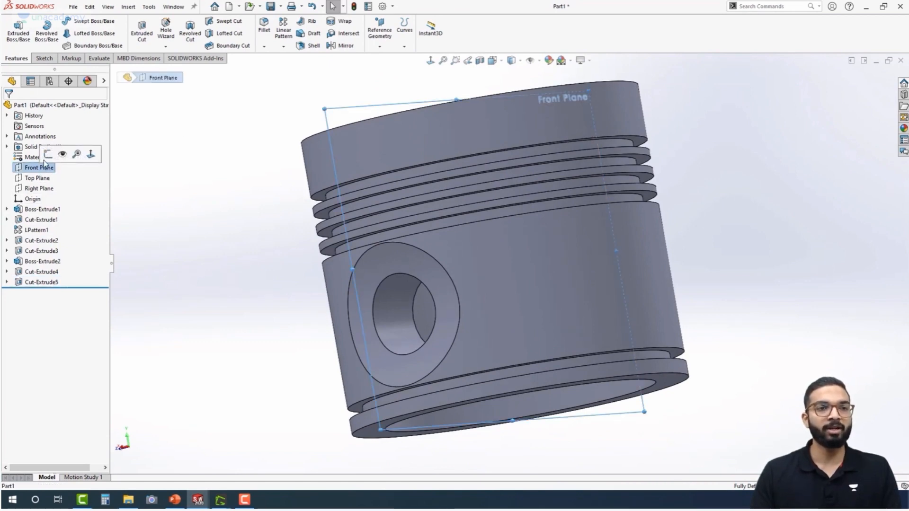
left_click(48, 154)
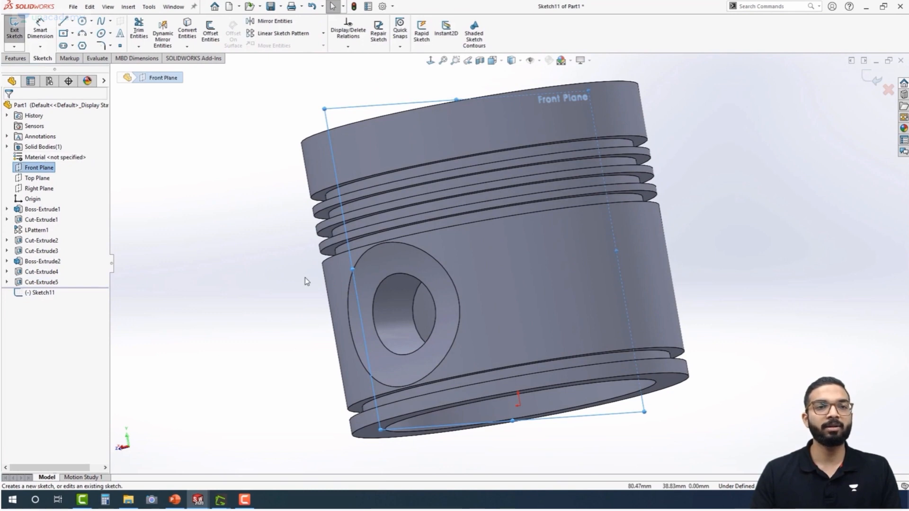
key("ctrl+8")
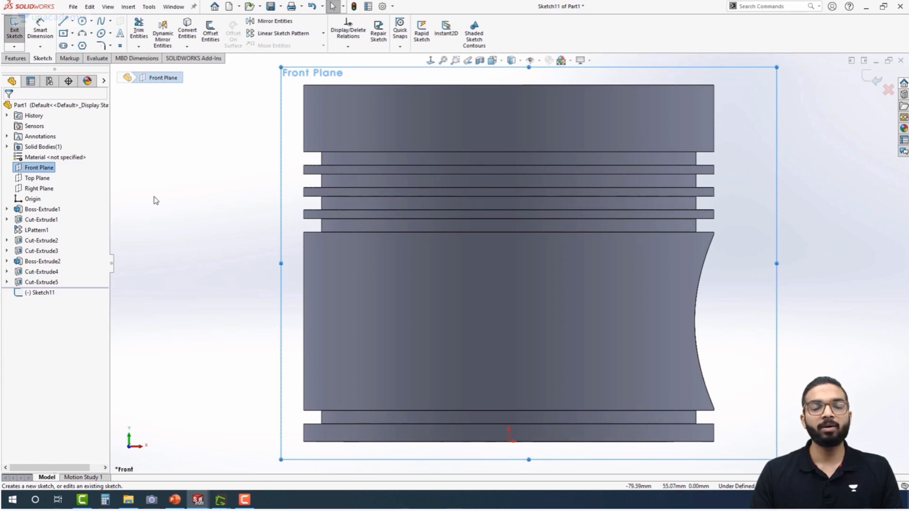
scroll(171, 234, "up", 1)
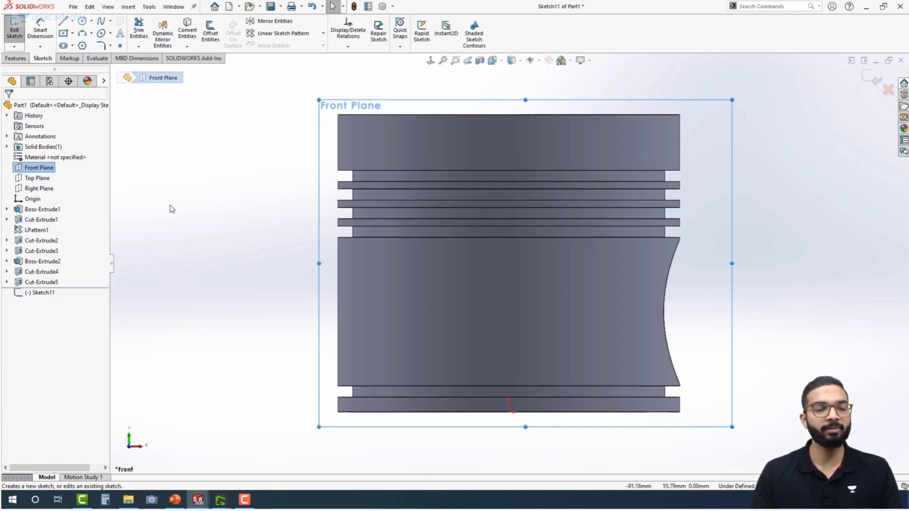
key("ctrl+z")
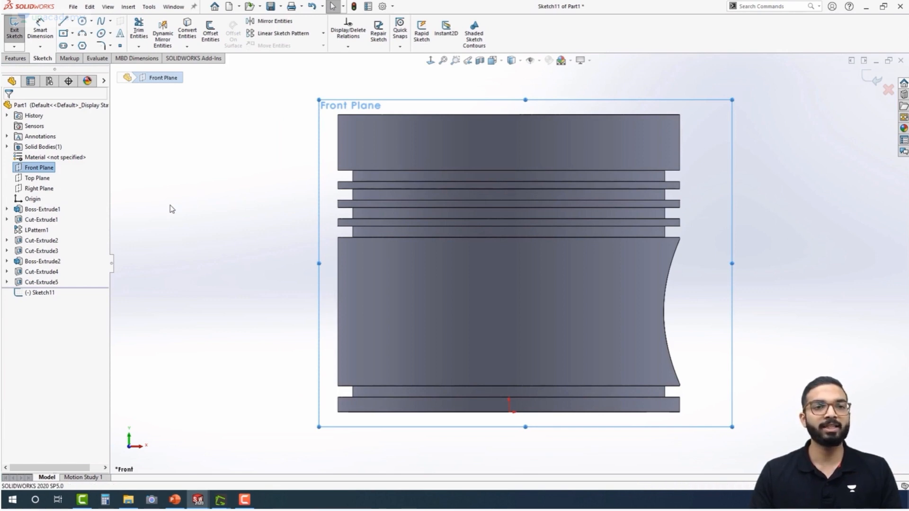
Start a sketch on the Right Plane and draw a circle about 31 mm in diameter, concentric with the 22 mm hole
middle_click_drag(243, 240, 177, 242)
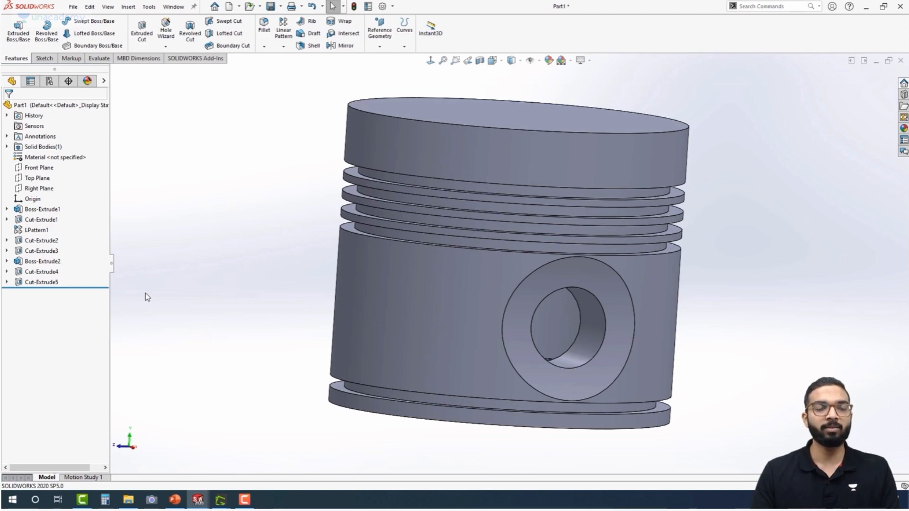
left_click(42, 189)
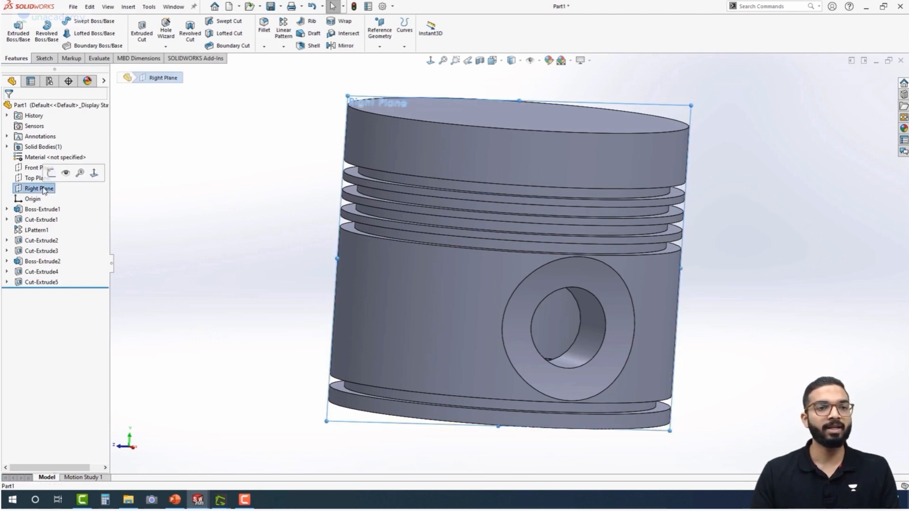
left_click(51, 173)
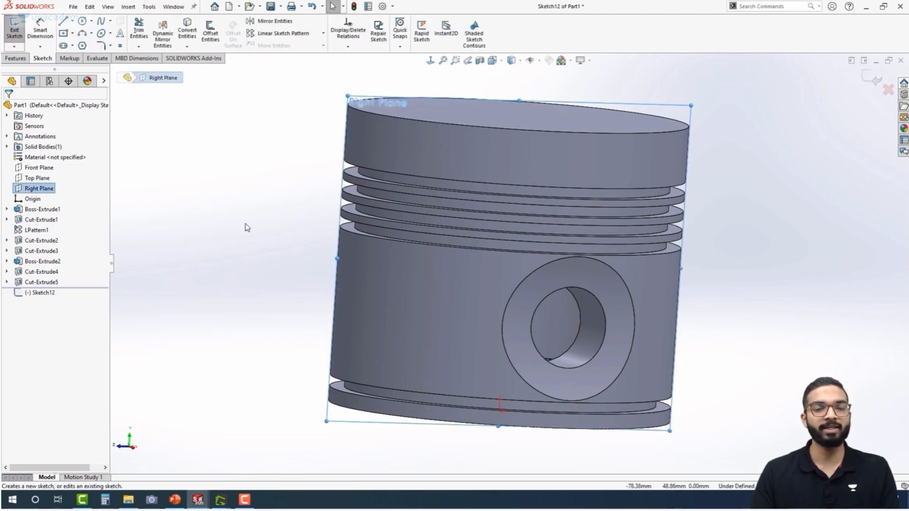
key("ctrl+8")
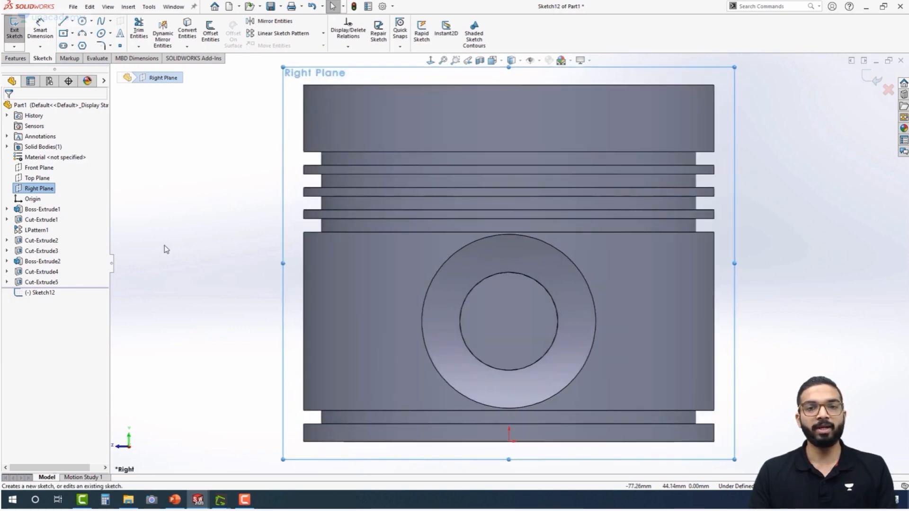
left_click(82, 22)
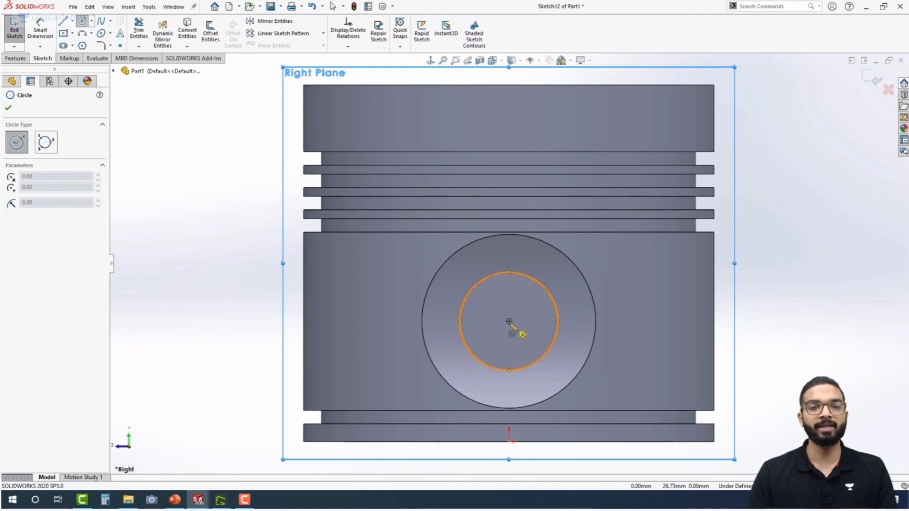
left_click(509, 322)
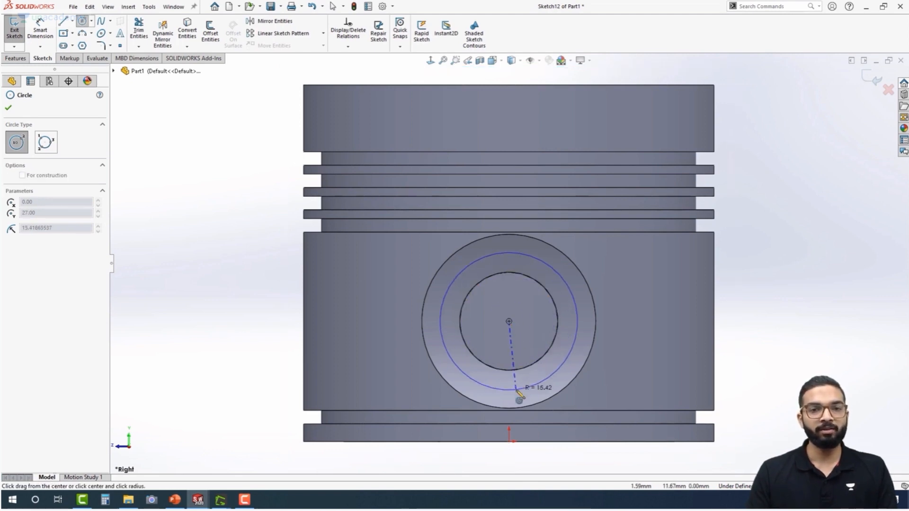
left_click(519, 398)
Dimension the new circle around the 22 mm hole with a diameter of 36 mm
key("d")
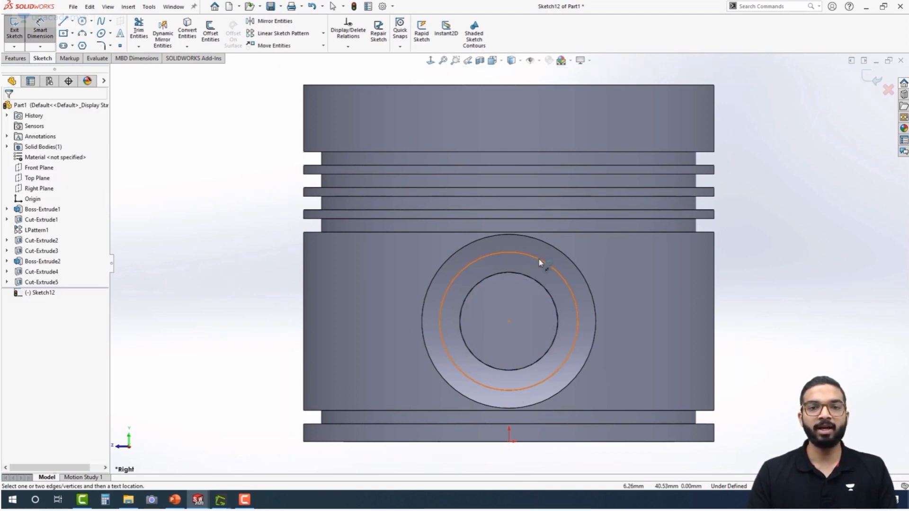
left_click(547, 263)
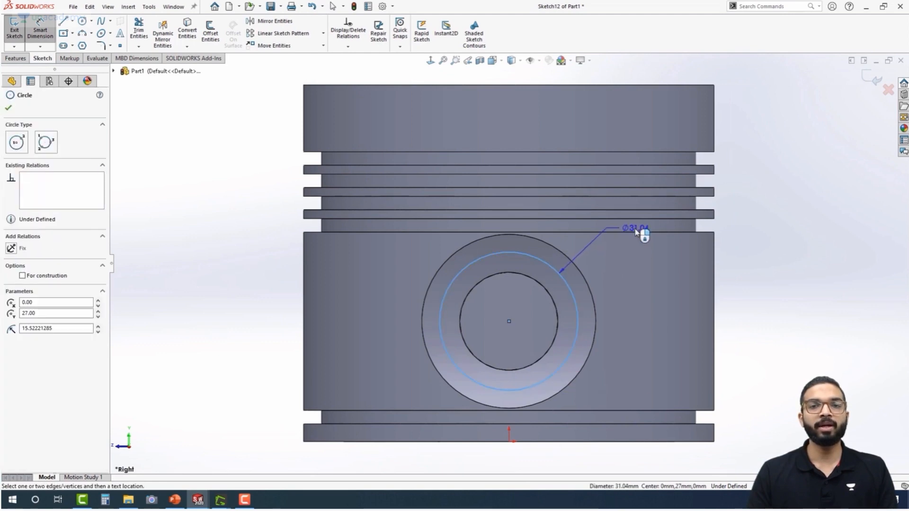
left_click(631, 247)
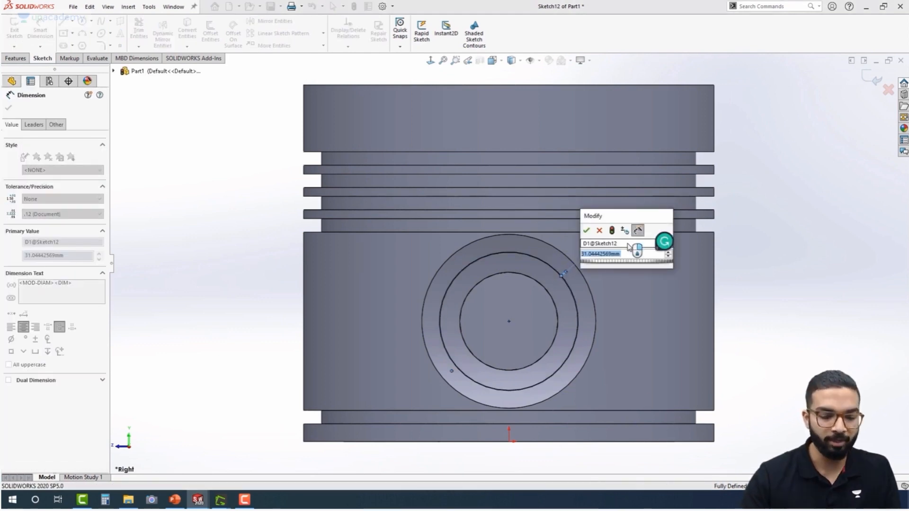
type("36")
key("Return")
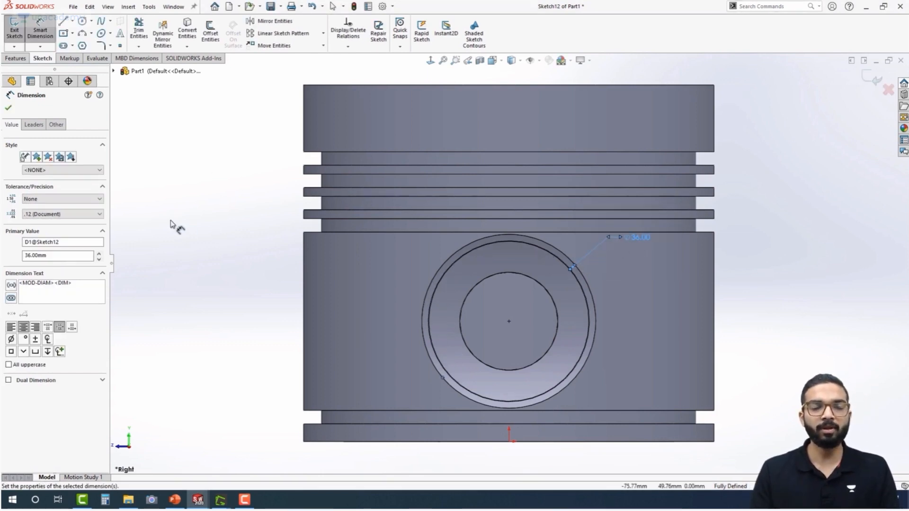
Start an extruded cut from the 36 mm circle, reversed toward the side boss, with a Through All end condition
left_click(18, 61)
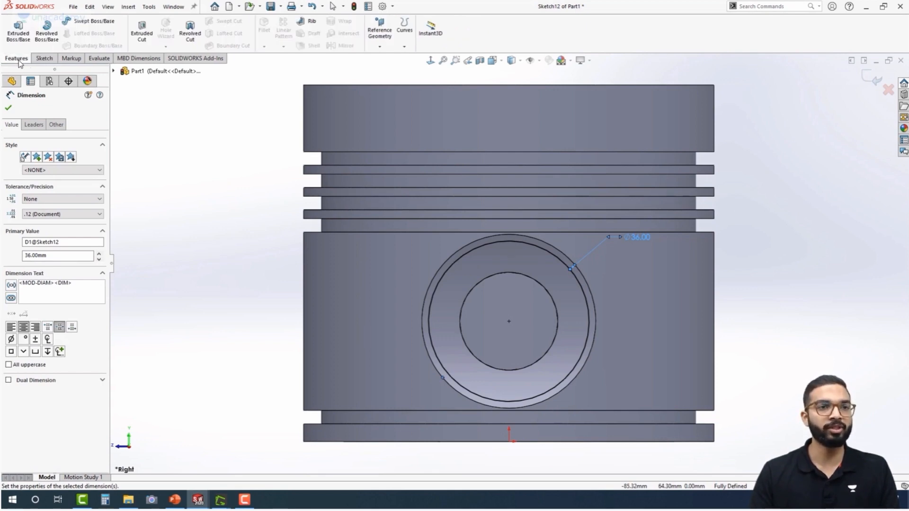
left_click(142, 33)
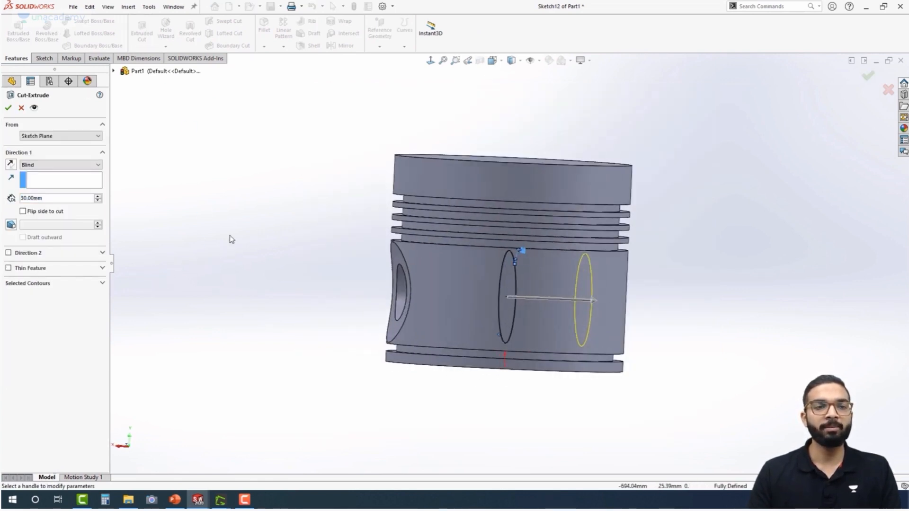
left_click(10, 165)
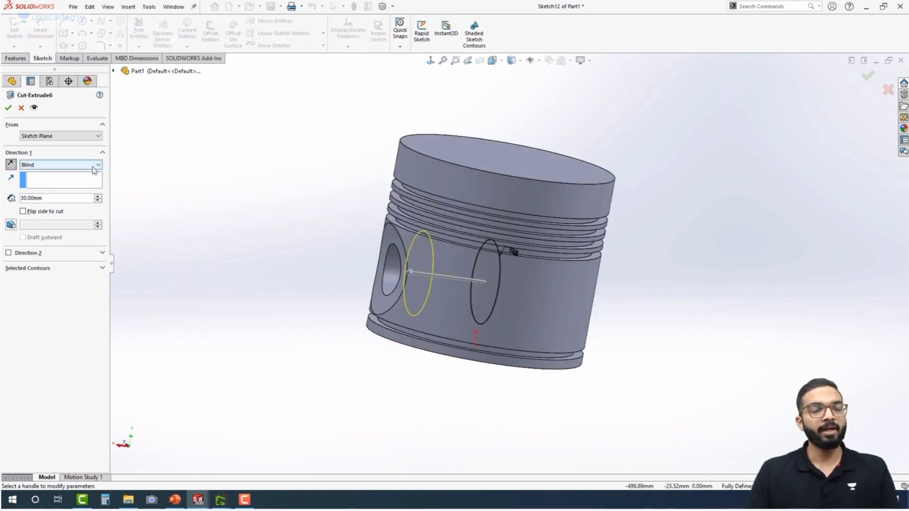
left_click(95, 165)
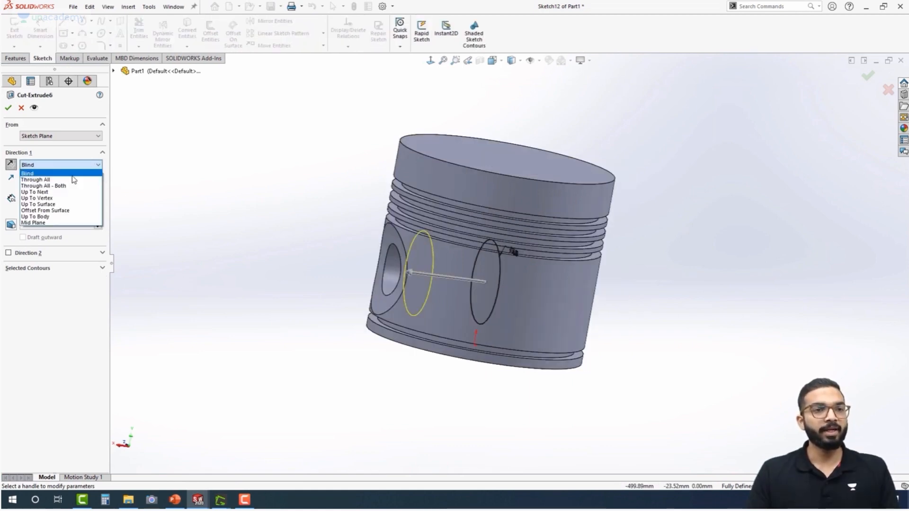
left_click(60, 179)
middle_click_drag(289, 290, 280, 172)
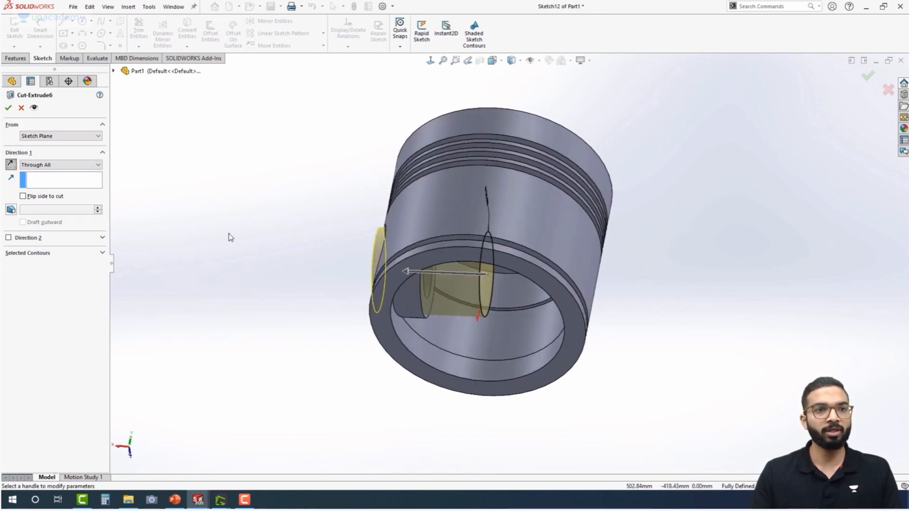
middle_click_drag(444, 317, 458, 263)
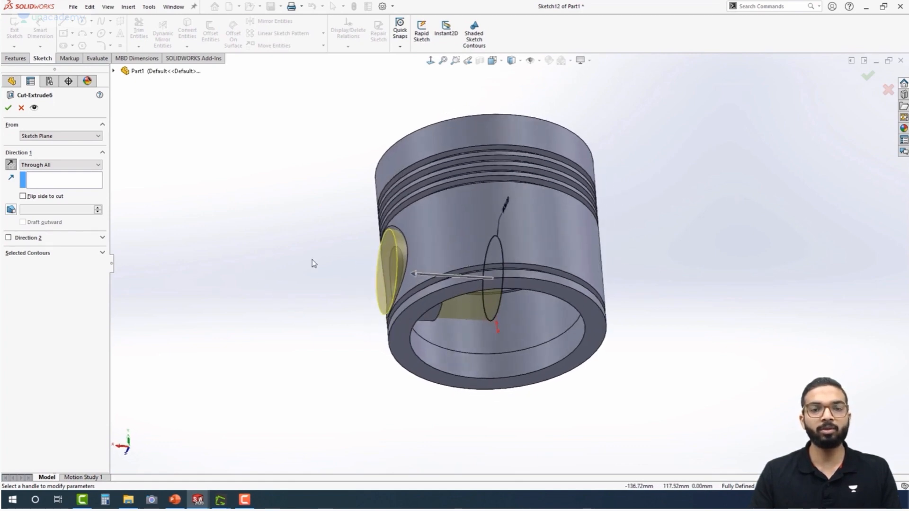
mouse_move(335, 278)
middle_mouse_down()
mouse_move(278, 280)
mouse_move(279, 260)
mouse_move(333, 294)
middle_mouse_up()
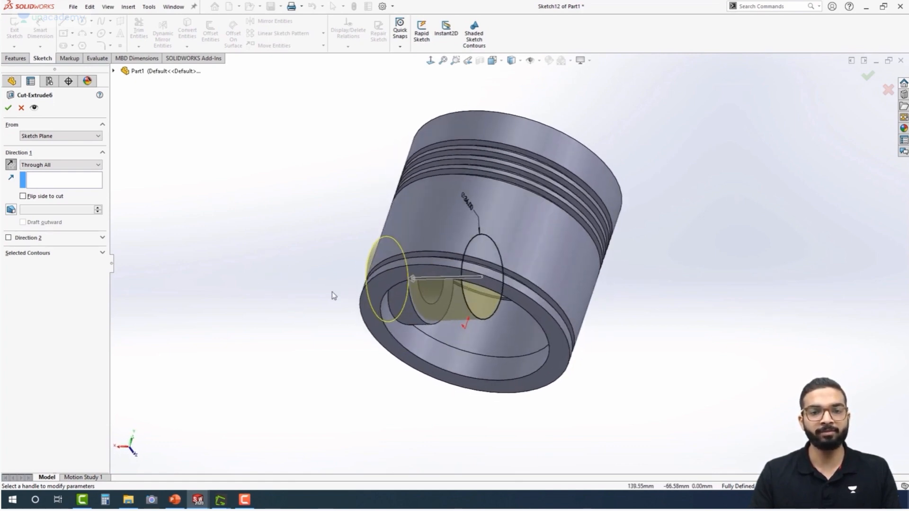
scroll(418, 298, "down", 3)
scroll(417, 296, "down", 2)
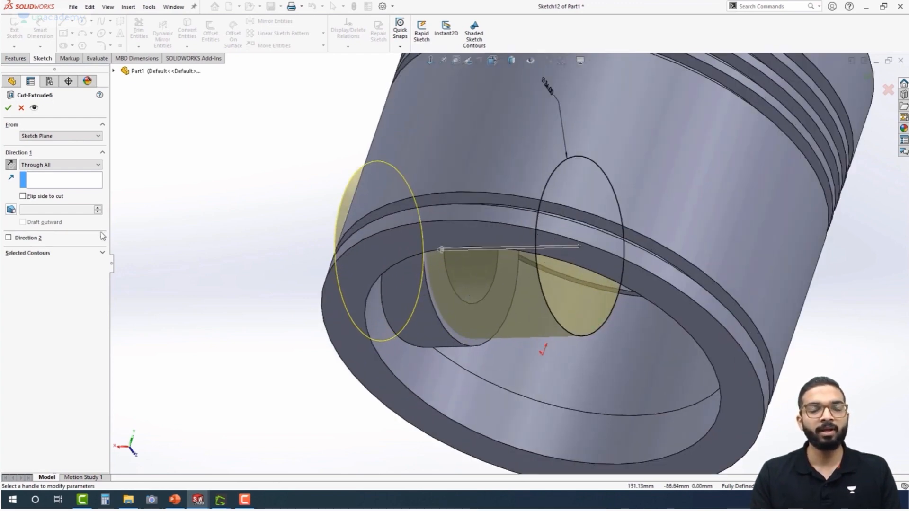
middle_click_drag(251, 248, 281, 299)
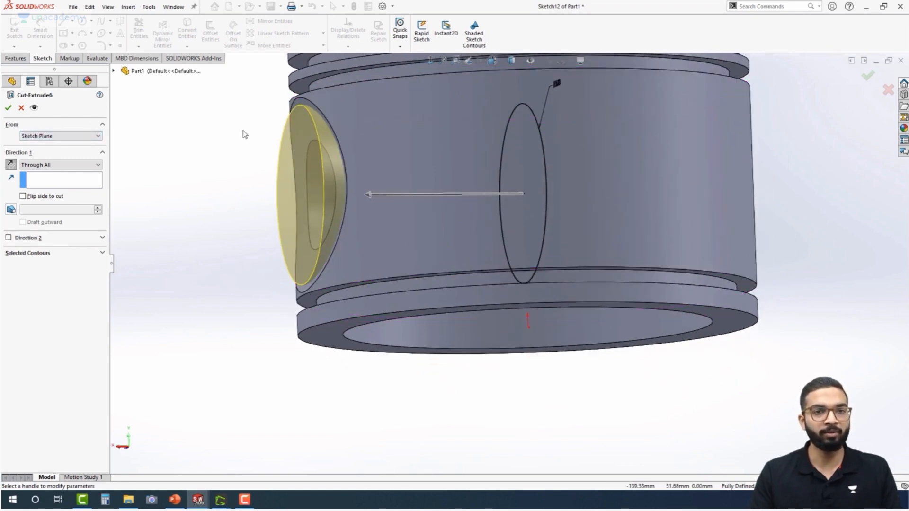
Start the circular cut at a 42 mm offset from the sketch plane and complete it
left_click(83, 134)
left_click(47, 163)
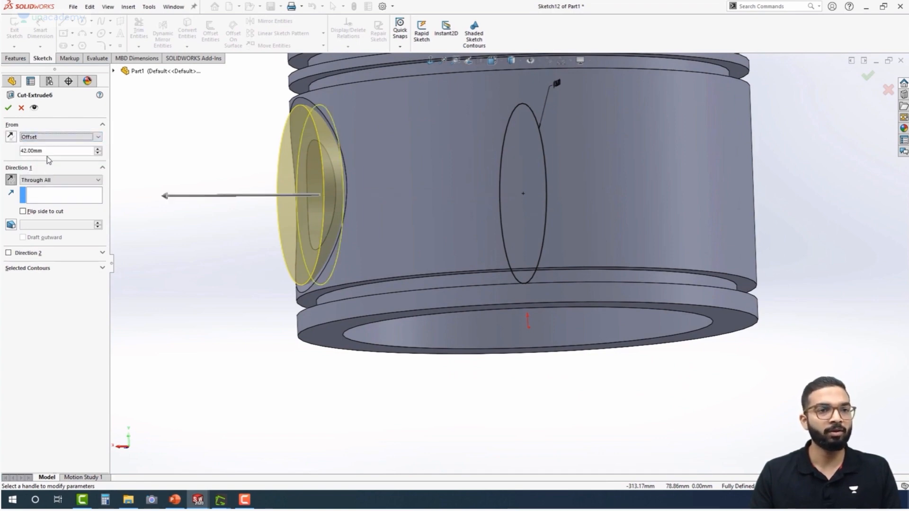
scroll(346, 241, "up", 2)
middle_click_drag(303, 256, 369, 241)
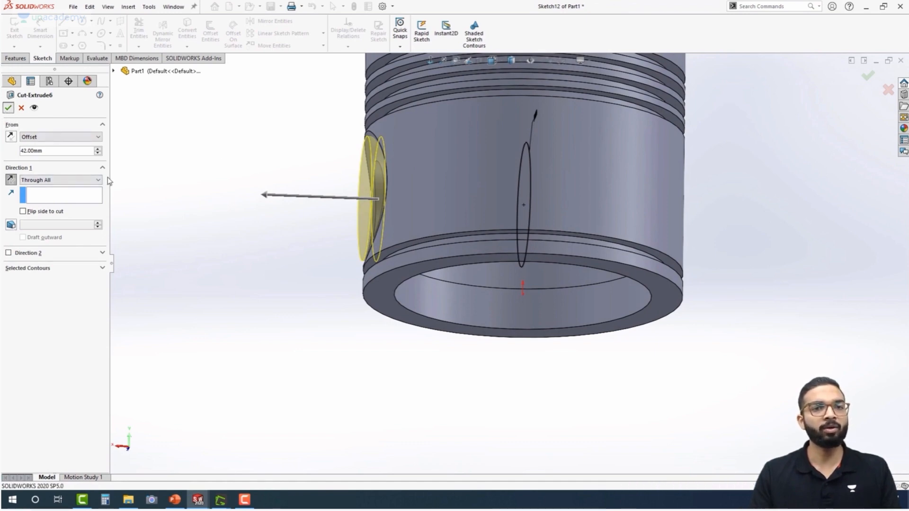
left_click(8, 109)
Mirror Boss-Extrude2, Cut-Extrude4, Cut-Extrude5 and Cut-Extrude6 about the Right Plane
middle_click_drag(301, 237, 362, 276)
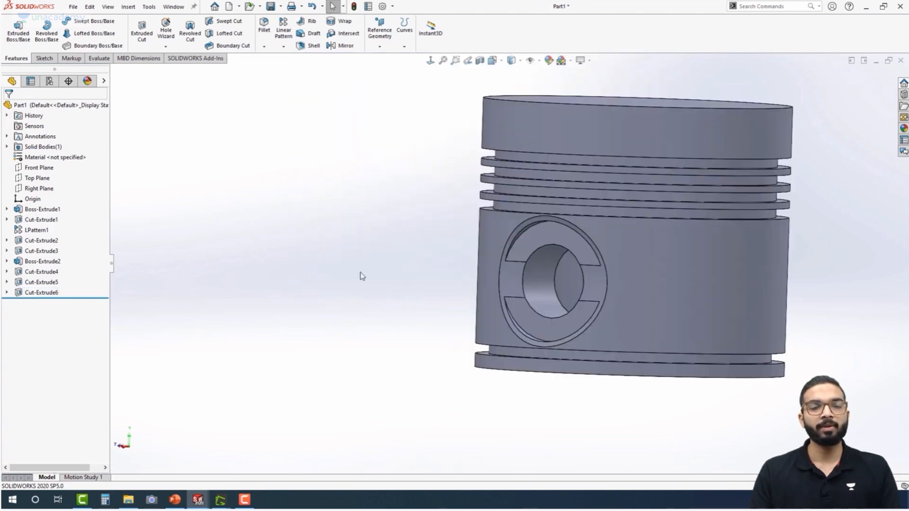
middle_click_drag(434, 274, 506, 328)
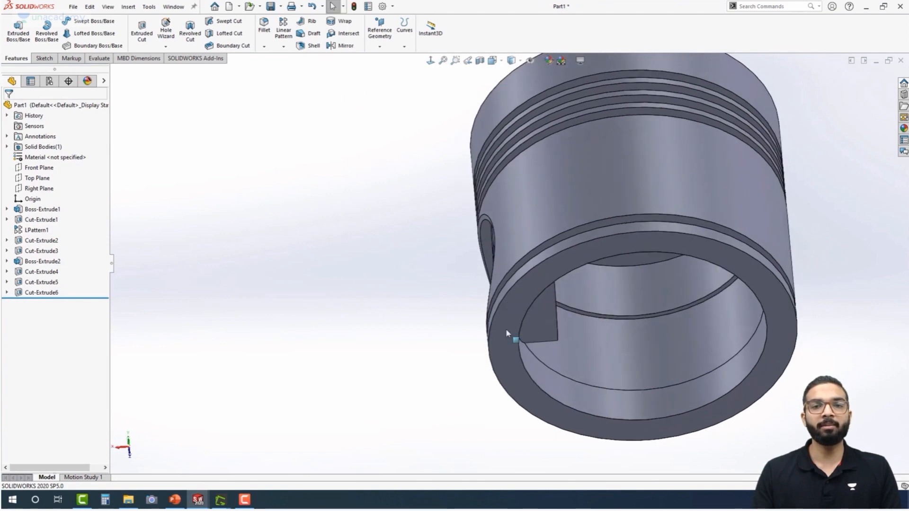
left_click(541, 326)
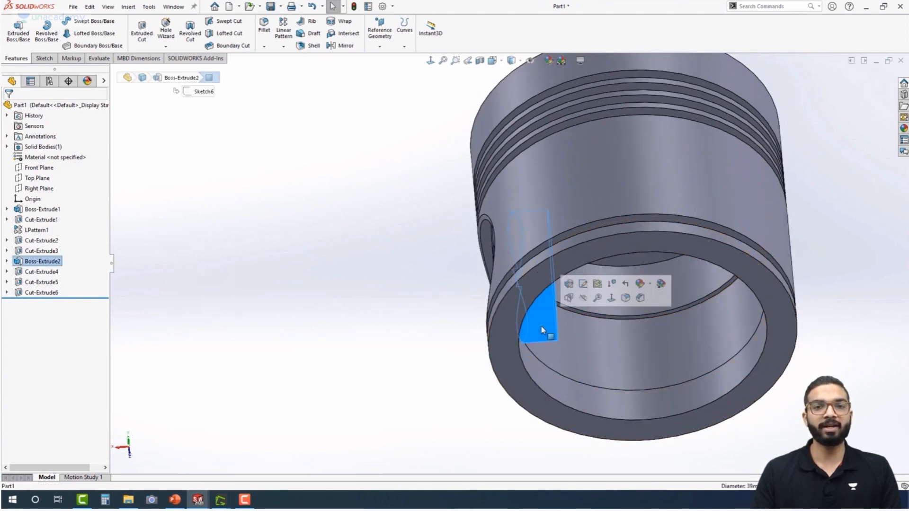
left_click(55, 293, "ctrl")
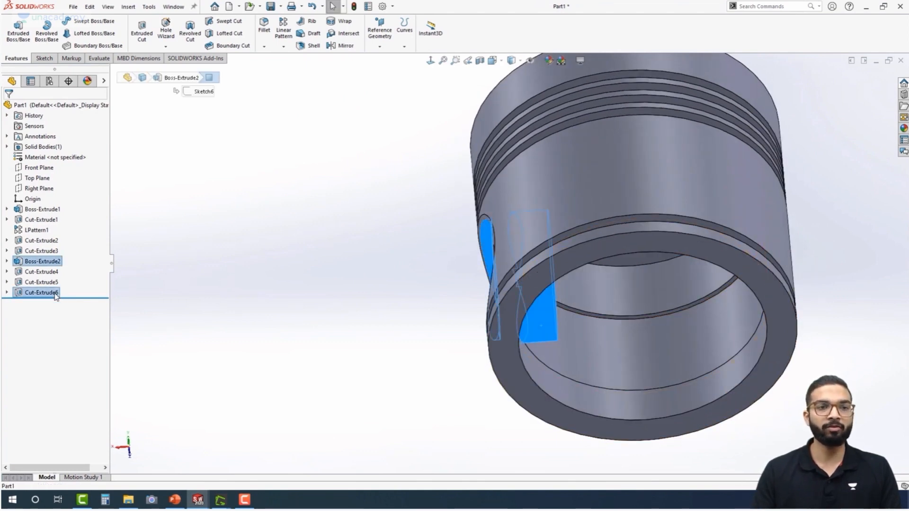
left_click(48, 264)
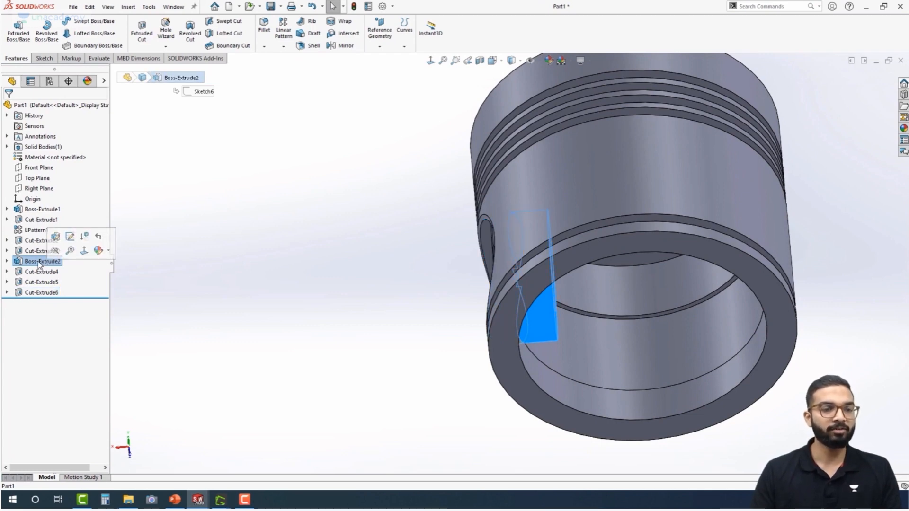
left_click(38, 293, "shift")
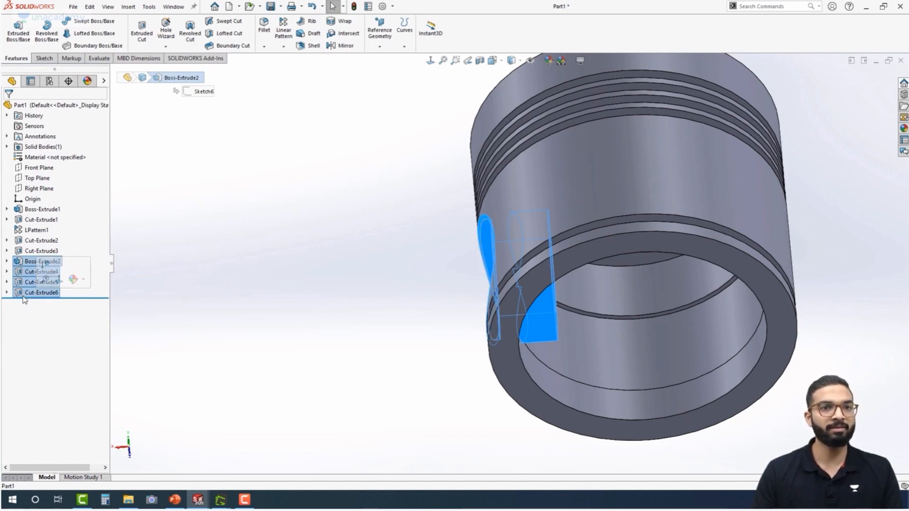
left_click(283, 46)
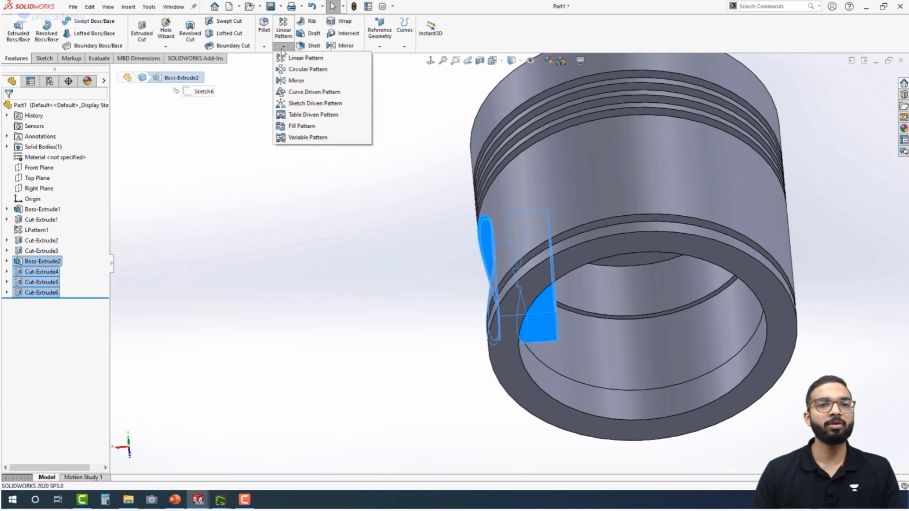
left_click(298, 80)
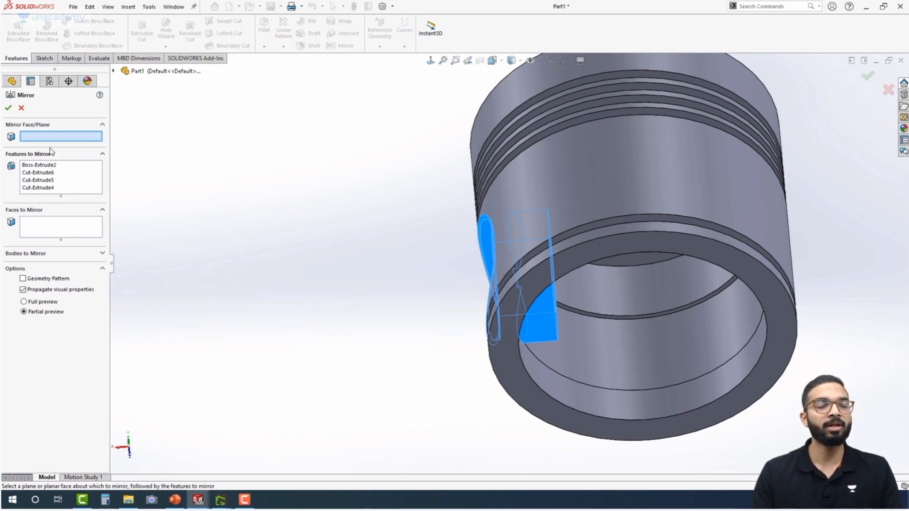
scroll(303, 205, "up", 3)
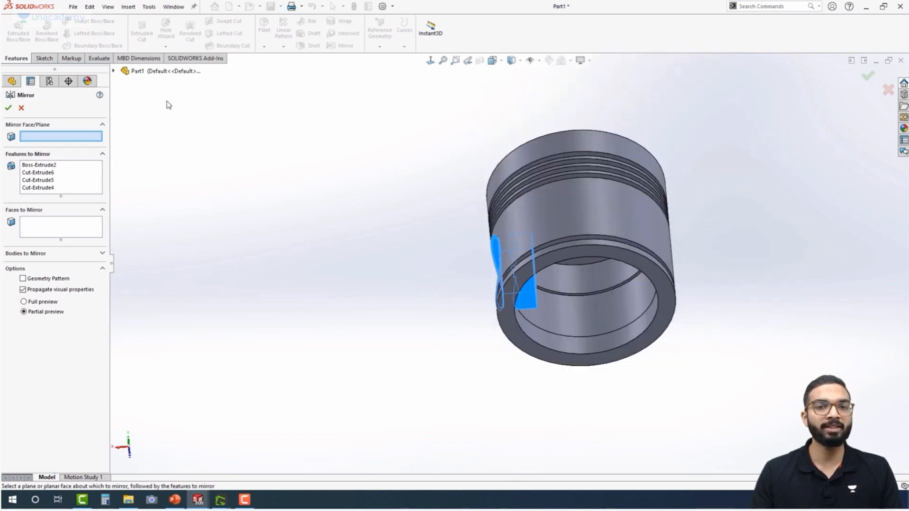
left_click(115, 70)
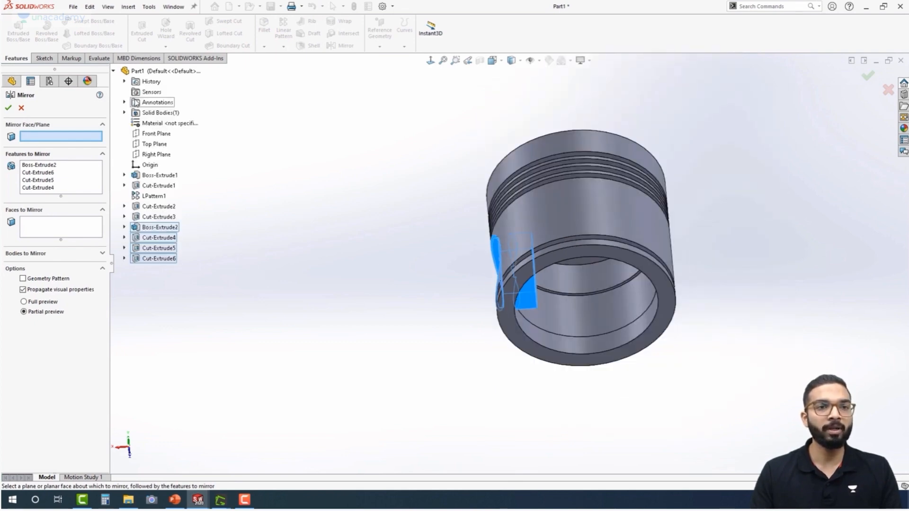
left_click(149, 158)
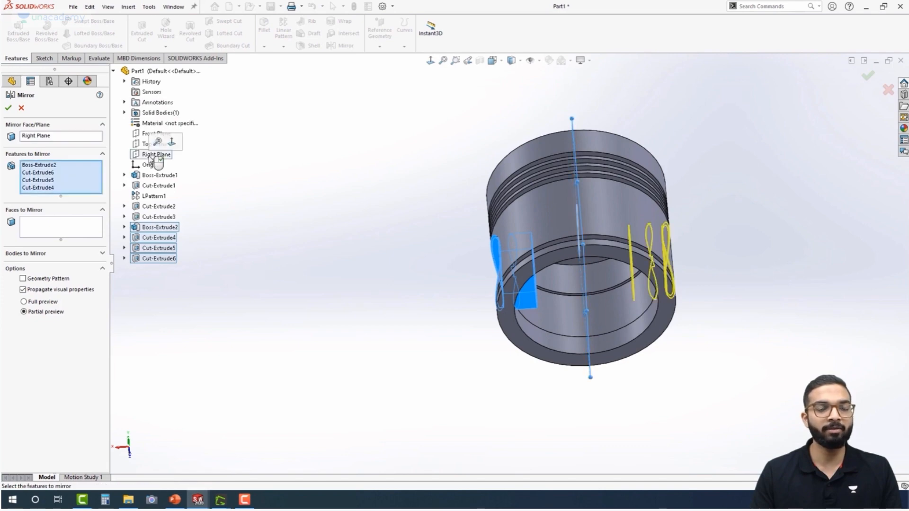
left_click(8, 108)
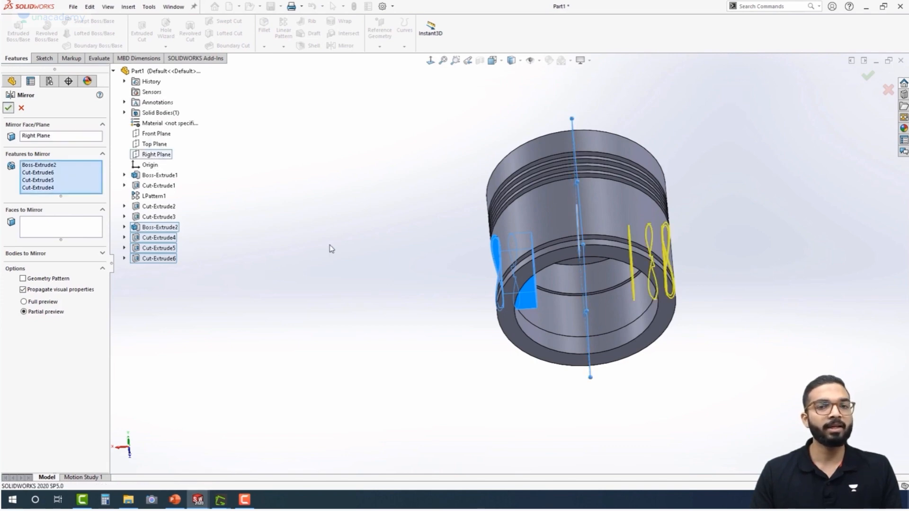
Examine the mirrored side boss, its hole and the recessed faces around it, ending in the isometric view
middle_click_drag(417, 248, 432, 212)
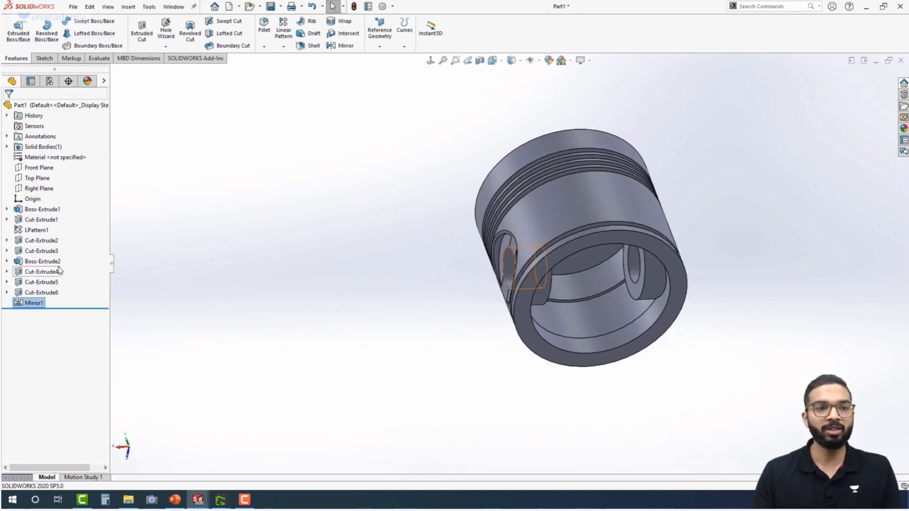
middle_click_drag(379, 263, 337, 349)
scroll(586, 298, "down", 5)
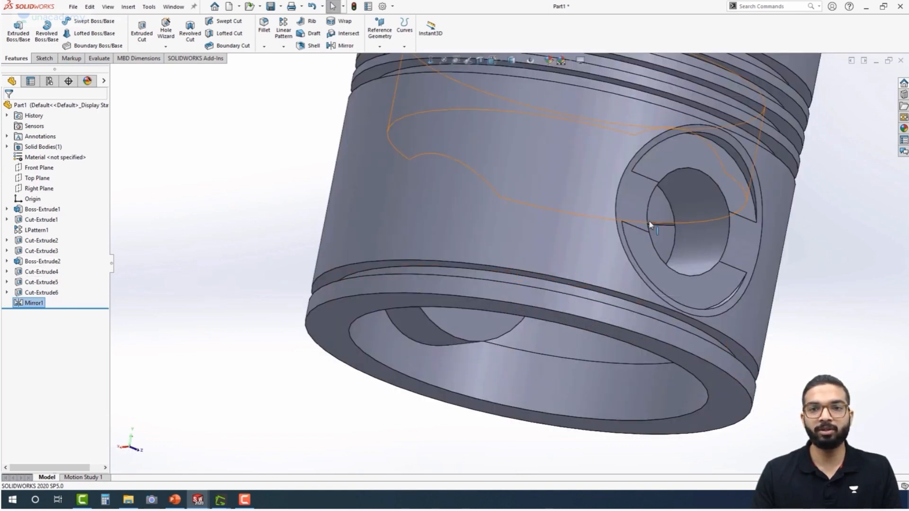
left_click(688, 194)
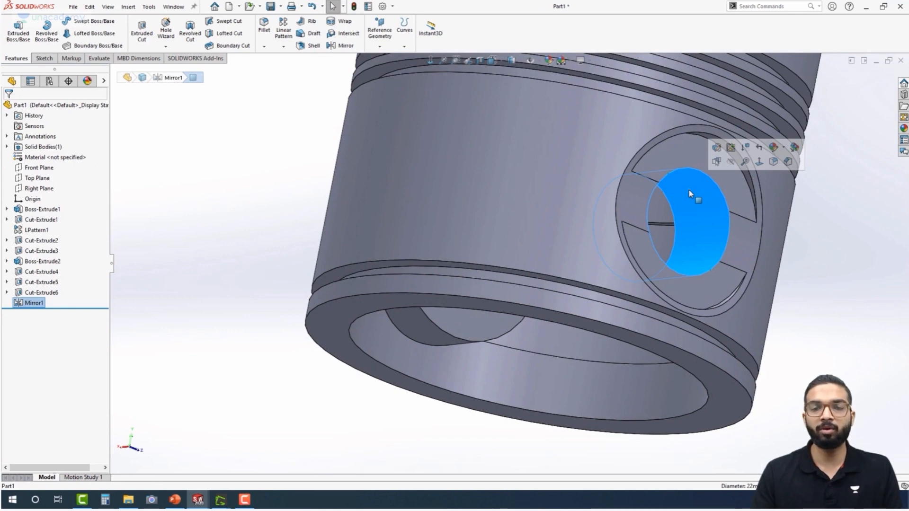
scroll(695, 220, "up", 1)
middle_click_drag(681, 221, 650, 247)
left_click(688, 175)
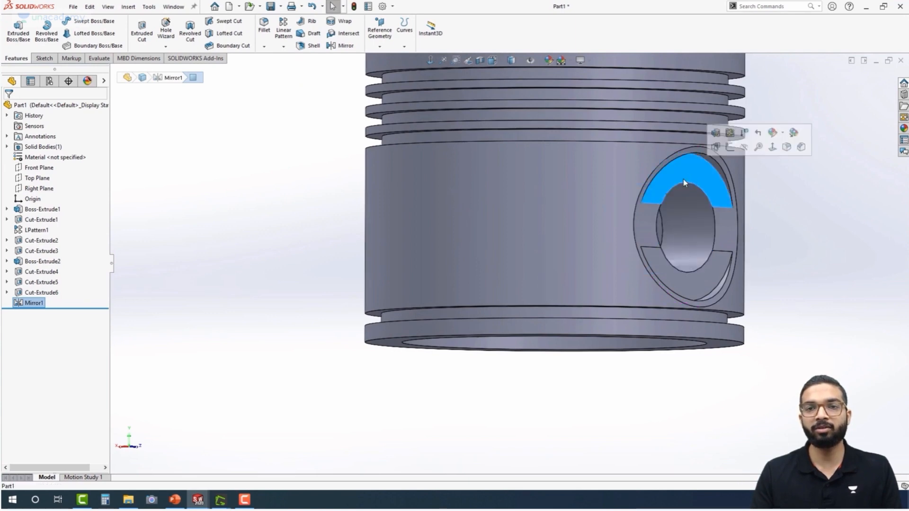
left_click(692, 284)
scroll(338, 272, "up", 3)
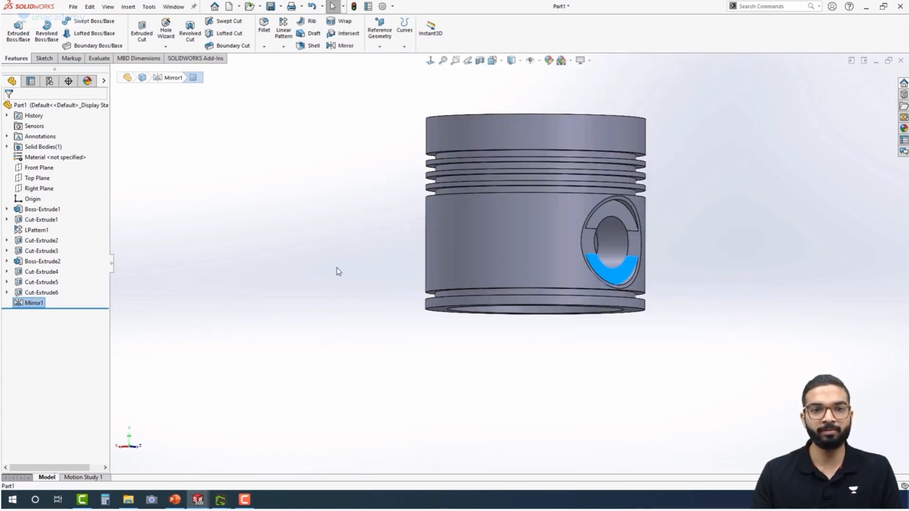
key("ctrl+7")
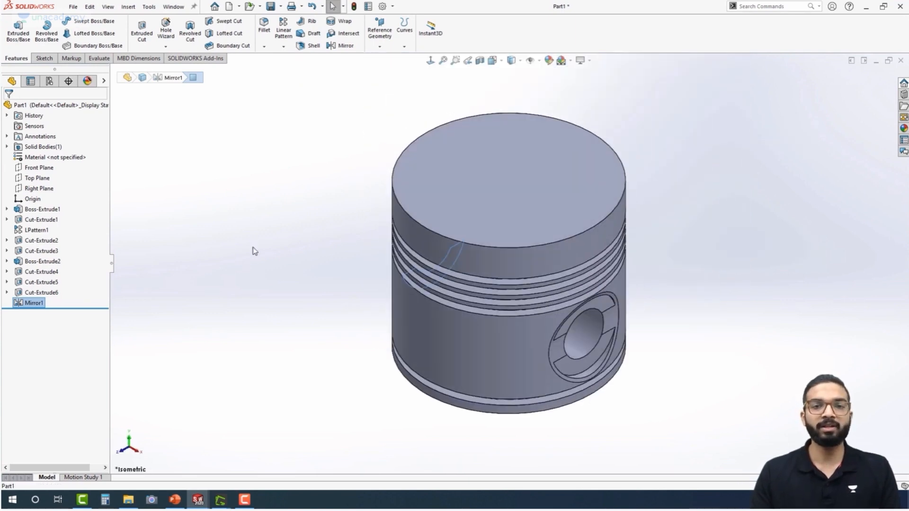
left_click(277, 221)
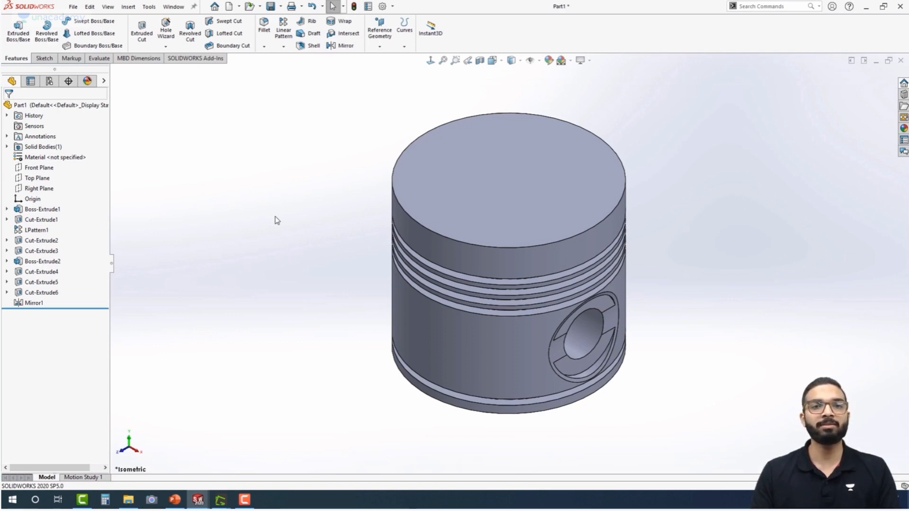
Inspect the piston's interior with a section view on the Front Plane, and turn the section off
left_click(479, 61)
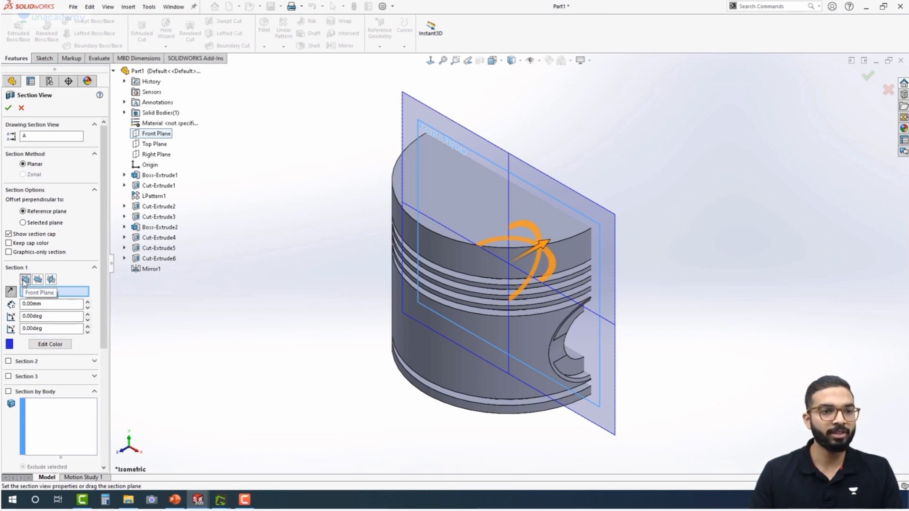
left_click(6, 108)
middle_click_drag(311, 270, 115, 327)
middle_click_drag(347, 271, 375, 217)
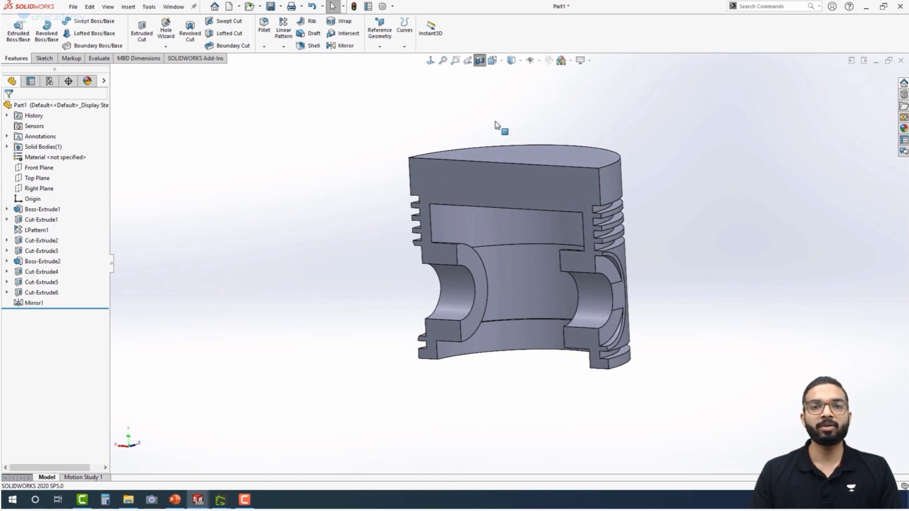
left_click(481, 61)
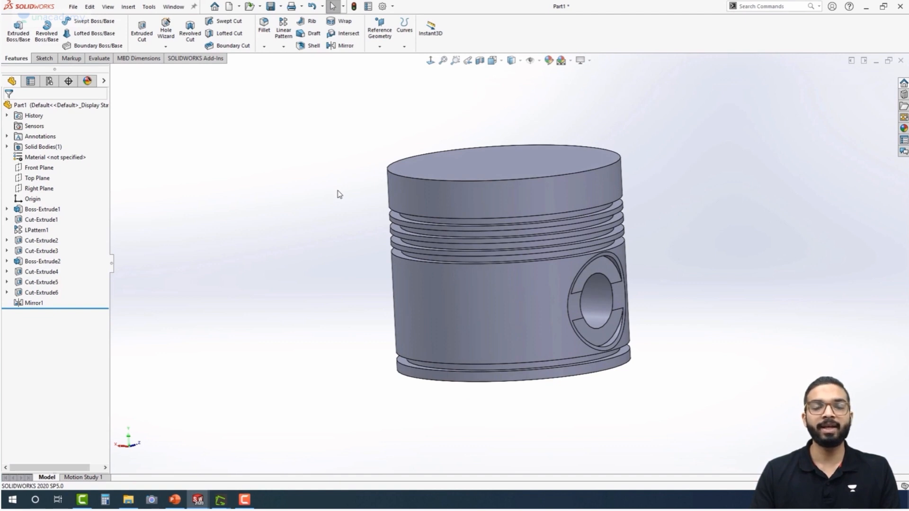
Inspect the inner boss with a section view on the Right Plane, and restore the full model in isometric view
left_click(480, 62)
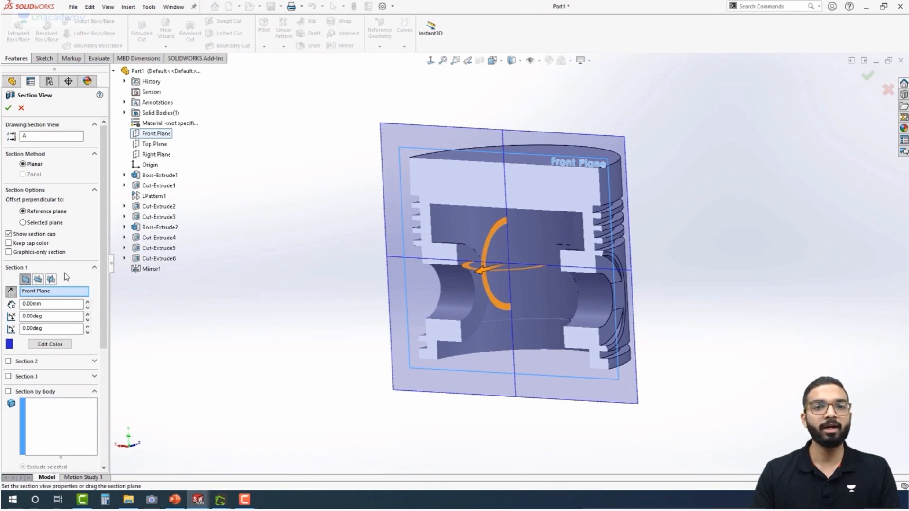
left_click(51, 280)
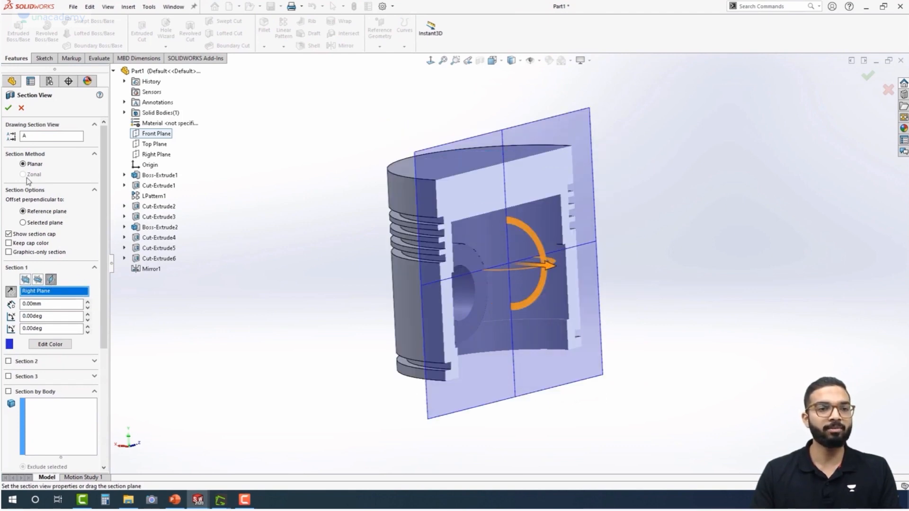
left_click(8, 108)
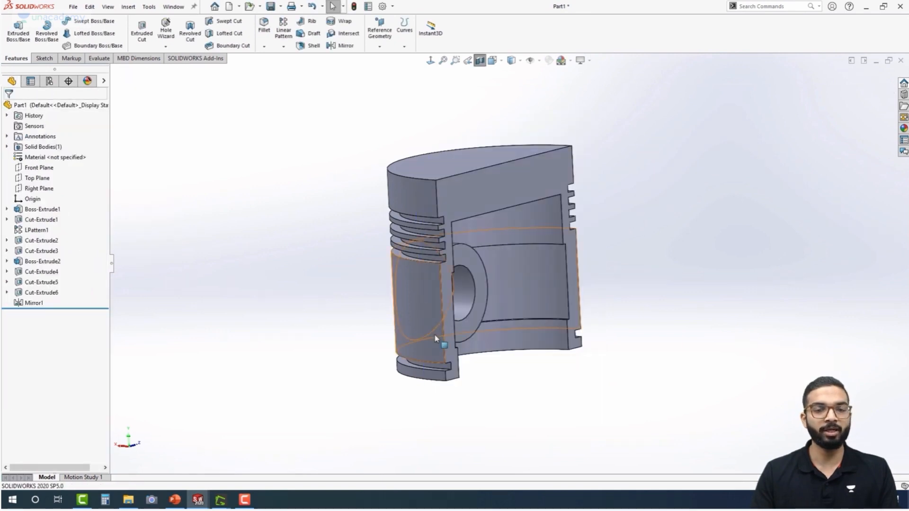
middle_click_drag(377, 369, 308, 364)
middle_click_drag(331, 266, 355, 263)
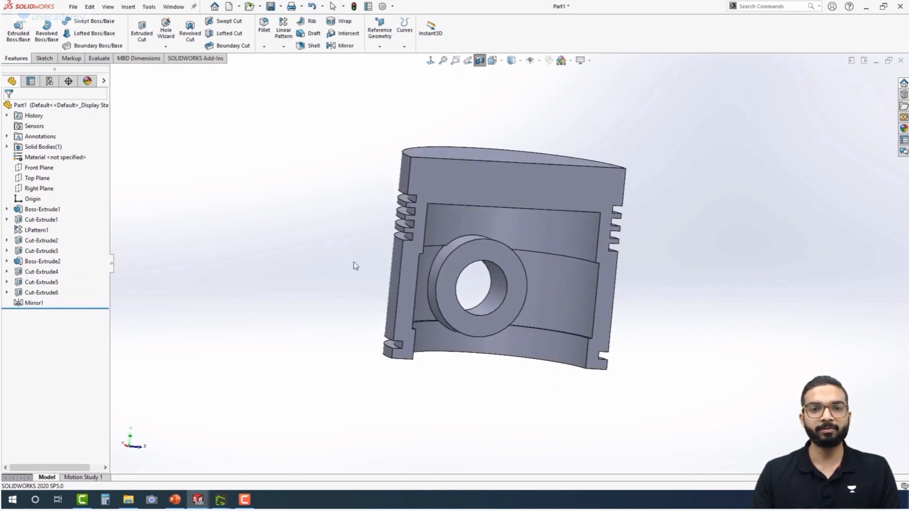
left_click(480, 60)
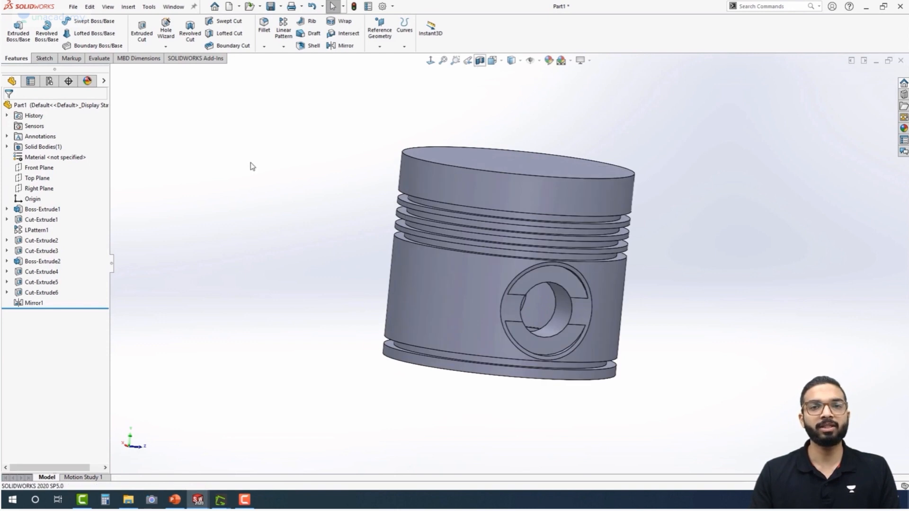
key("ctrl+7")
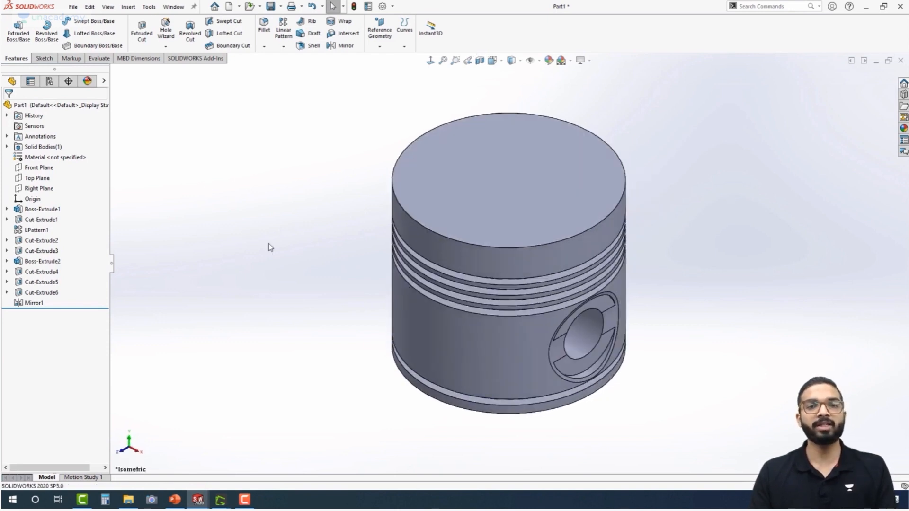